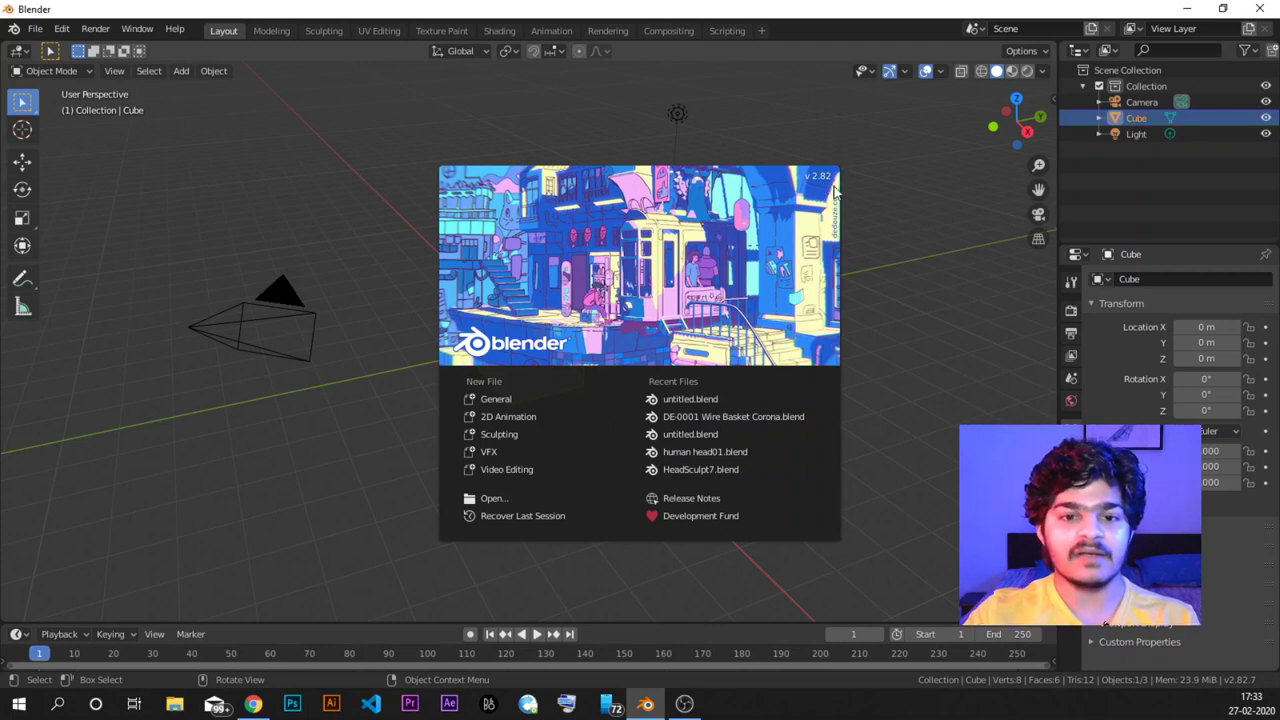
# Close the startup splash to reveal the default scene with cube, camera and light.
pyautogui.click(916, 281)
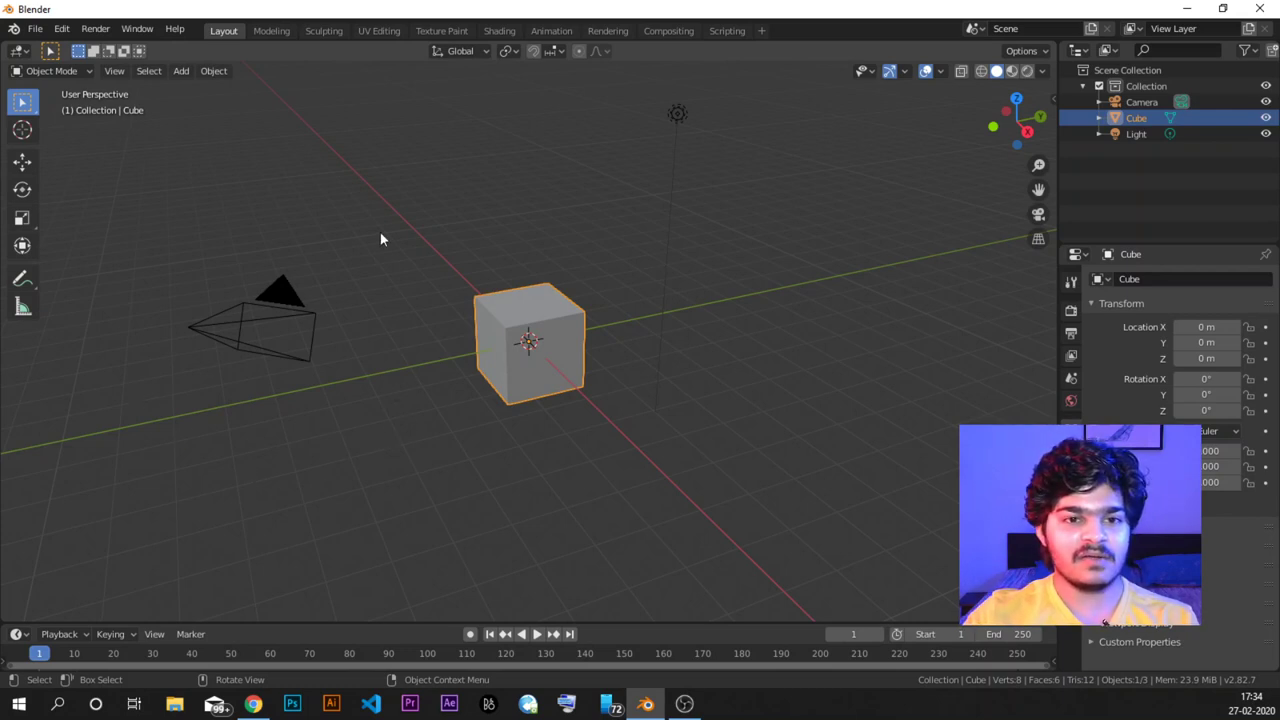
pyautogui.click(445, 219)
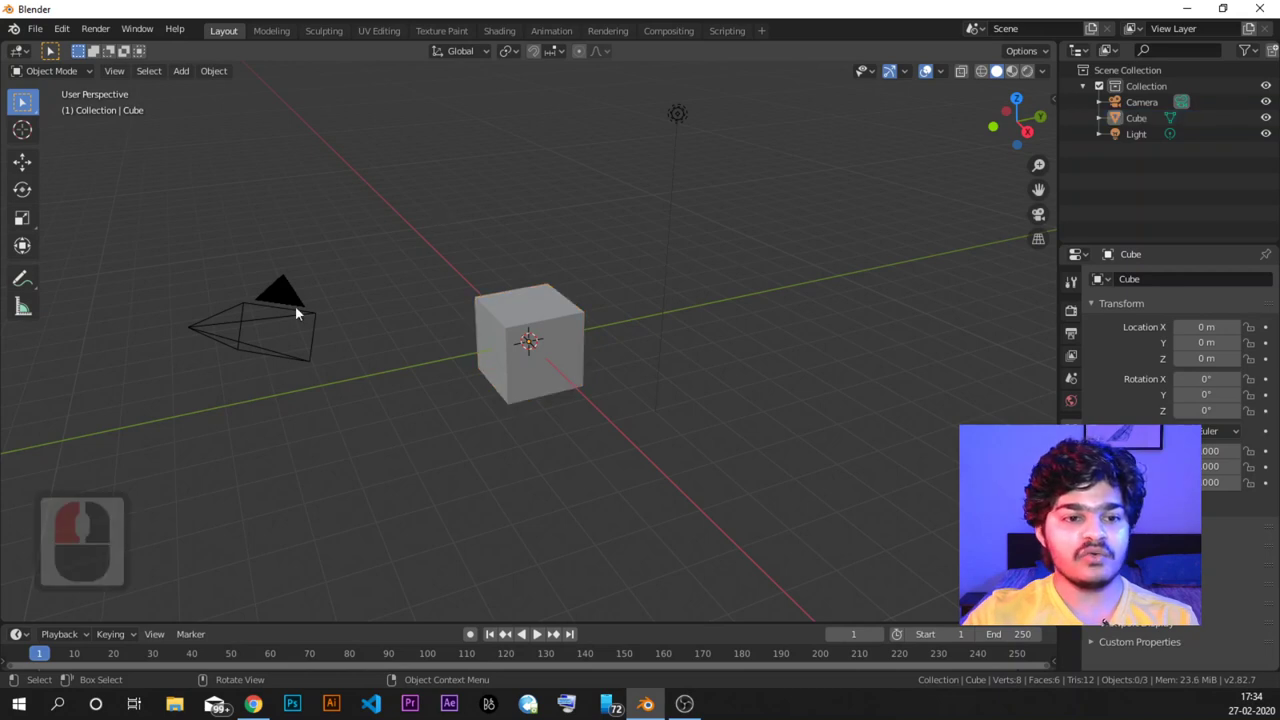
pyautogui.rightClick(261, 472)
pyautogui.click(300, 216)
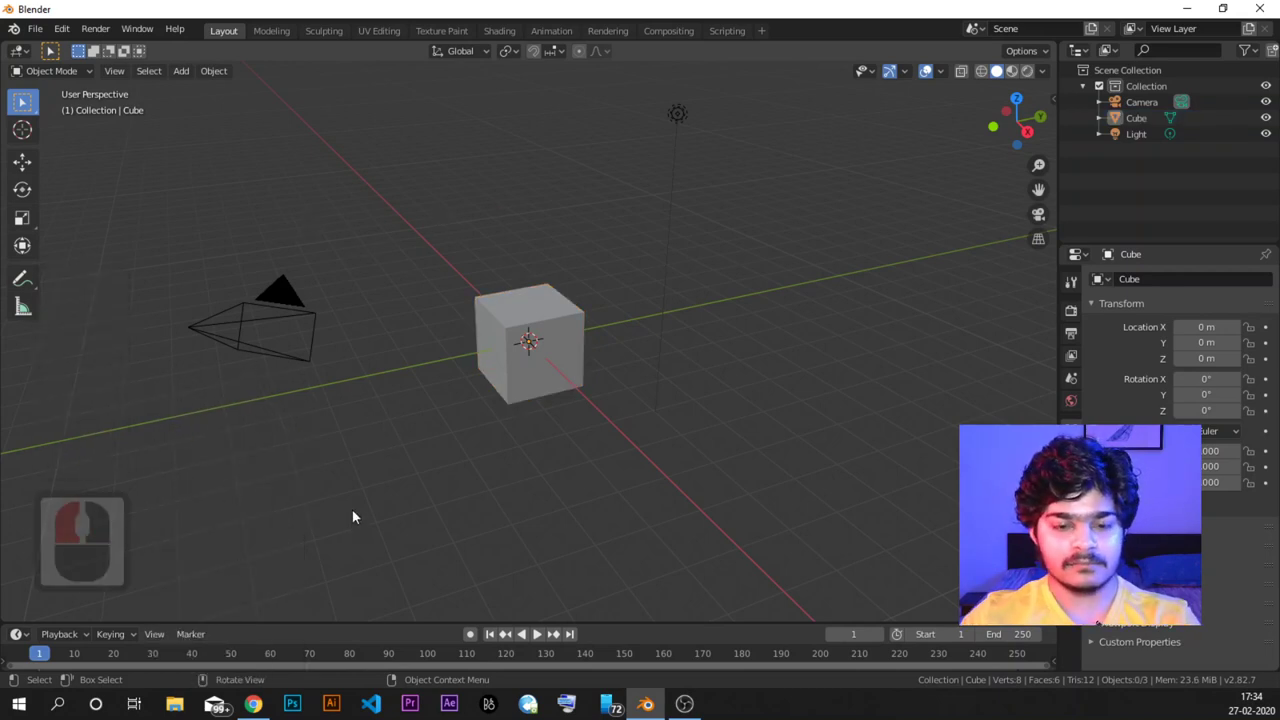
pyautogui.click(509, 318)
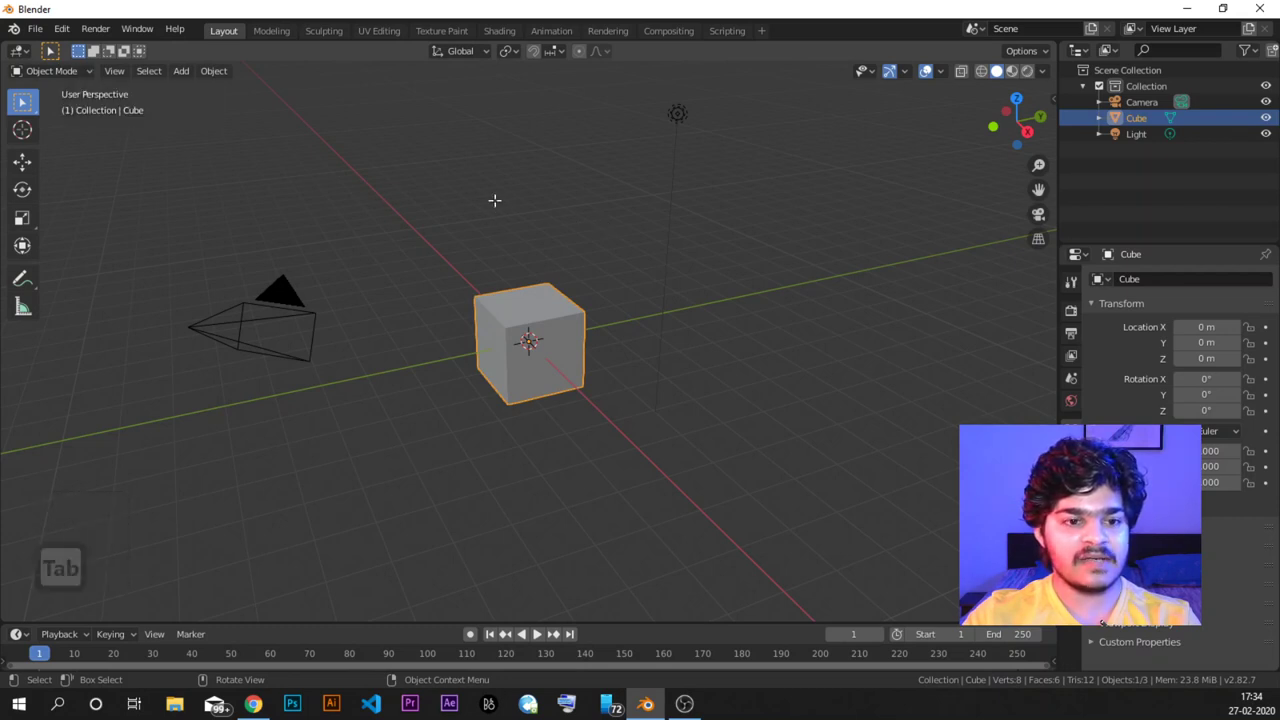
# In Edit Mode with face select, pick the cube's top face and scale it down.
pyautogui.press('Tab')
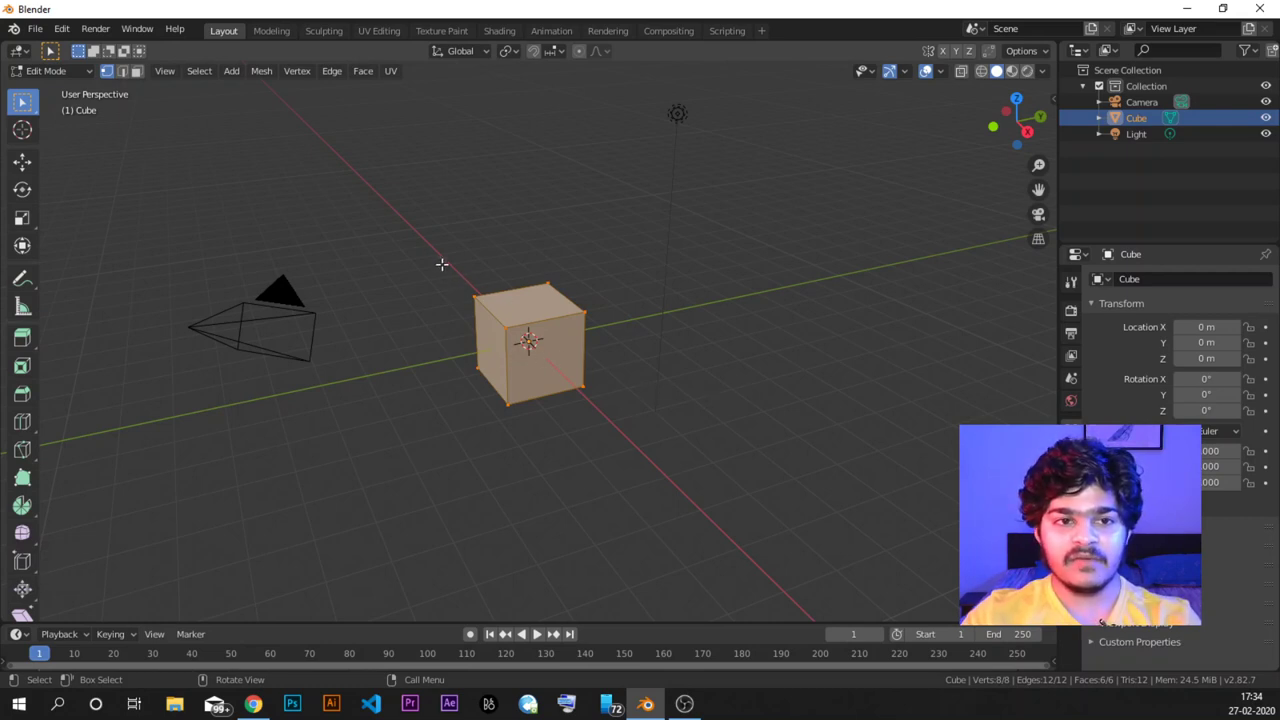
pyautogui.click(137, 72)
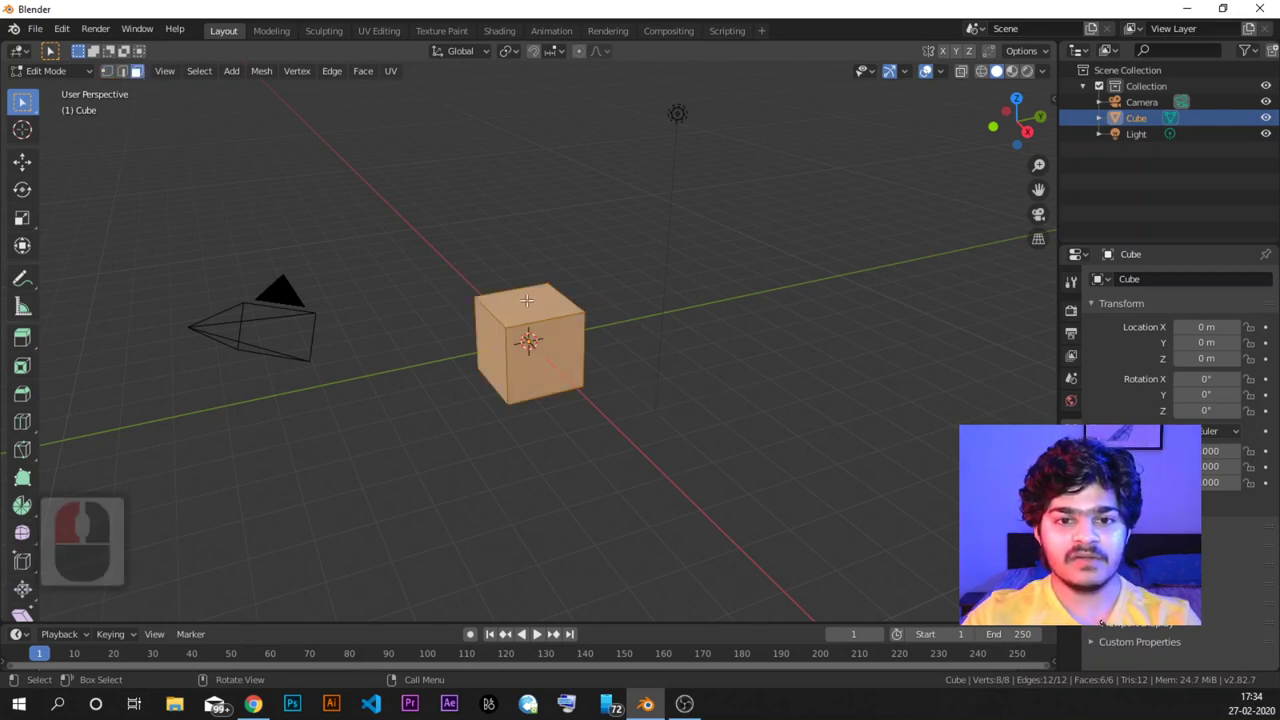
pyautogui.click(527, 300)
pyautogui.moveTo(626, 286)
pyautogui.mouseDown(button='middle')
pyautogui.moveTo(657, 263)
pyautogui.moveTo(647, 272)
pyautogui.mouseUp(button='middle')
pyautogui.press('s')
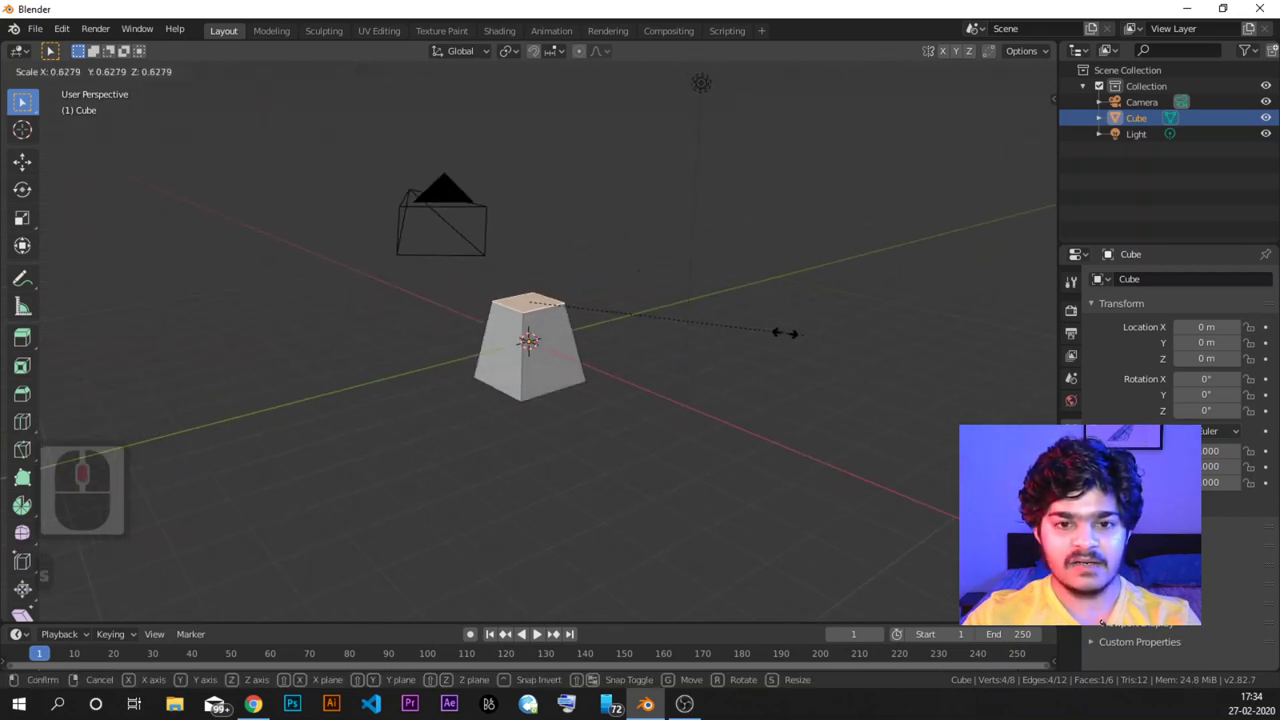
pyautogui.click(666, 323)
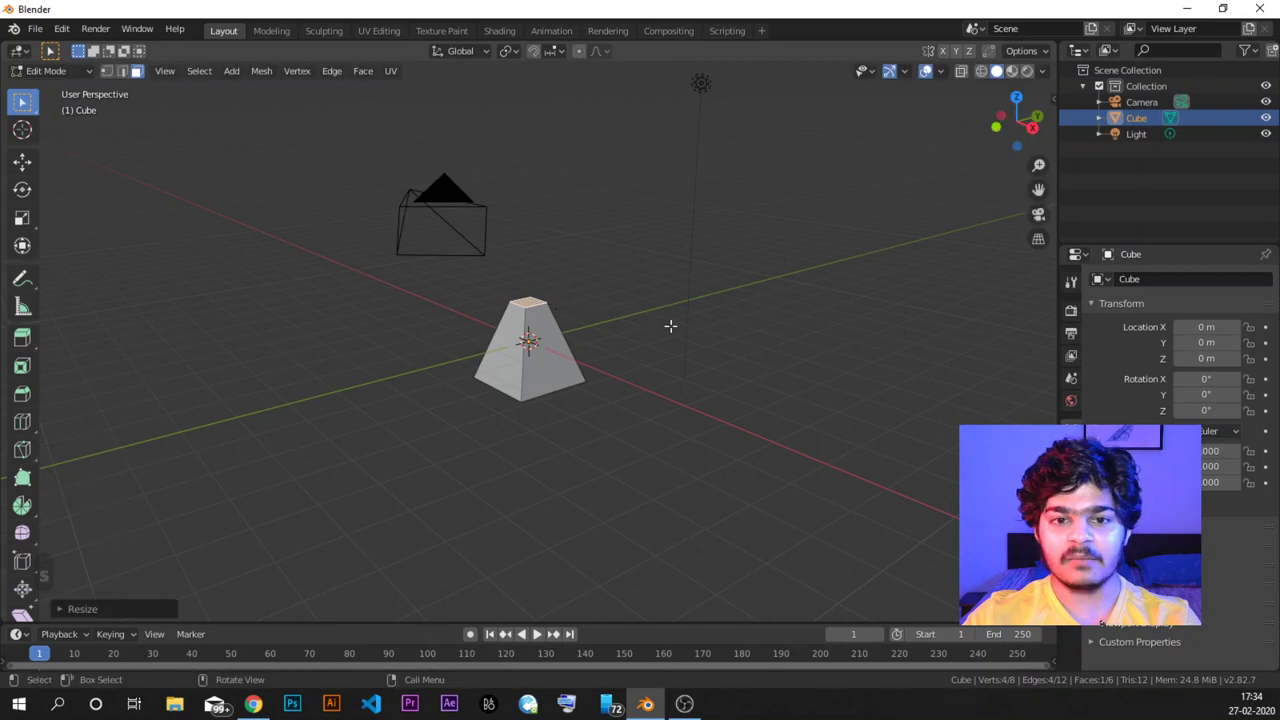
# Try rotating and then moving the top face, cancelling both so it stays put.
pyautogui.moveTo(671, 326); pyautogui.dragTo(190, 338, button='middle')
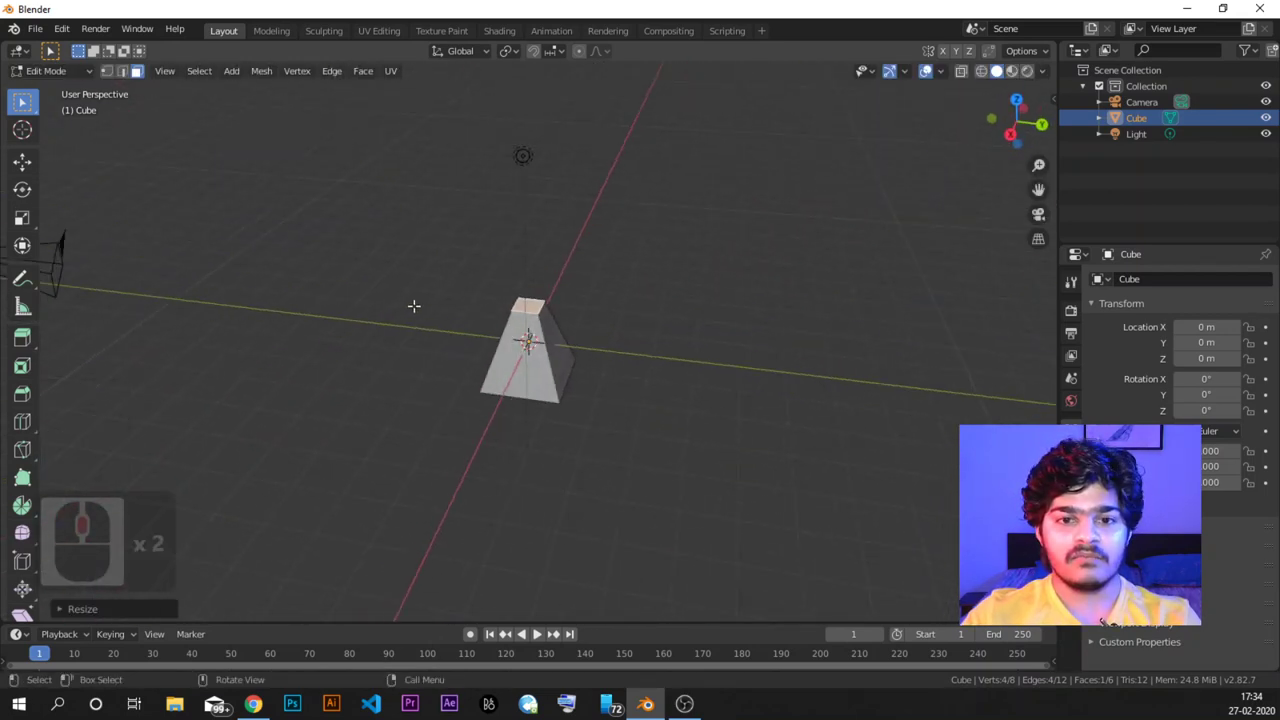
pyautogui.scroll(2, 529, 309)
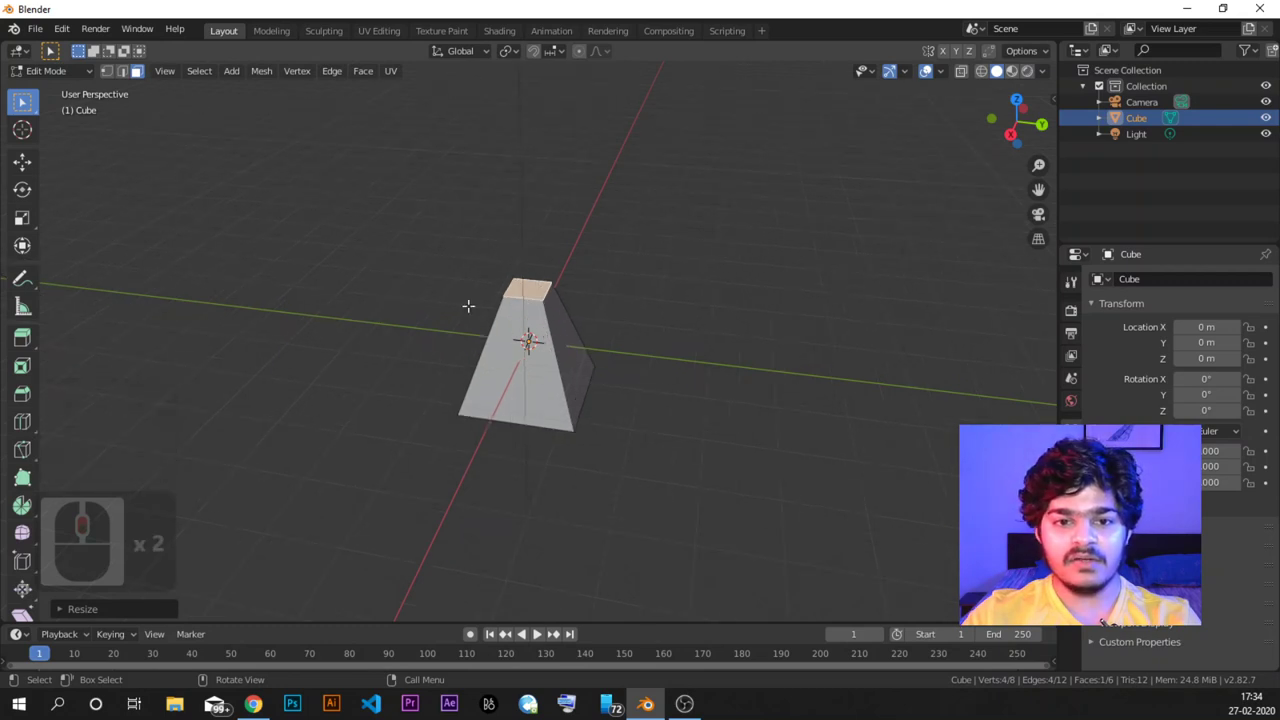
pyautogui.moveTo(468, 305); pyautogui.dragTo(363, 277, button='middle')
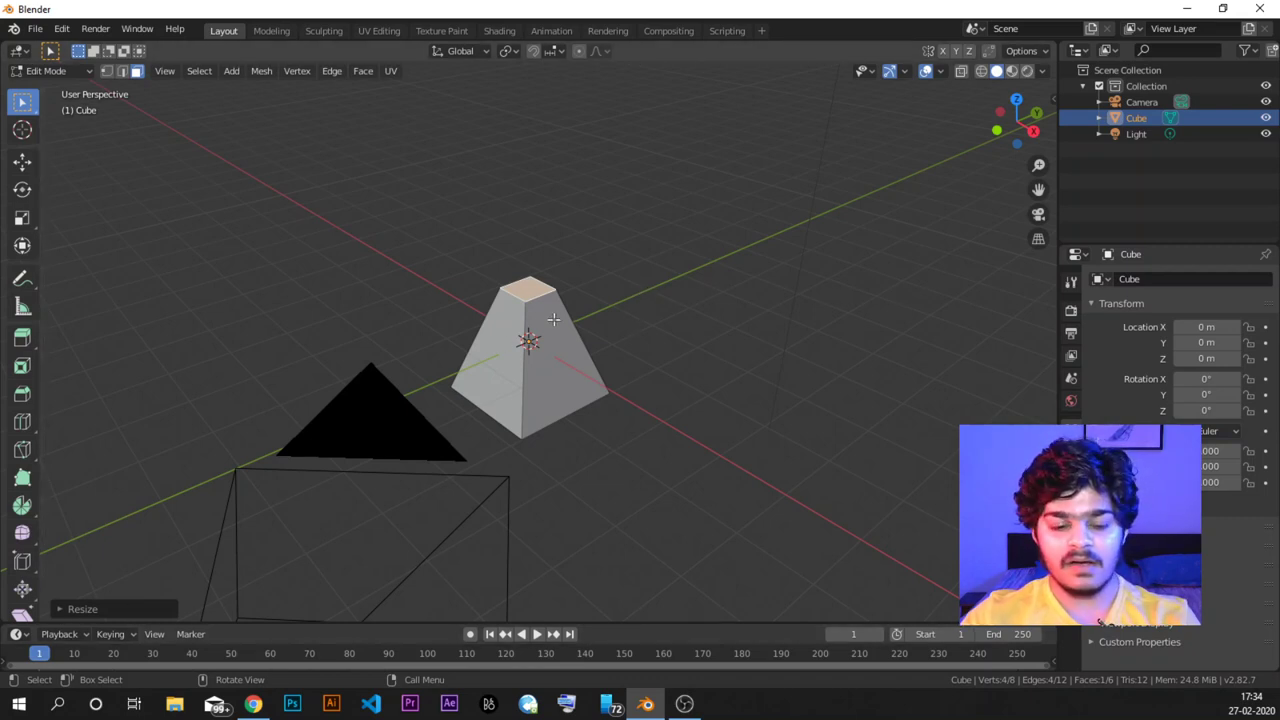
pyautogui.press('r')
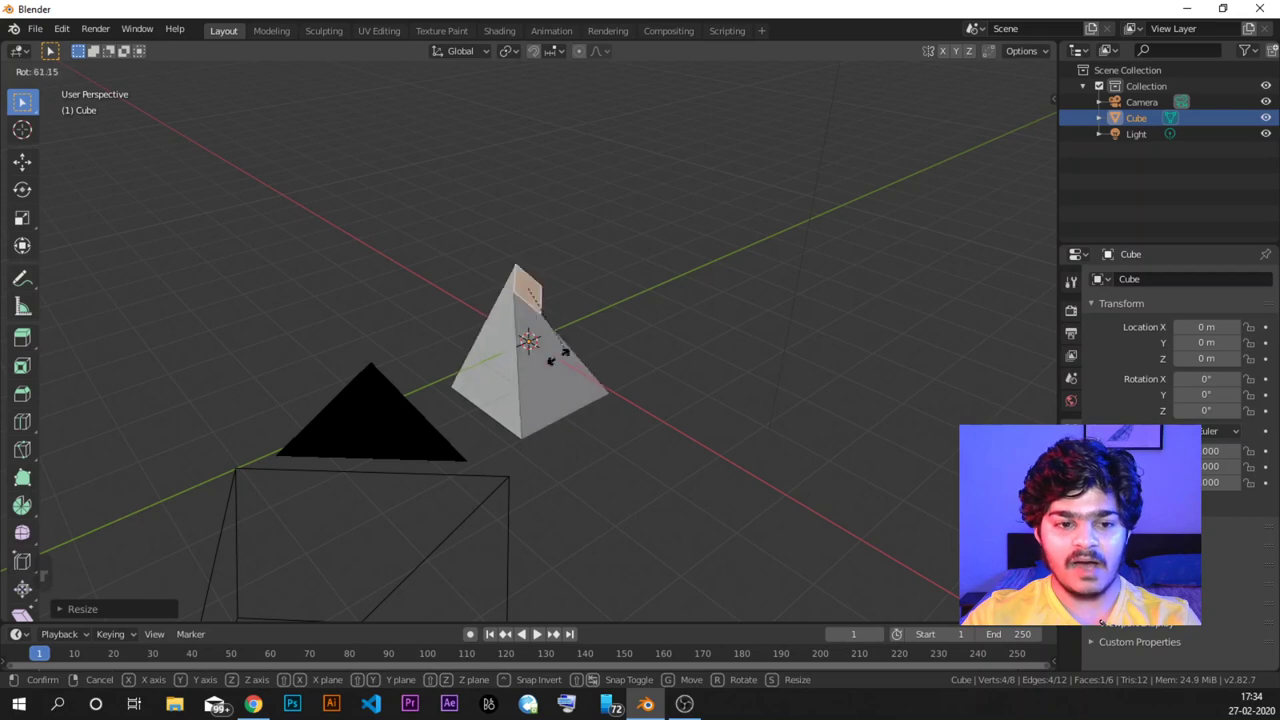
pyautogui.rightClick(605, 288)
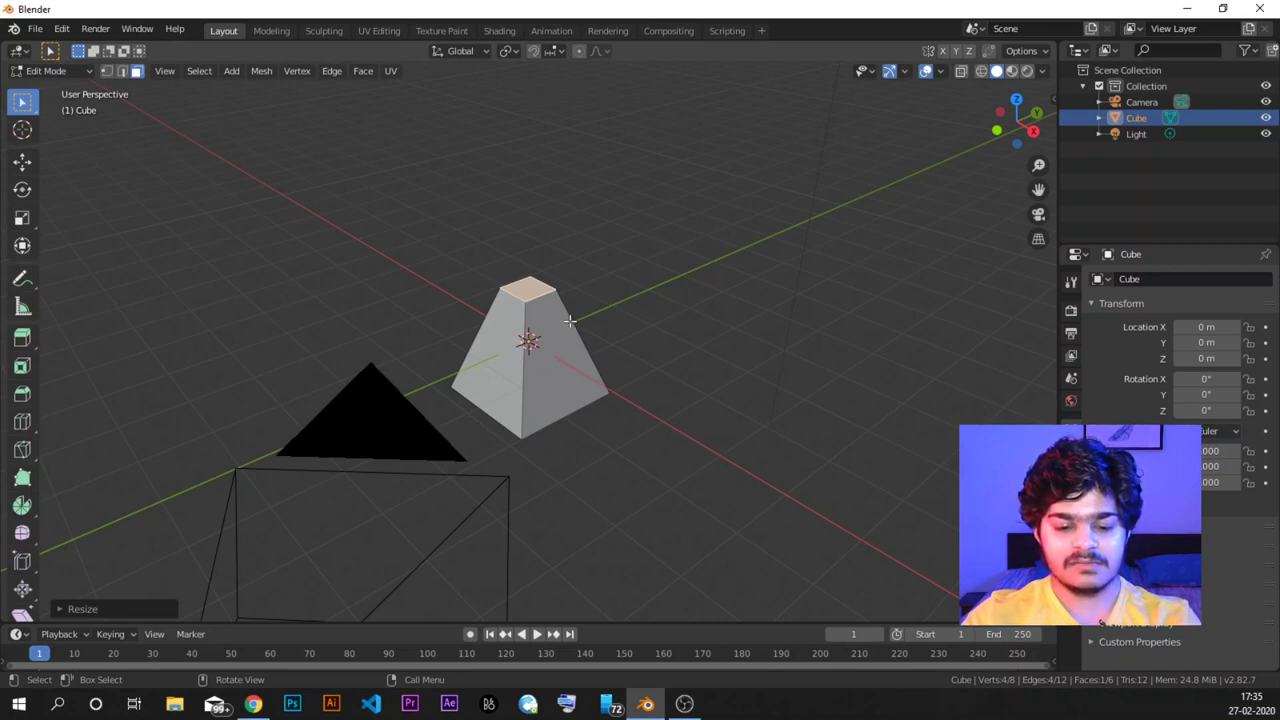
pyautogui.press('g')
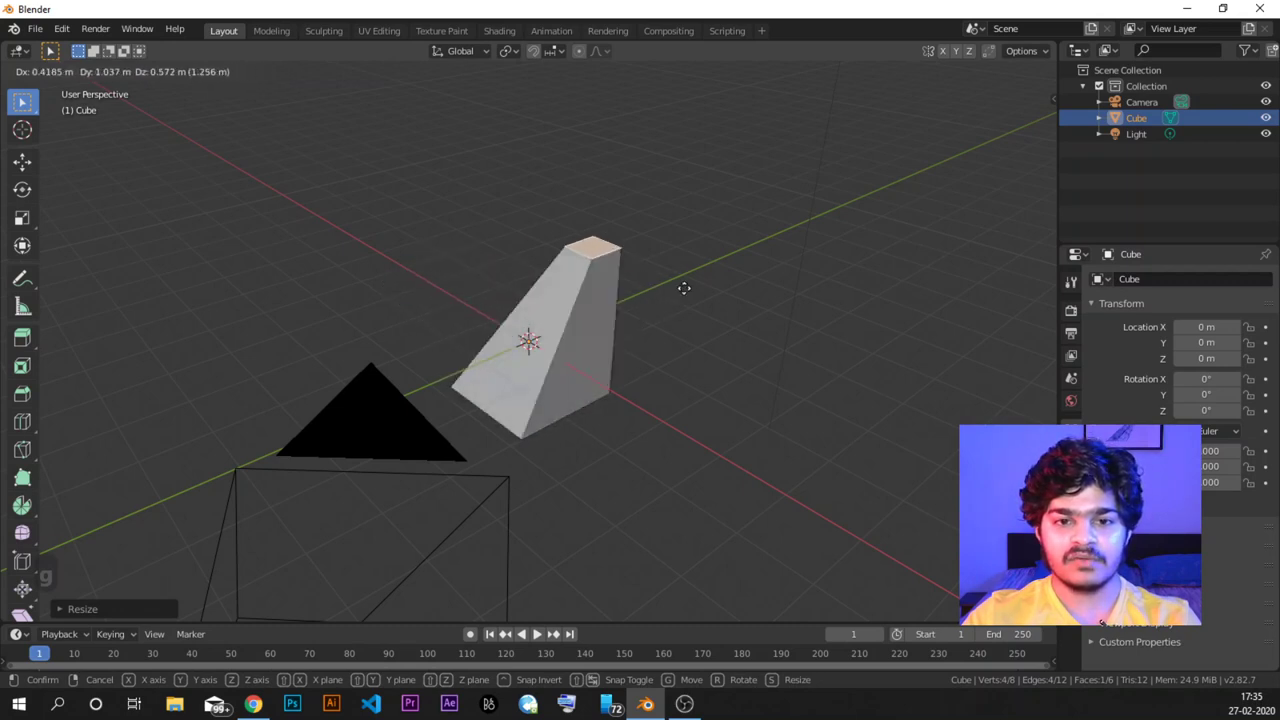
pyautogui.rightClick(562, 274)
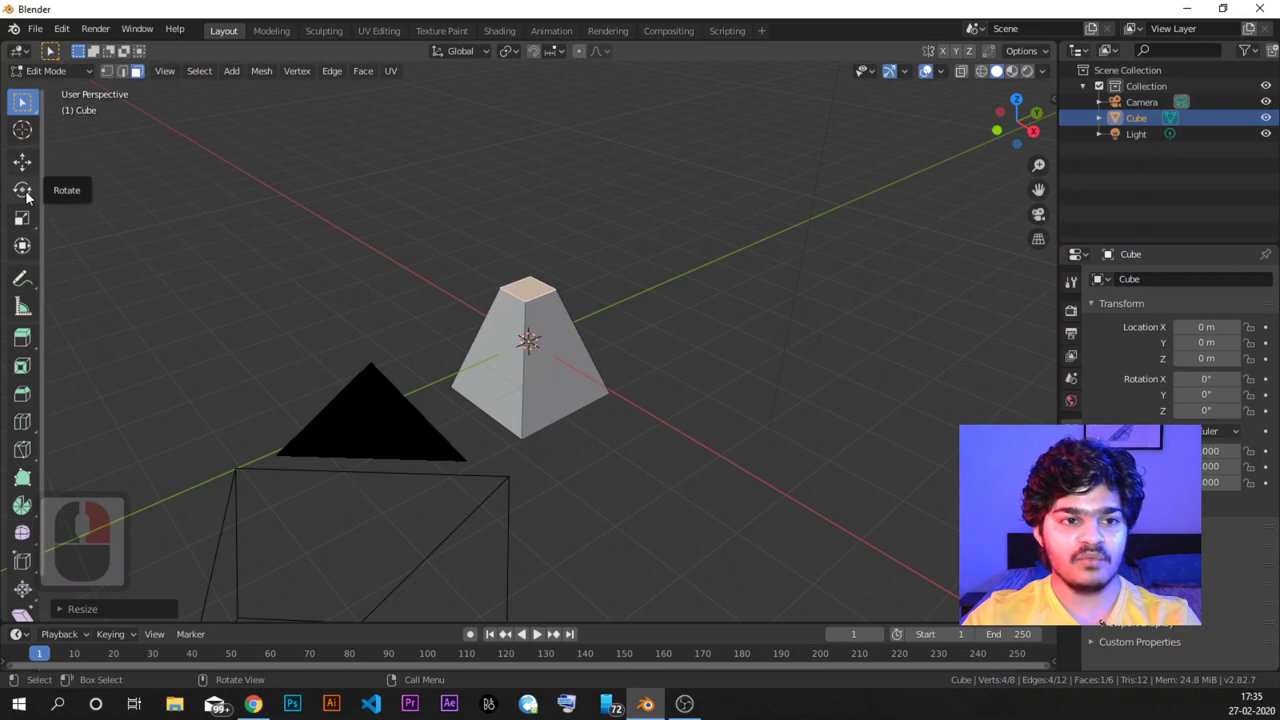
# Switch to the Transform tool, back to Select Box, and return to Object Mode.
pyautogui.click(22, 245)
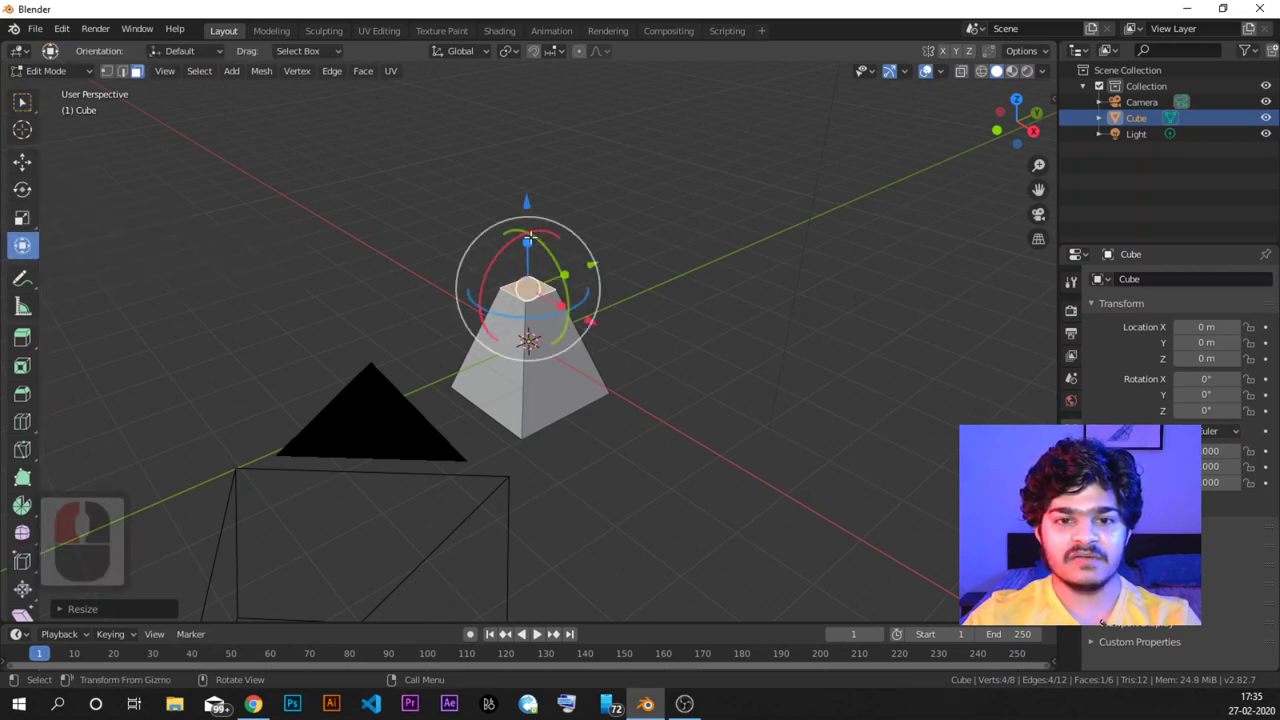
pyautogui.click(22, 103)
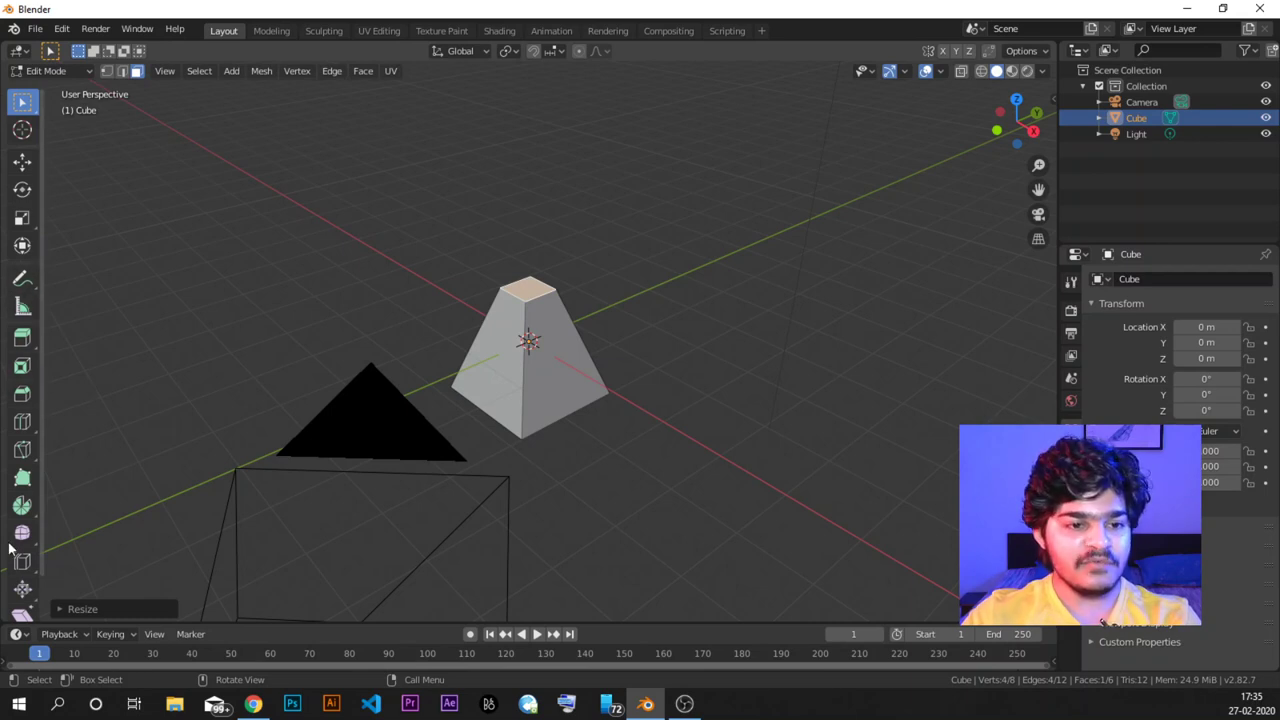
pyautogui.scroll(-1, 25, 553)
pyautogui.scroll(-3, 22, 437)
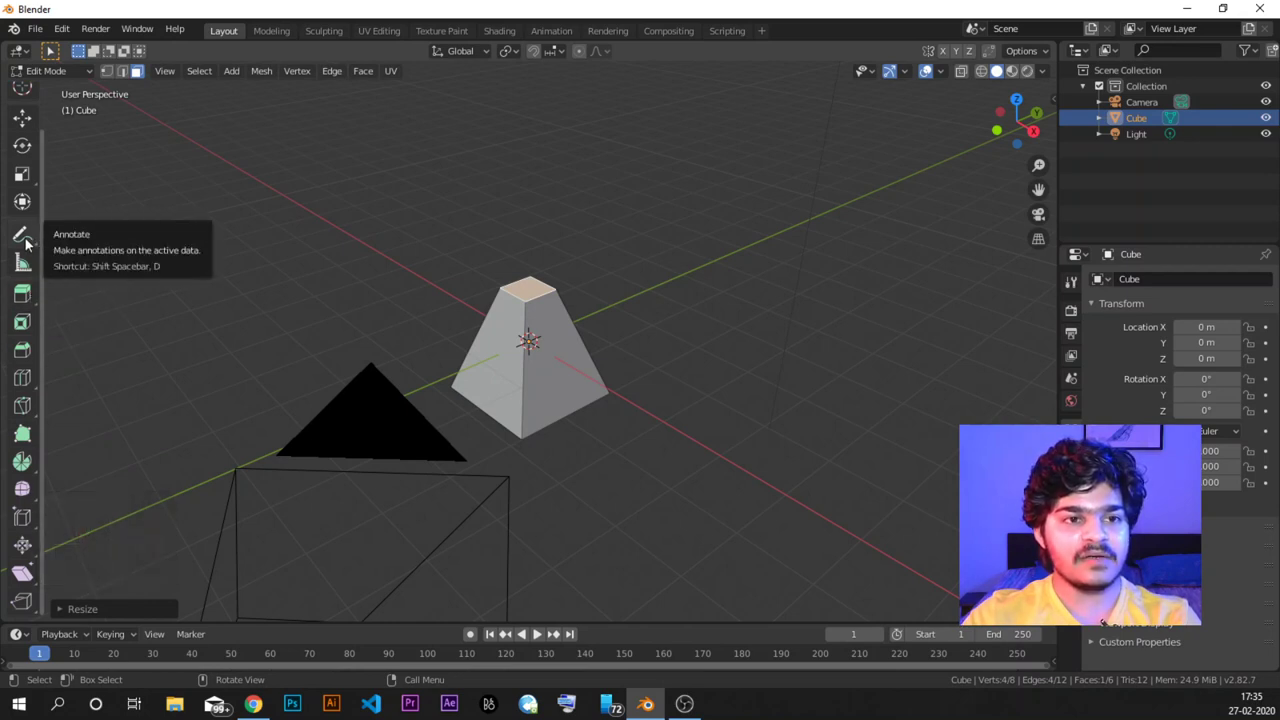
pyautogui.press('Tab')
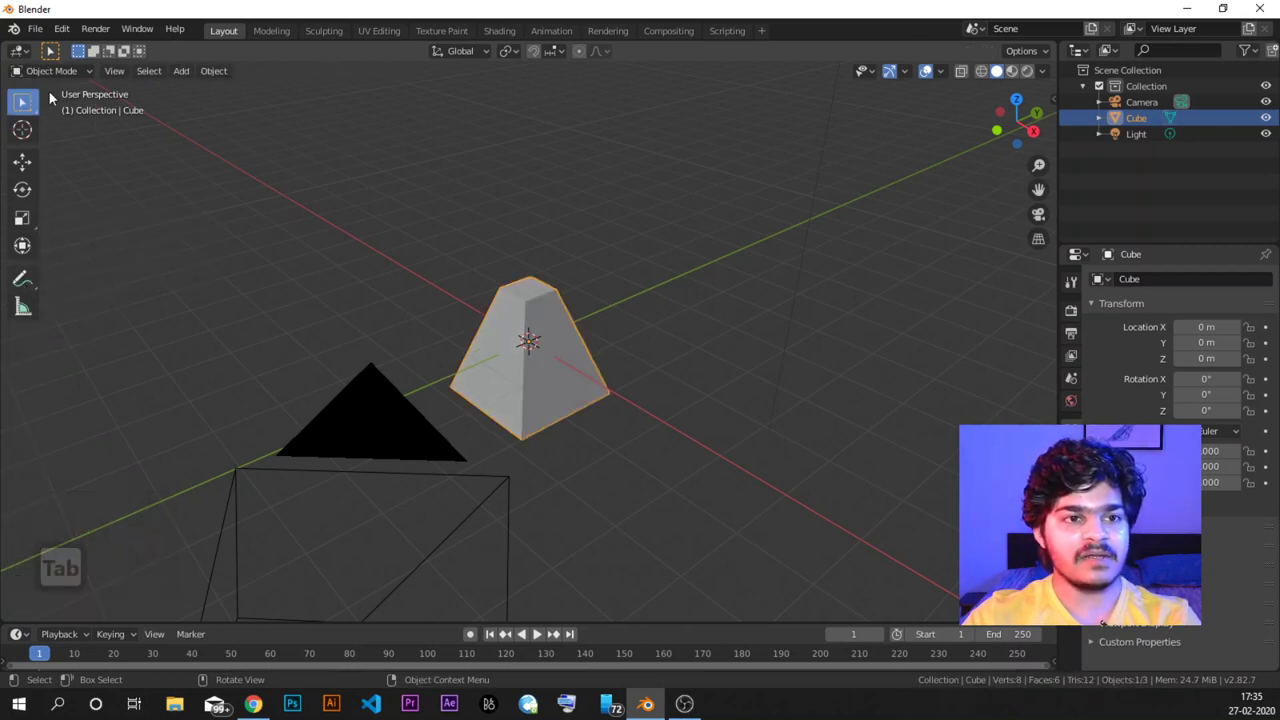
# With the Annotate tool, draw freehand squiggles beside the frustum and circle its top.
pyautogui.click(20, 284)
pyautogui.moveTo(278, 262)
pyautogui.mouseDown()
pyautogui.moveTo(274, 330)
pyautogui.moveTo(338, 276)
pyautogui.moveTo(400, 257)
pyautogui.mouseUp()
pyautogui.moveTo(349, 303)
pyautogui.mouseDown(button='middle')
pyautogui.moveTo(460, 277)
pyautogui.moveTo(368, 312)
pyautogui.mouseUp(button='middle')
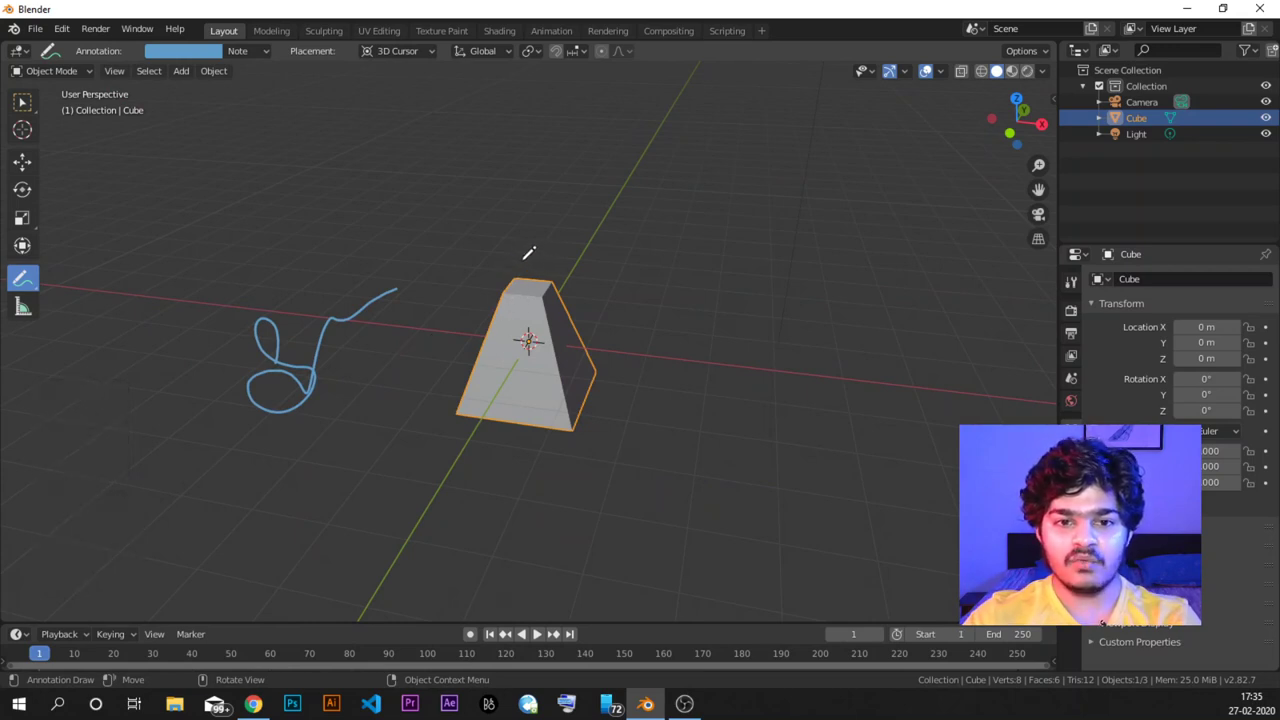
pyautogui.moveTo(498, 262)
pyautogui.mouseDown()
pyautogui.moveTo(593, 313)
pyautogui.moveTo(488, 254)
pyautogui.mouseUp()
pyautogui.moveTo(610, 269)
pyautogui.mouseDown()
pyautogui.moveTo(672, 231)
pyautogui.moveTo(607, 258)
pyautogui.moveTo(651, 277)
pyautogui.moveTo(700, 251)
pyautogui.moveTo(765, 292)
pyautogui.moveTo(789, 271)
pyautogui.moveTo(817, 271)
pyautogui.moveTo(796, 350)
pyautogui.moveTo(878, 290)
pyautogui.mouseUp()
# Write 'Change Size' beside the frustum, then open the Annotate tool's style options.
pyautogui.click(715, 391)
pyautogui.moveTo(688, 380)
pyautogui.mouseDown()
pyautogui.moveTo(676, 420)
pyautogui.moveTo(766, 418)
pyautogui.mouseUp()
pyautogui.click(720, 364)
pyautogui.moveTo(772, 404)
pyautogui.mouseDown()
pyautogui.moveTo(786, 392)
pyautogui.moveTo(798, 414)
pyautogui.mouseUp()
pyautogui.moveTo(910, 321)
pyautogui.mouseDown(button='middle')
pyautogui.moveTo(580, 330)
pyautogui.moveTo(617, 334)
pyautogui.moveTo(590, 318)
pyautogui.mouseUp(button='middle')
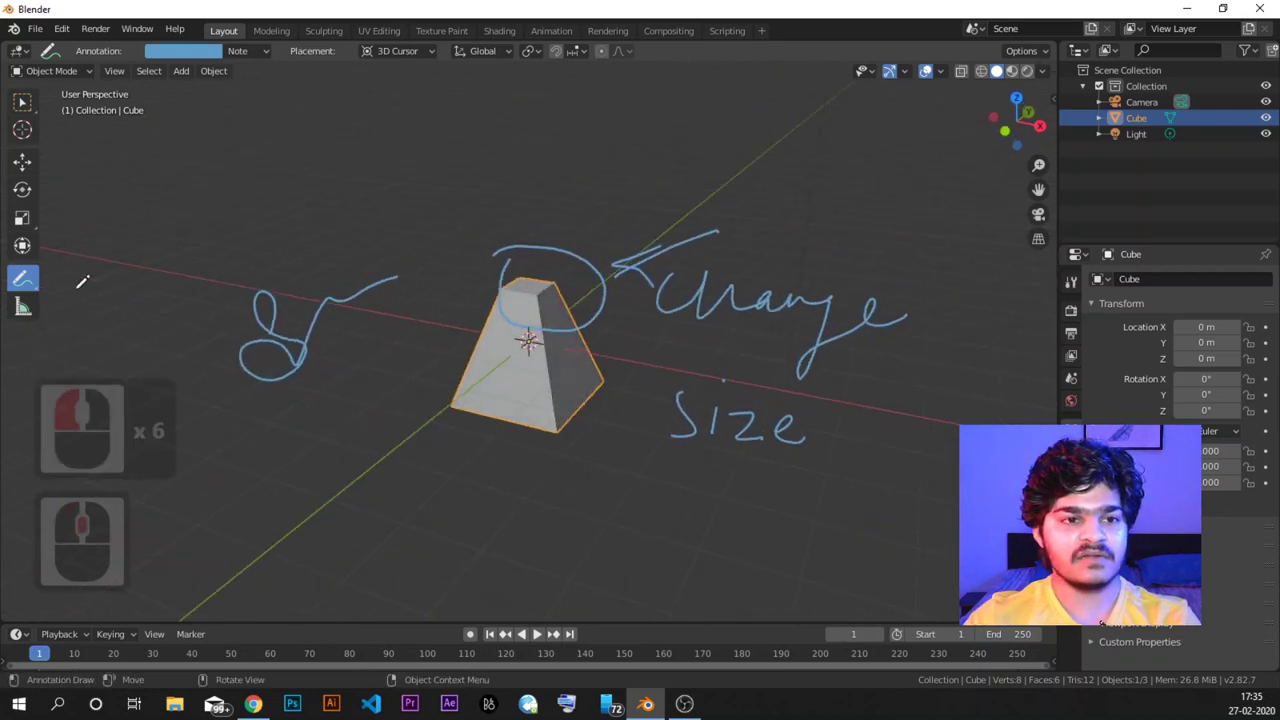
pyautogui.rightClick(32, 284)
pyautogui.click(134, 240)
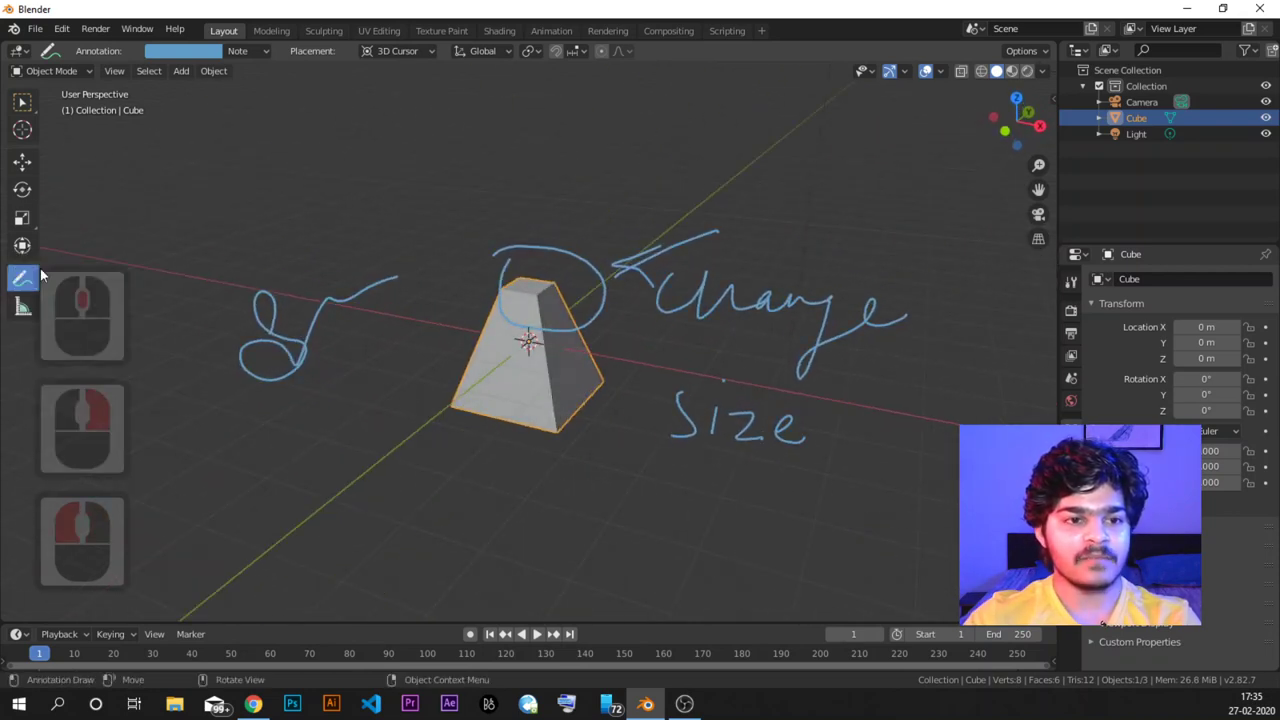
pyautogui.click(30, 283)
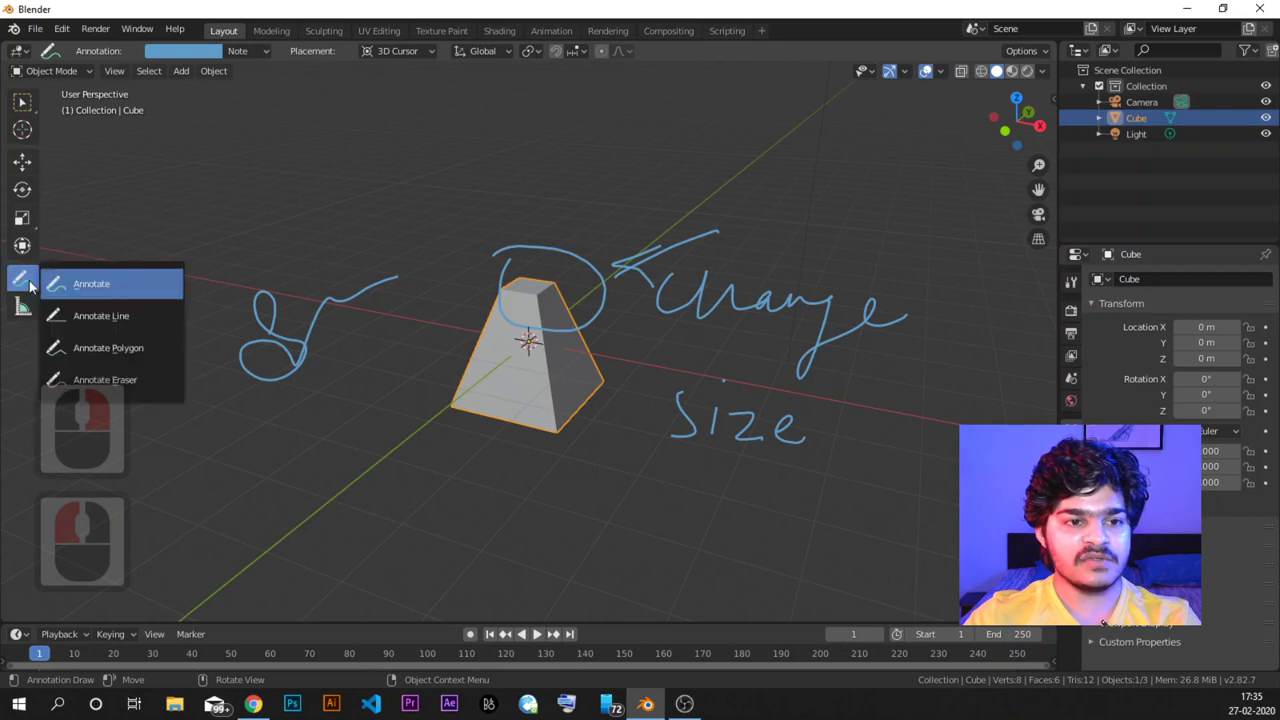
# Draw a straight annotation line above the frustum and a polygon annotation to its left.
pyautogui.click(144, 316)
pyautogui.moveTo(200, 228)
pyautogui.mouseDown()
pyautogui.moveTo(466, 236)
pyautogui.moveTo(583, 199)
pyautogui.moveTo(586, 210)
pyautogui.mouseUp()
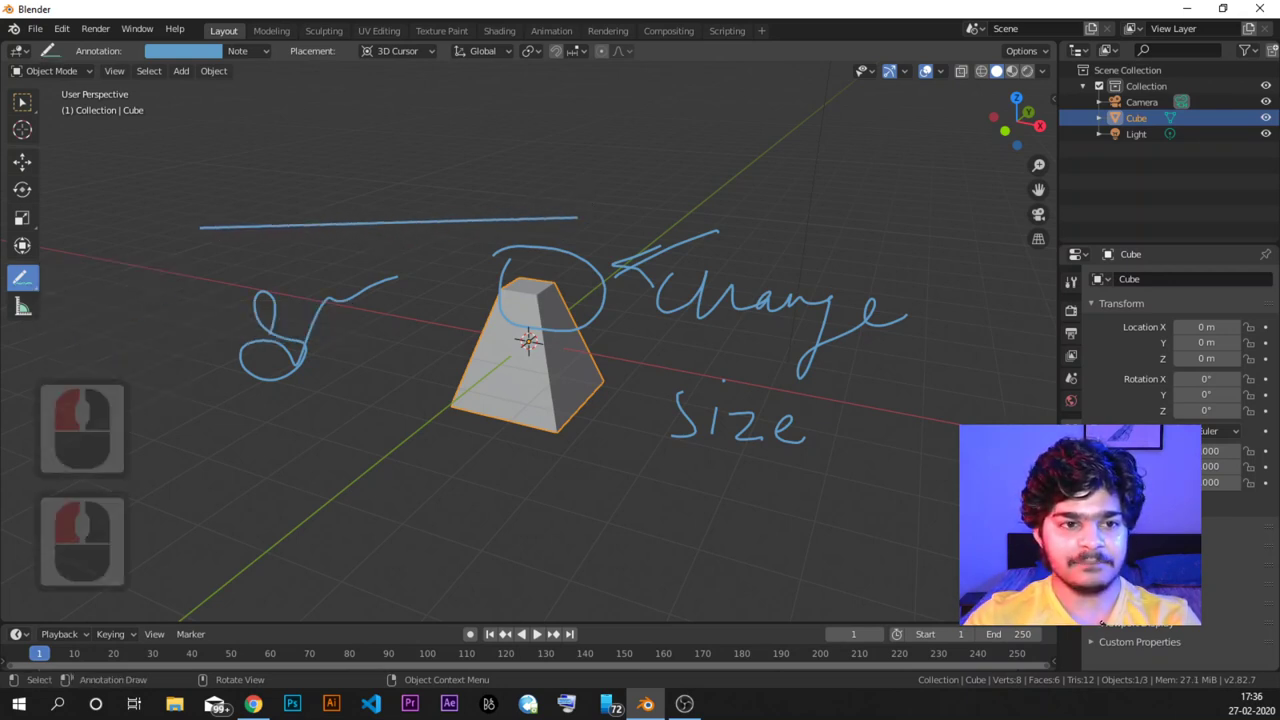
pyautogui.click(22, 278)
pyautogui.click(86, 354)
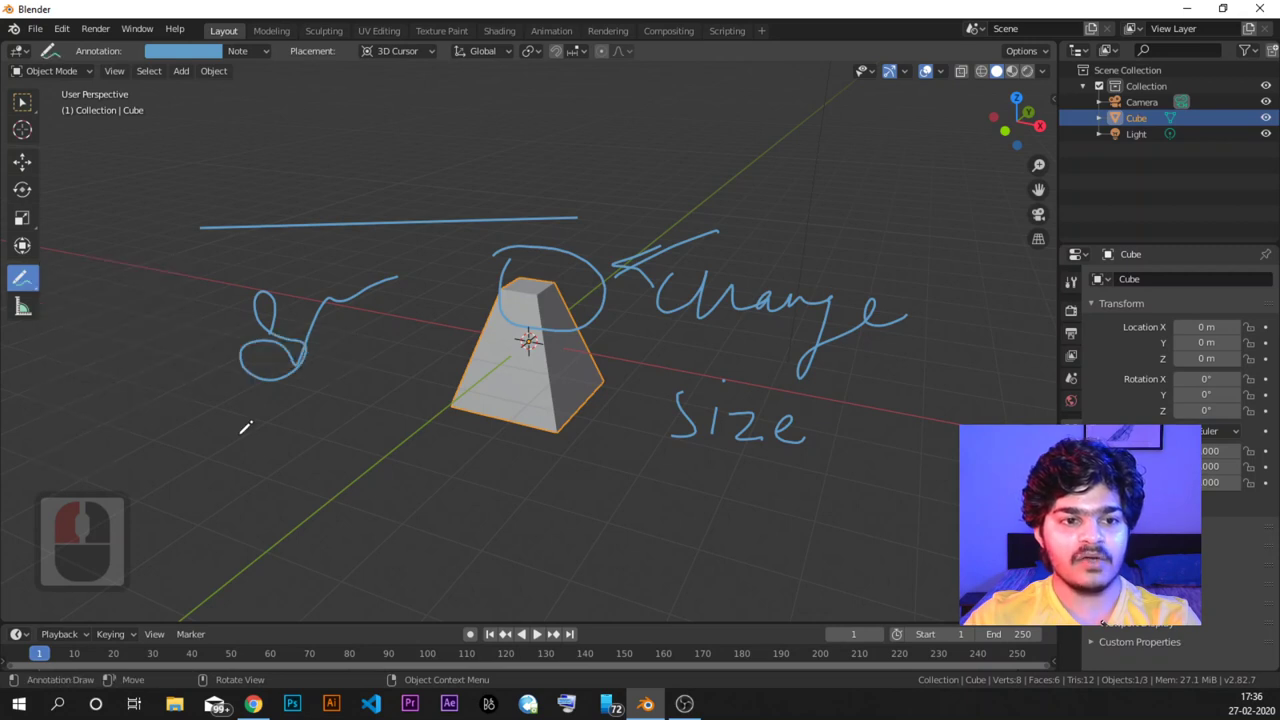
pyautogui.click(306, 425)
pyautogui.click(363, 505)
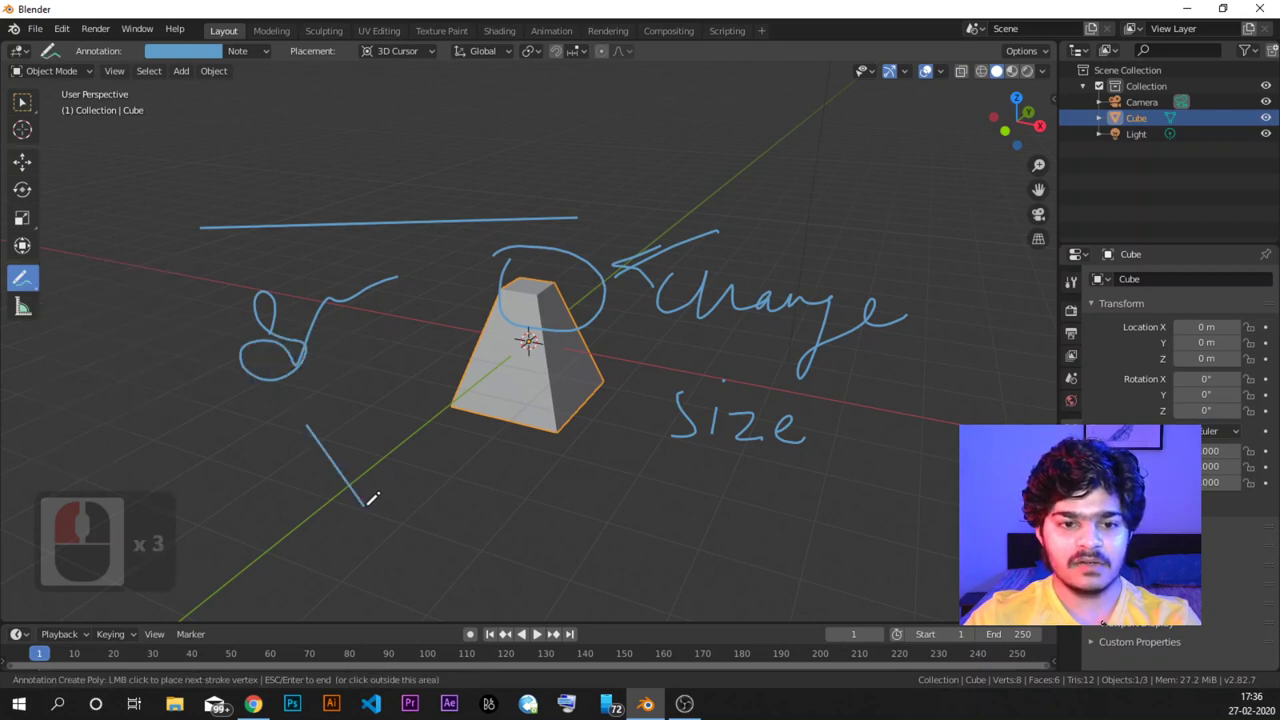
pyautogui.click(467, 473)
pyautogui.click(432, 366)
pyautogui.click(356, 350)
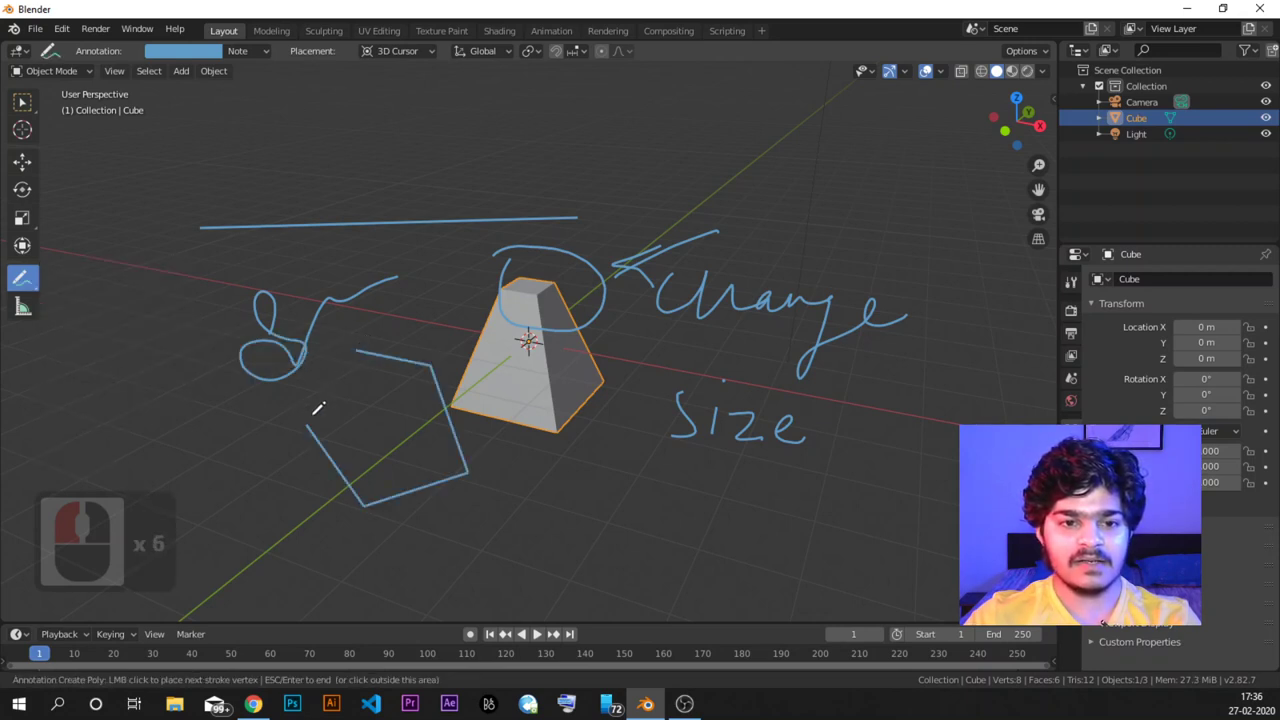
pyautogui.click(310, 421)
pyautogui.moveTo(337, 394)
pyautogui.mouseDown(button='middle')
pyautogui.moveTo(417, 397)
pyautogui.moveTo(491, 346)
pyautogui.moveTo(319, 378)
pyautogui.moveTo(121, 343)
pyautogui.mouseUp(button='middle')
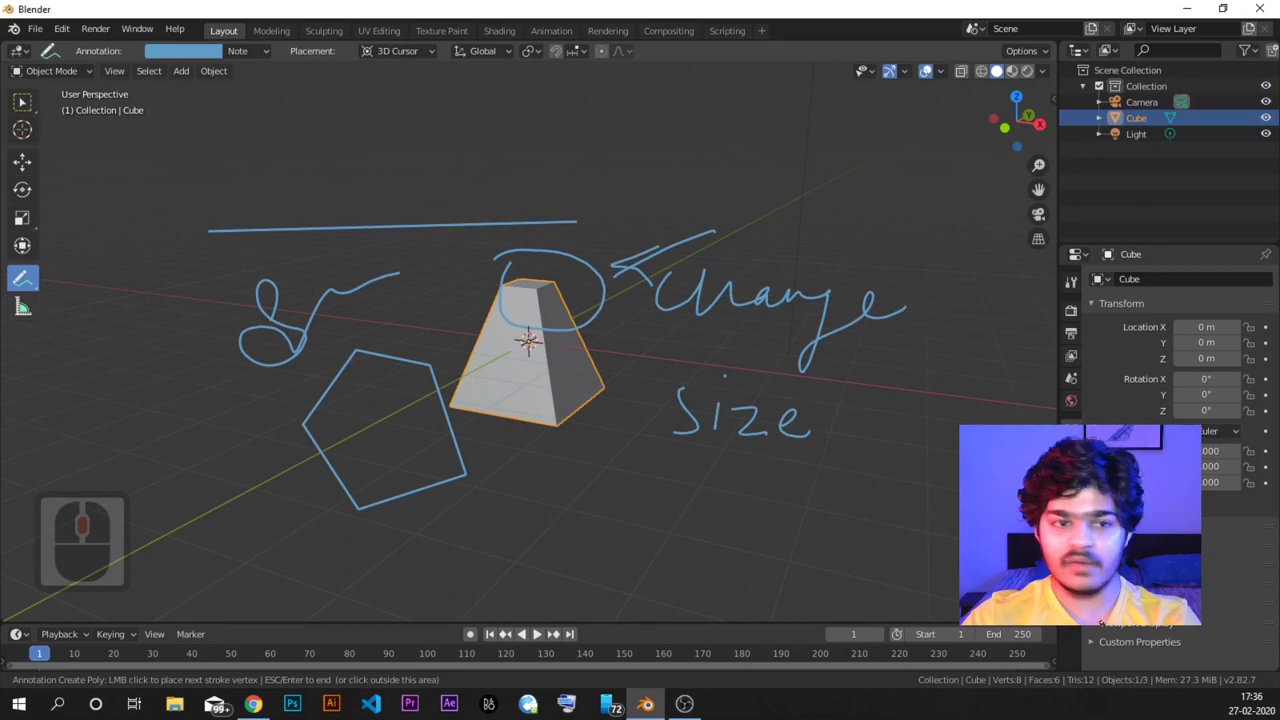
# Switch to the Annotate Eraser and erase the annotation strokes.
pyautogui.click(24, 277)
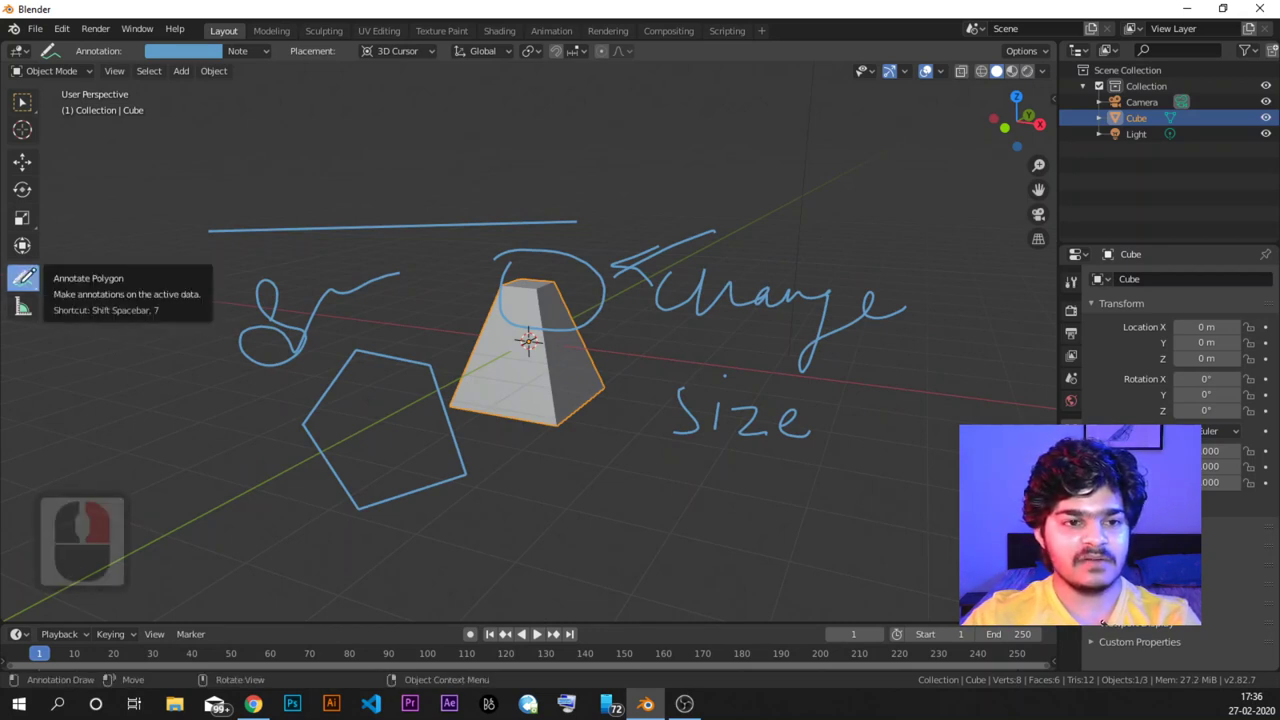
pyautogui.click(24, 277)
pyautogui.click(24, 282)
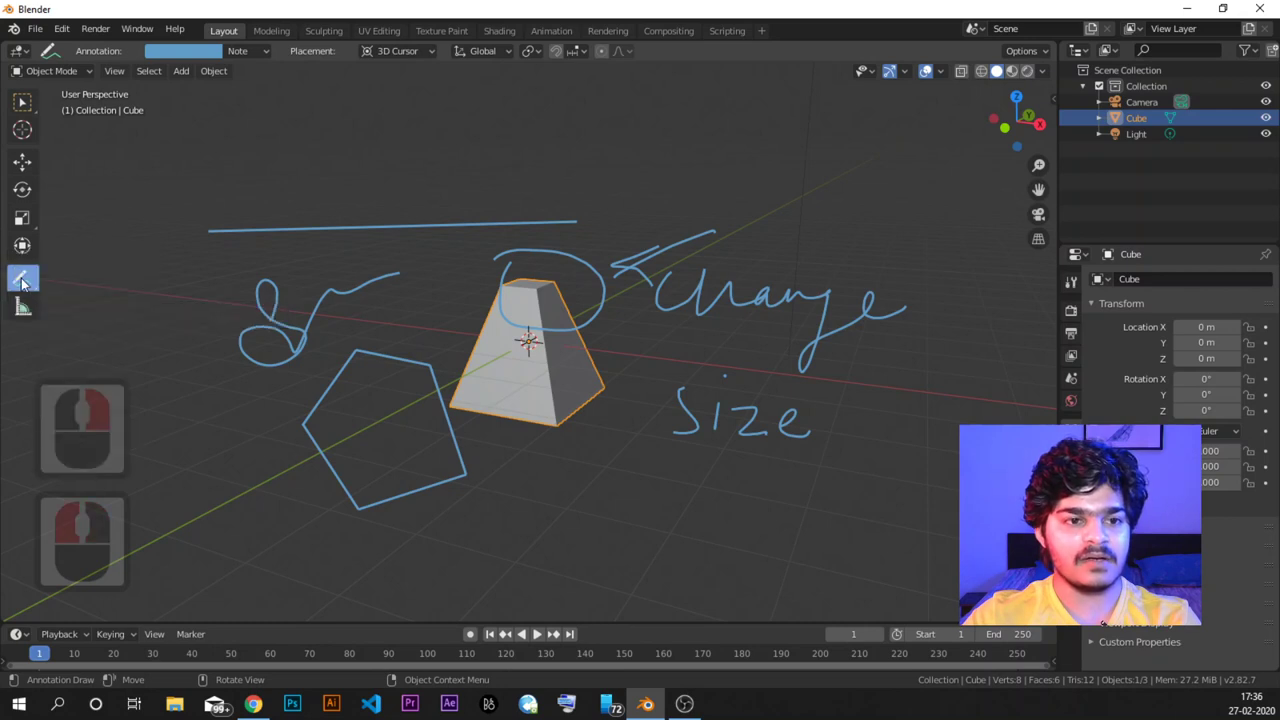
pyautogui.click(24, 282)
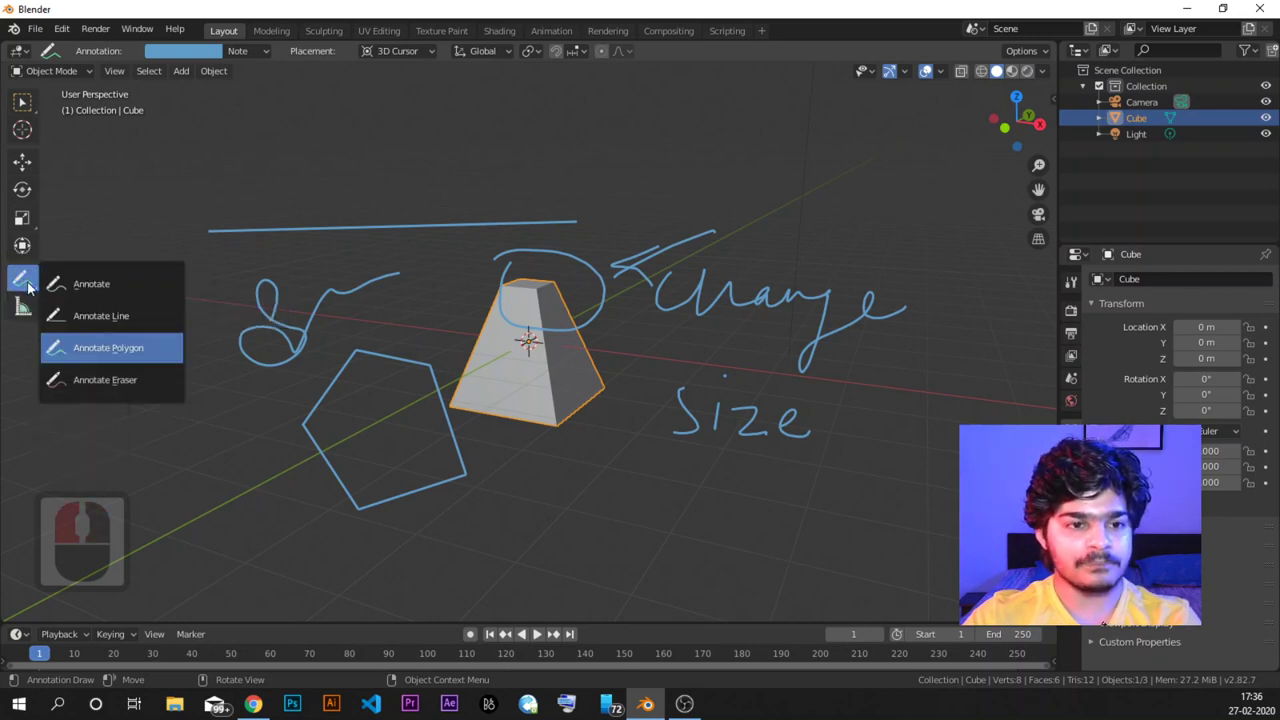
pyautogui.click(91, 385)
pyautogui.moveTo(237, 323)
pyautogui.mouseDown()
pyautogui.moveTo(281, 312)
pyautogui.moveTo(272, 337)
pyautogui.moveTo(283, 276)
pyautogui.moveTo(247, 322)
pyautogui.moveTo(290, 353)
pyautogui.moveTo(374, 298)
pyautogui.moveTo(592, 250)
pyautogui.moveTo(217, 219)
pyautogui.moveTo(343, 184)
pyautogui.moveTo(701, 220)
pyautogui.moveTo(562, 238)
pyautogui.moveTo(816, 300)
pyautogui.moveTo(655, 289)
pyautogui.moveTo(787, 310)
pyautogui.moveTo(700, 329)
pyautogui.moveTo(747, 366)
pyautogui.moveTo(725, 376)
pyautogui.moveTo(882, 365)
pyautogui.moveTo(898, 405)
pyautogui.moveTo(667, 440)
pyautogui.moveTo(622, 428)
pyautogui.moveTo(571, 323)
pyautogui.moveTo(500, 285)
pyautogui.moveTo(515, 330)
pyautogui.moveTo(307, 445)
pyautogui.moveTo(365, 429)
pyautogui.moveTo(517, 441)
pyautogui.moveTo(286, 457)
pyautogui.mouseUp()
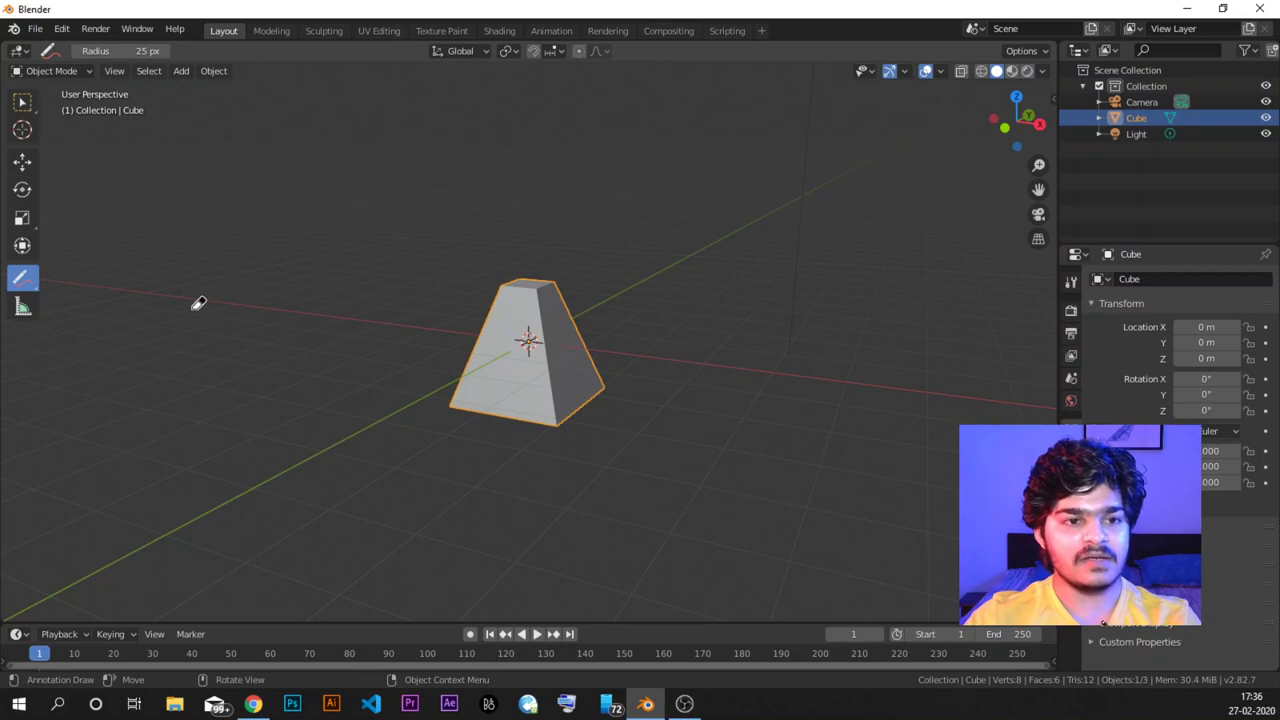
# Measure the cube's bottom edge with the Measure tool, reading about 2.0318 m.
pyautogui.press('Tab')
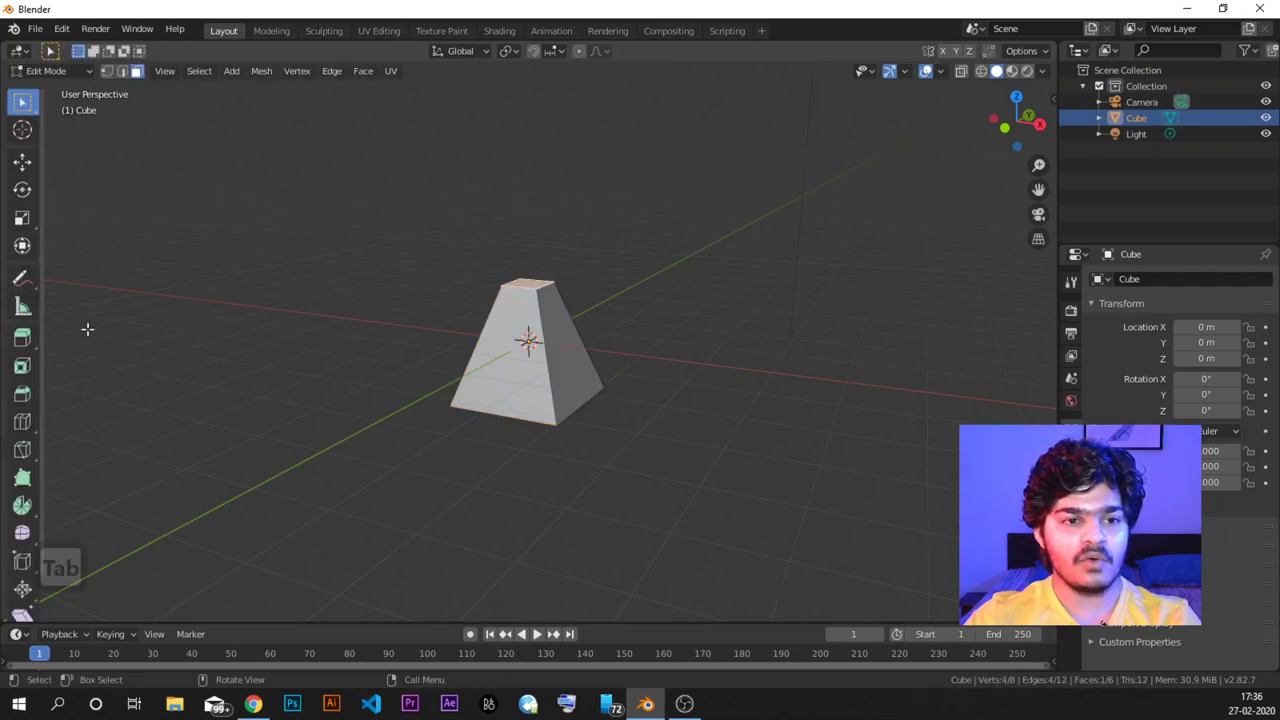
pyautogui.press('Tab')
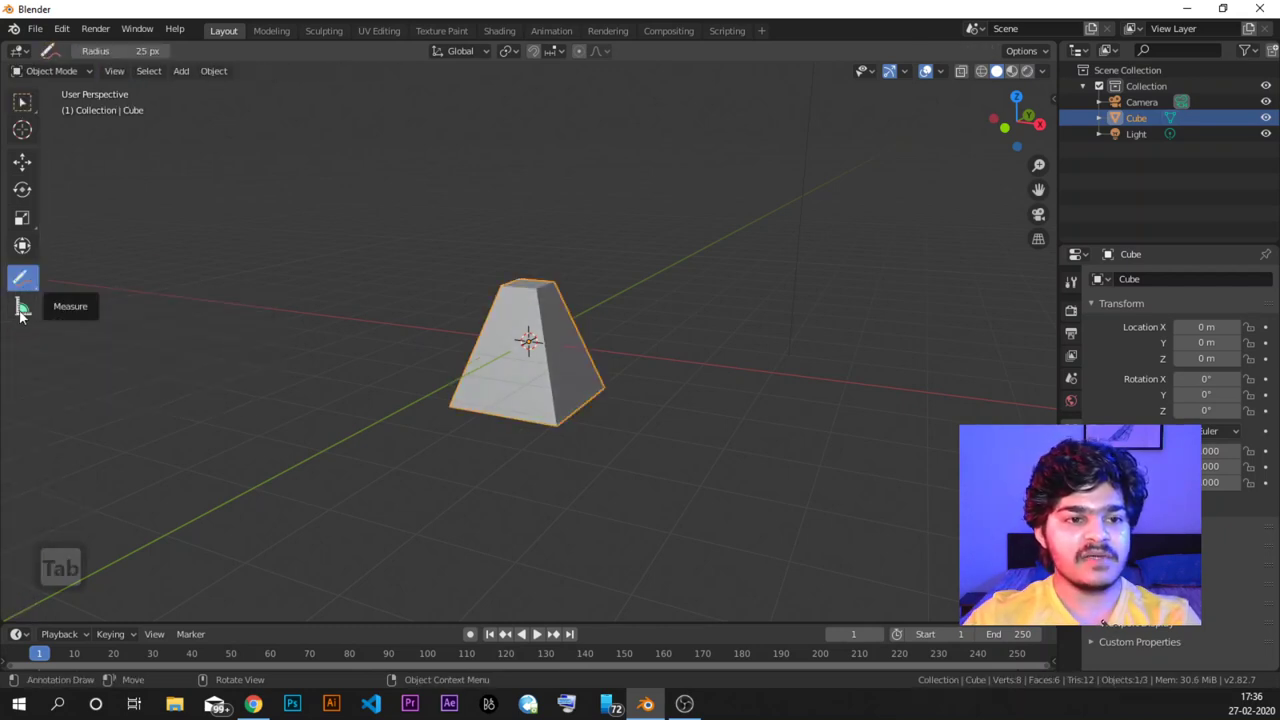
pyautogui.click(21, 309)
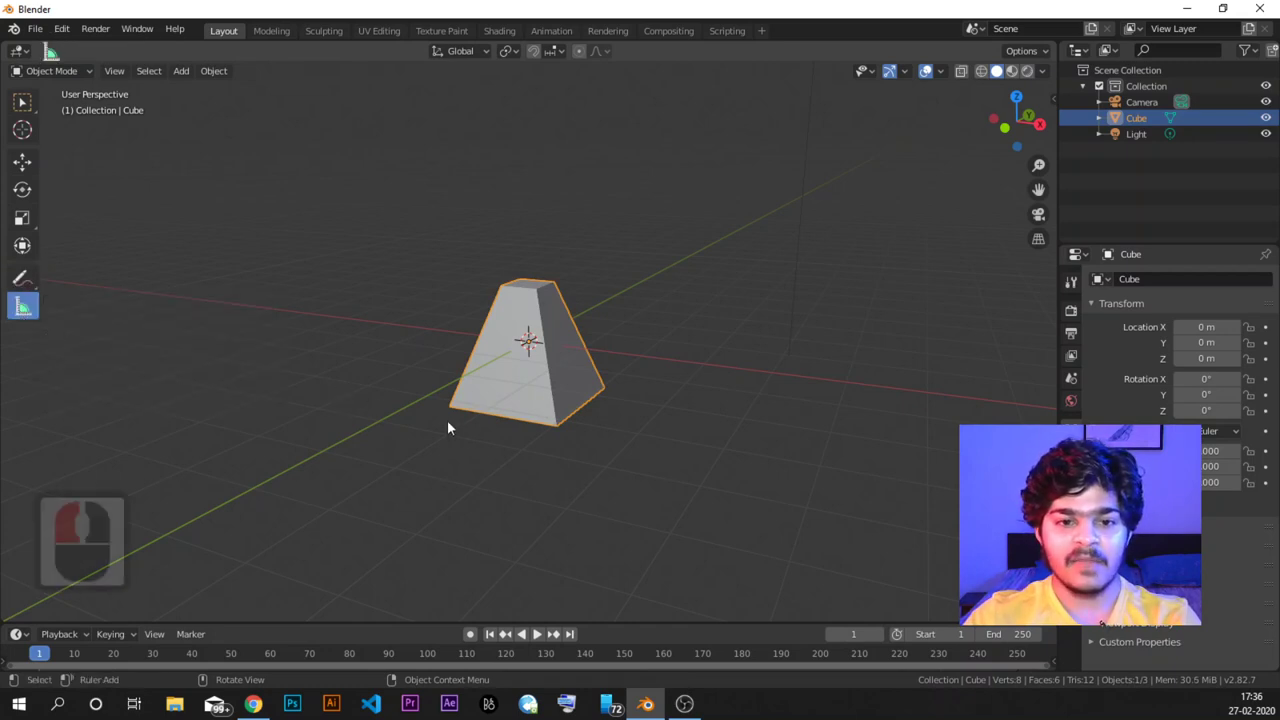
pyautogui.moveTo(447, 428); pyautogui.dragTo(541, 439)
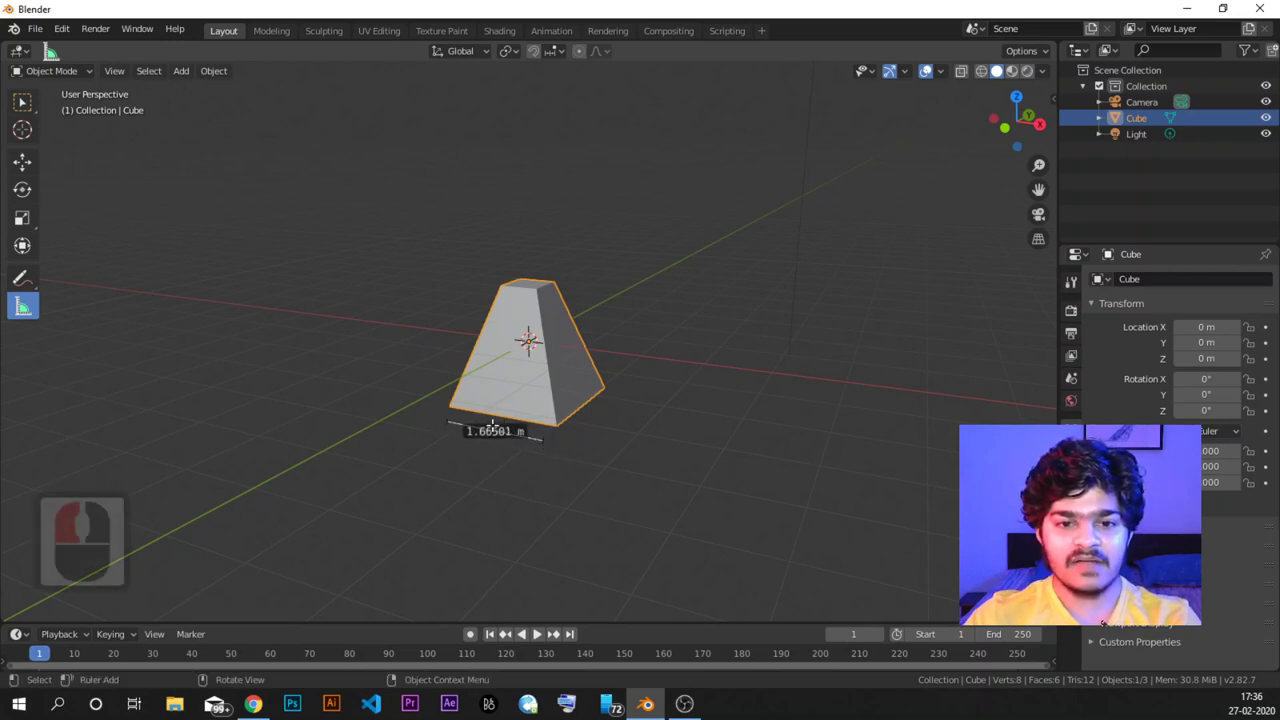
pyautogui.moveTo(448, 418); pyautogui.dragTo(440, 415)
pyautogui.moveTo(541, 442); pyautogui.dragTo(556, 423)
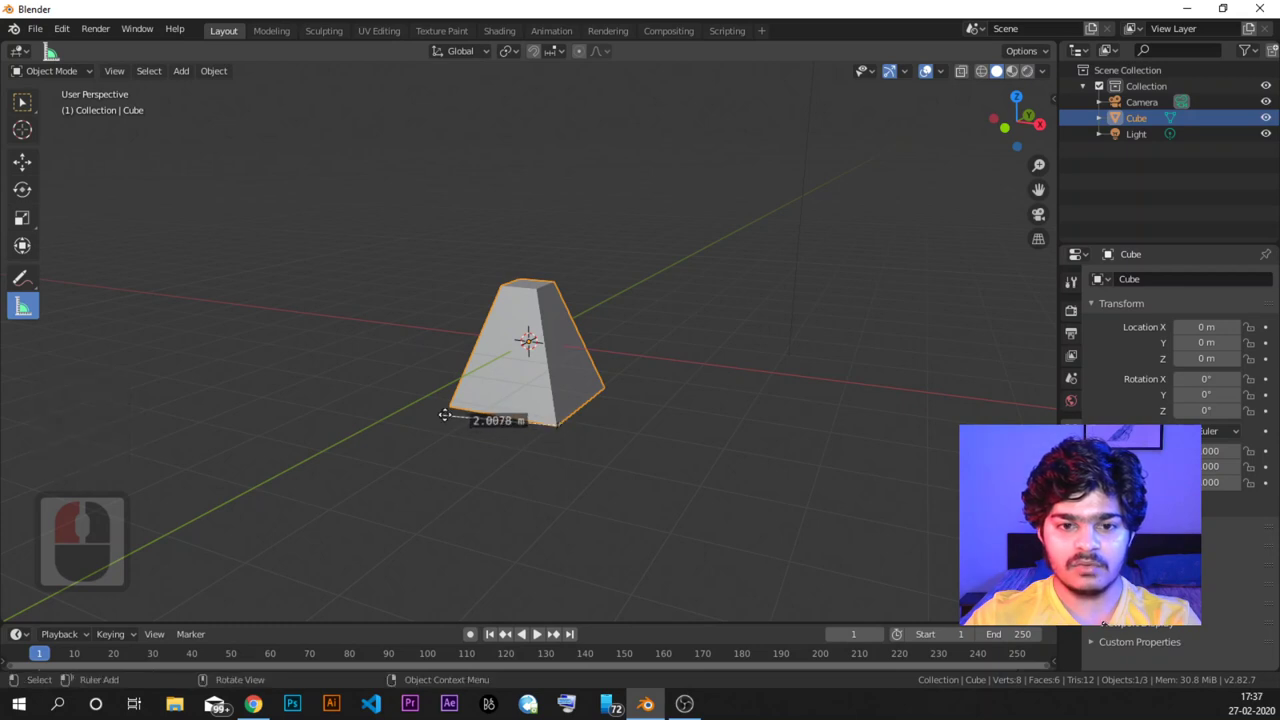
pyautogui.moveTo(443, 416); pyautogui.dragTo(447, 414)
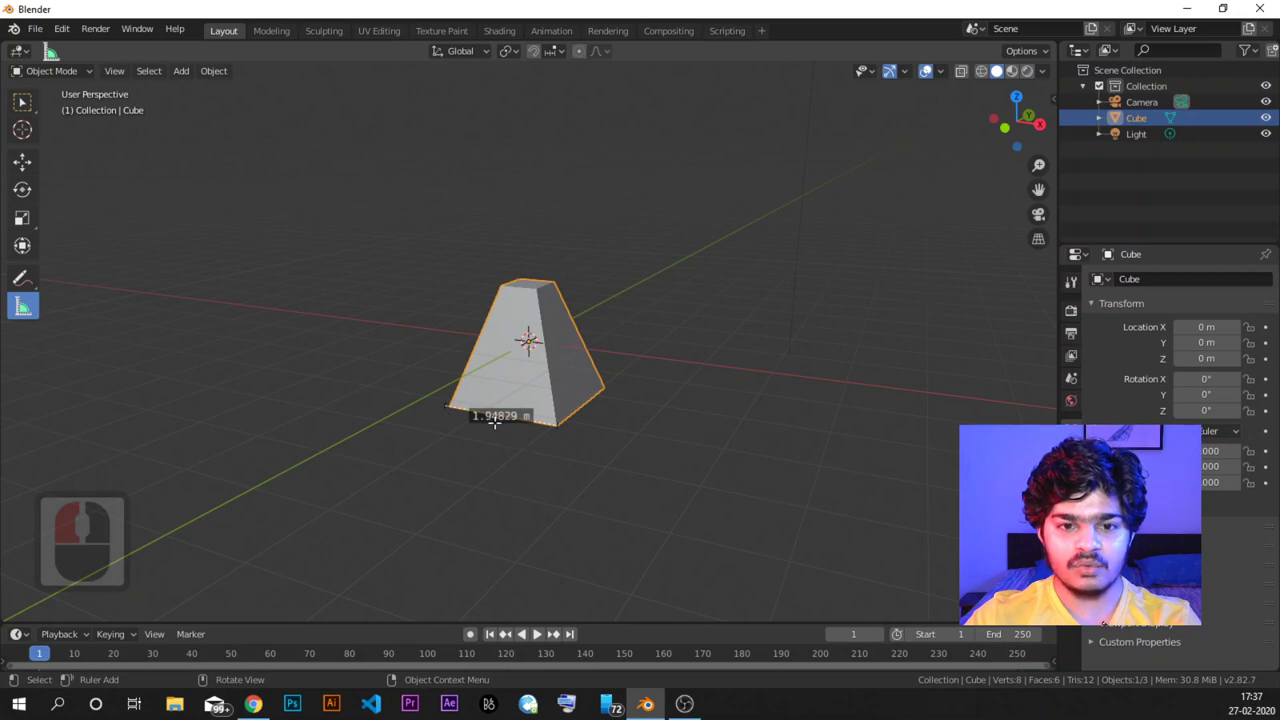
pyautogui.moveTo(494, 422); pyautogui.dragTo(569, 417, button='middle')
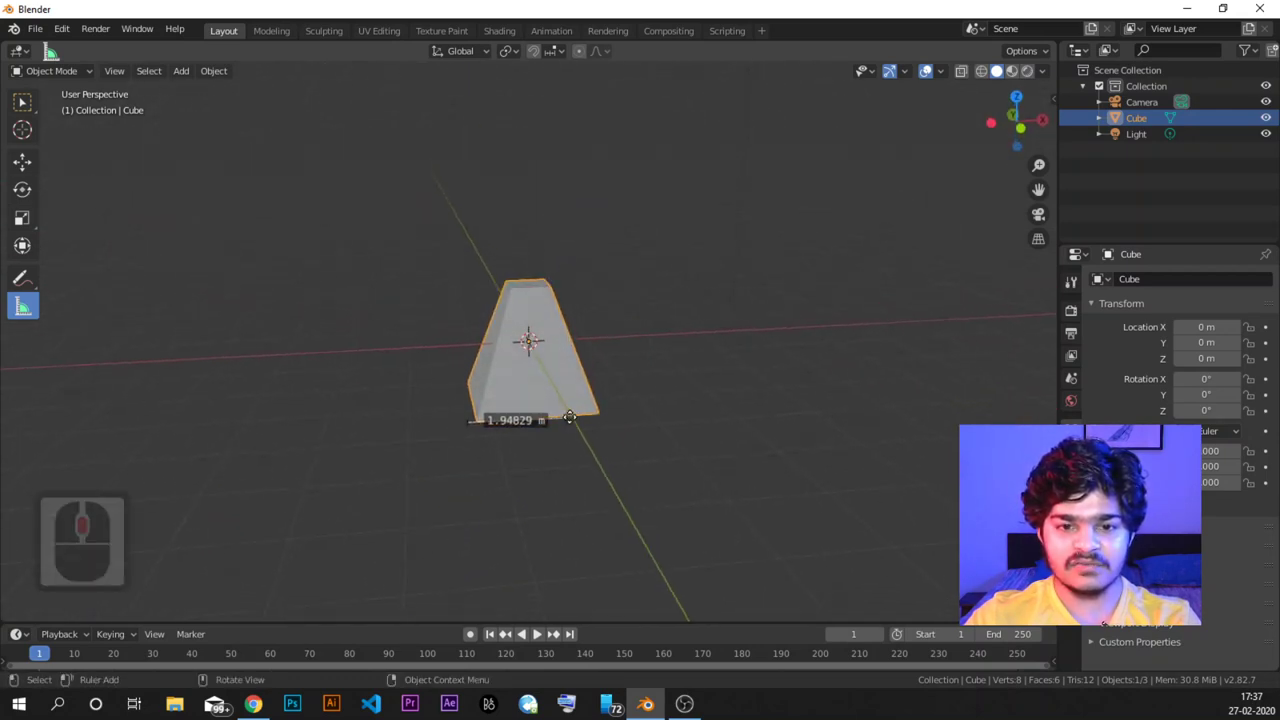
pyautogui.moveTo(569, 417); pyautogui.dragTo(593, 413)
pyautogui.moveTo(593, 413); pyautogui.dragTo(590, 412, button='middle')
pyautogui.moveTo(466, 420); pyautogui.dragTo(469, 420)
pyautogui.moveTo(597, 420); pyautogui.dragTo(583, 422)
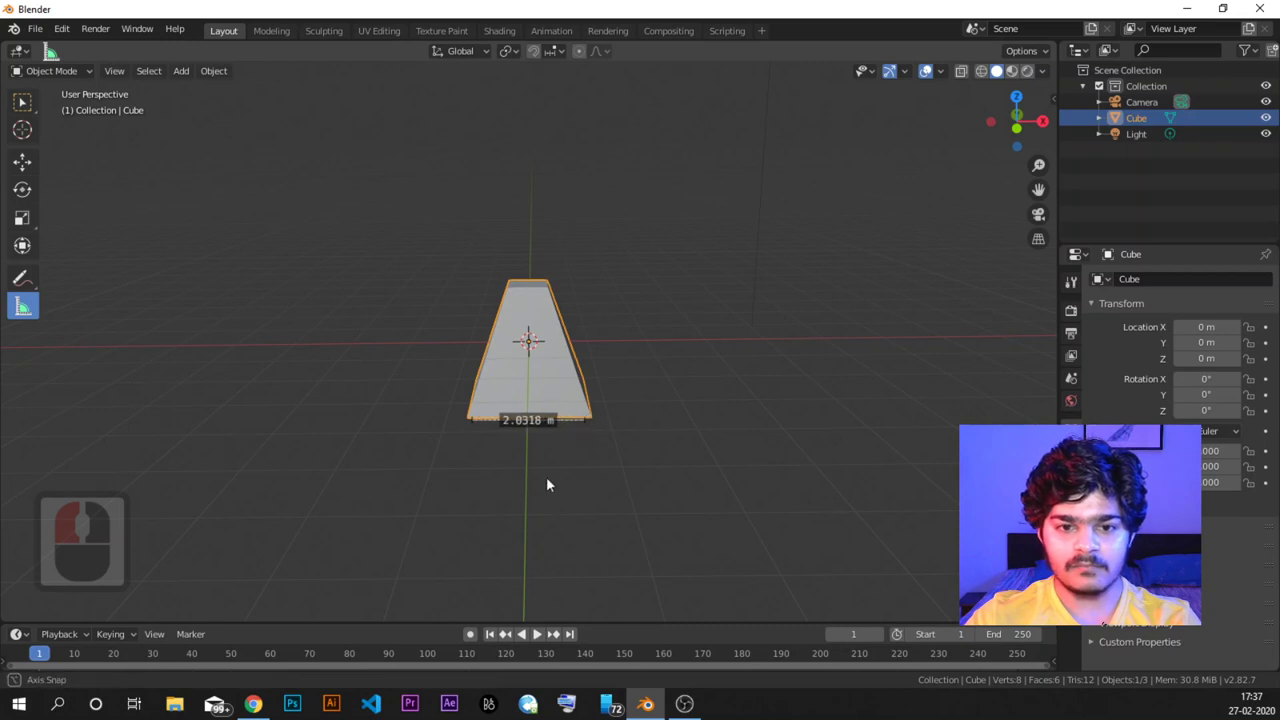
pyautogui.moveTo(546, 484); pyautogui.dragTo(353, 433, button='middle')
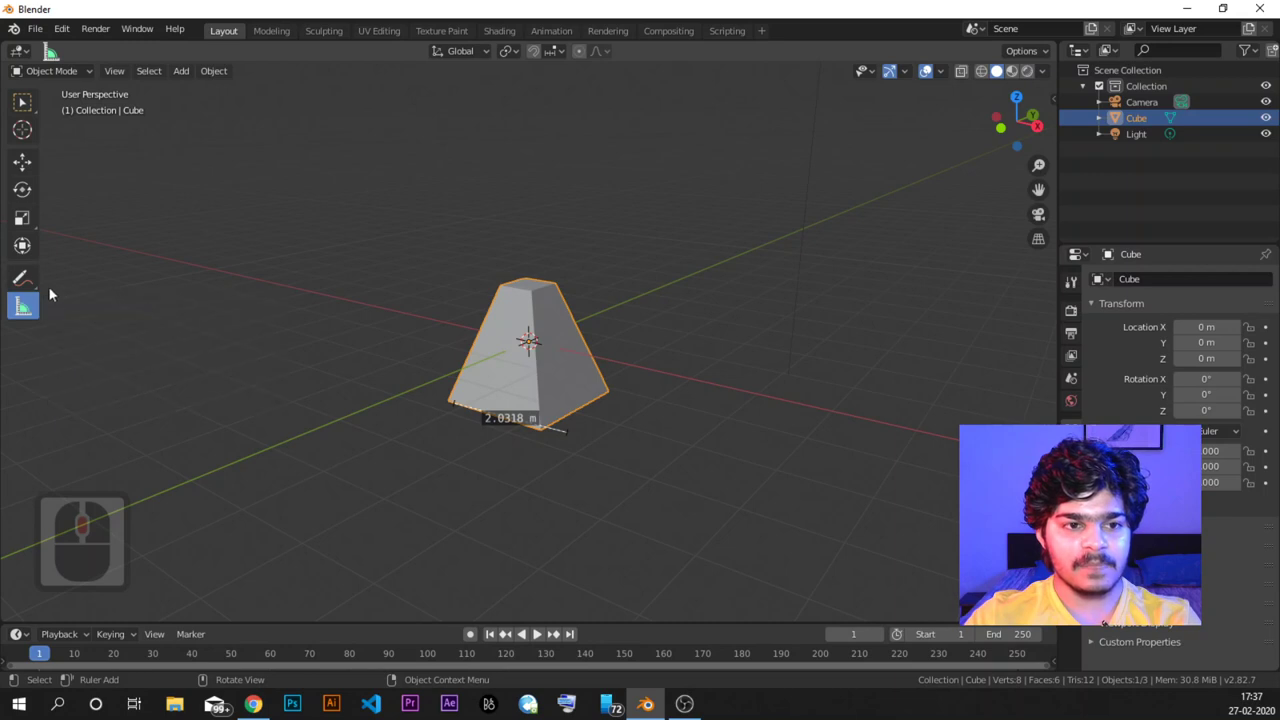
# Return to Select Box and put the cube into Edit Mode.
pyautogui.click(22, 102)
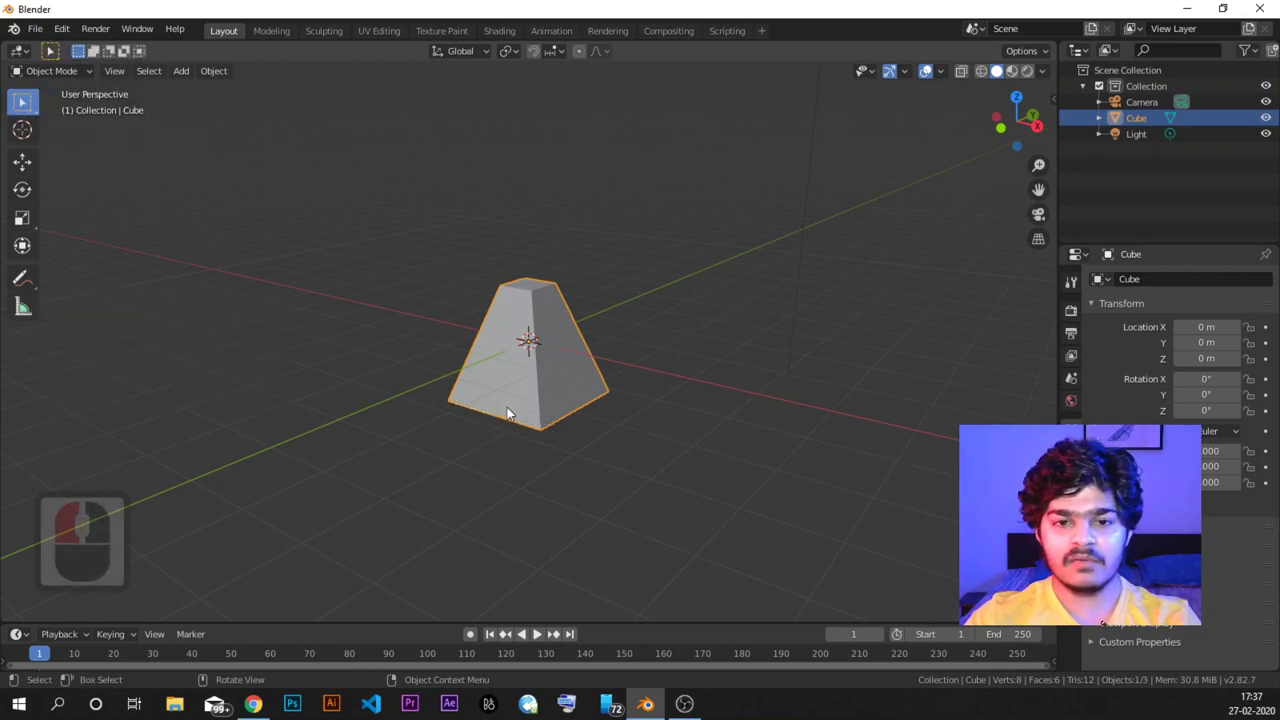
pyautogui.moveTo(507, 410); pyautogui.dragTo(213, 270, button='middle')
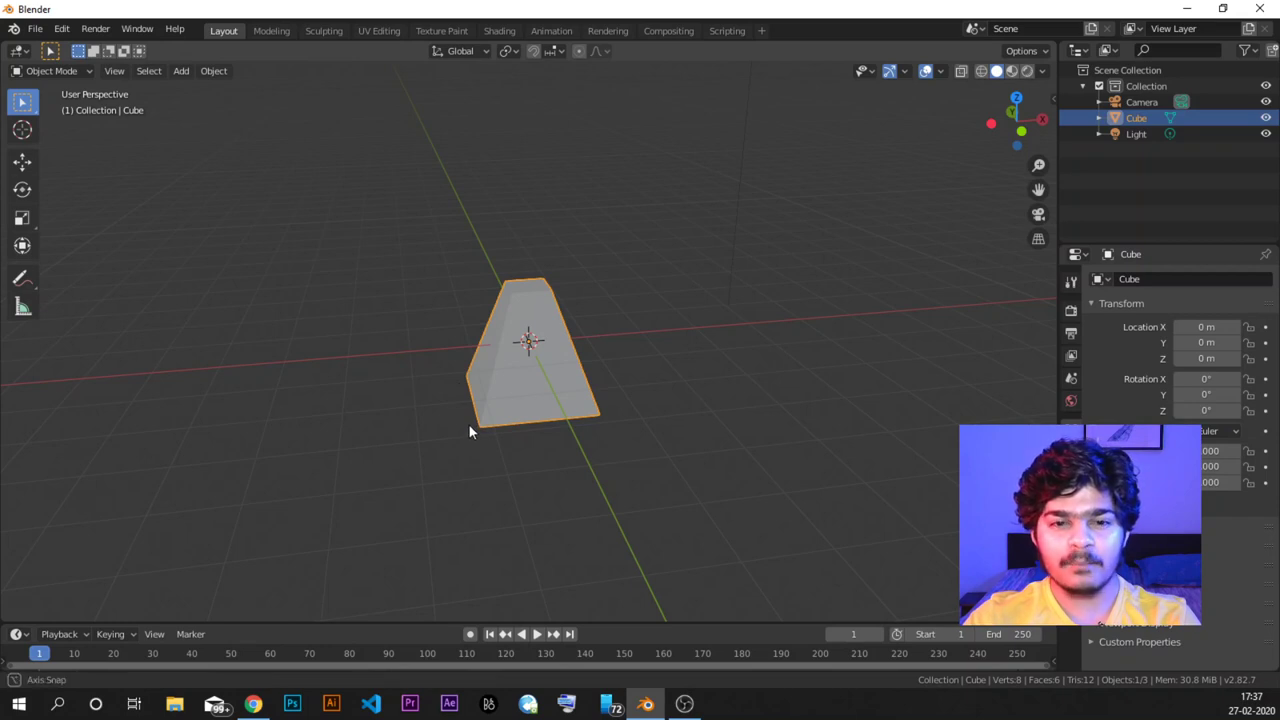
pyautogui.moveTo(469, 425); pyautogui.dragTo(460, 398, button='middle')
pyautogui.press('Tab')
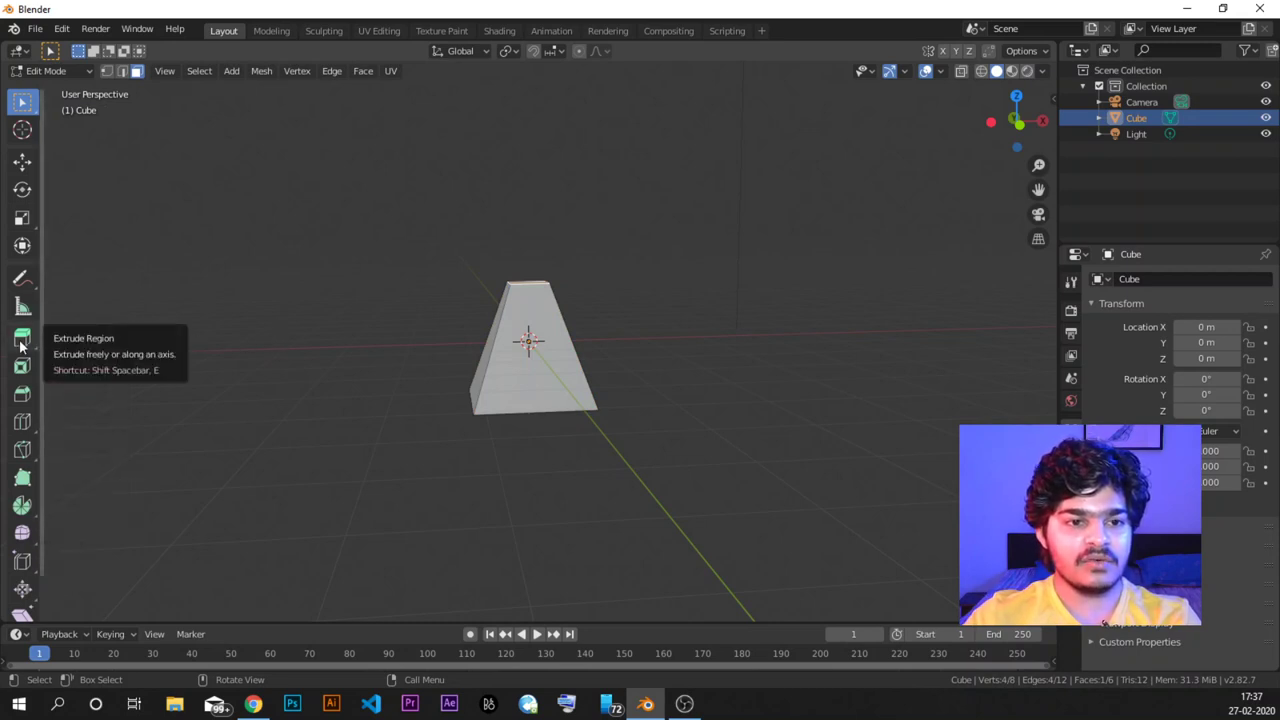
# Look down on the cube and leave only its top face selected.
pyautogui.moveTo(374, 311); pyautogui.dragTo(338, 339, button='middle')
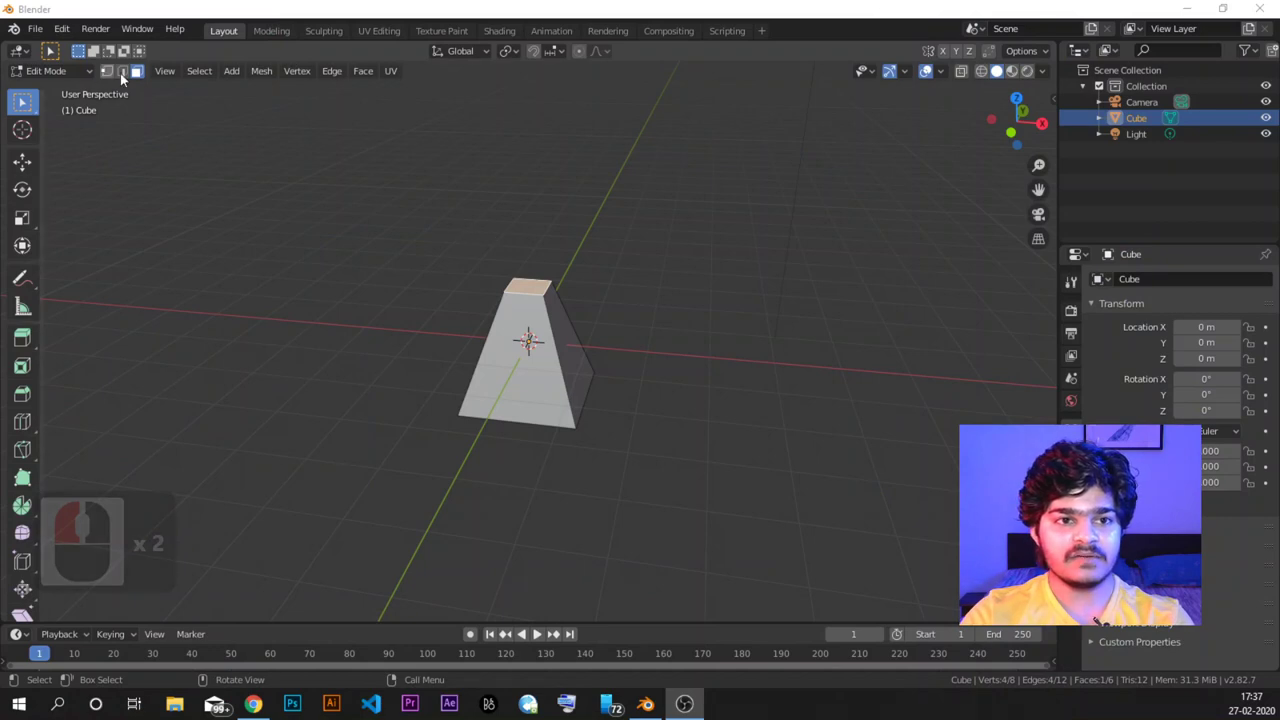
pyautogui.moveTo(666, 294); pyautogui.dragTo(517, 266, button='middle')
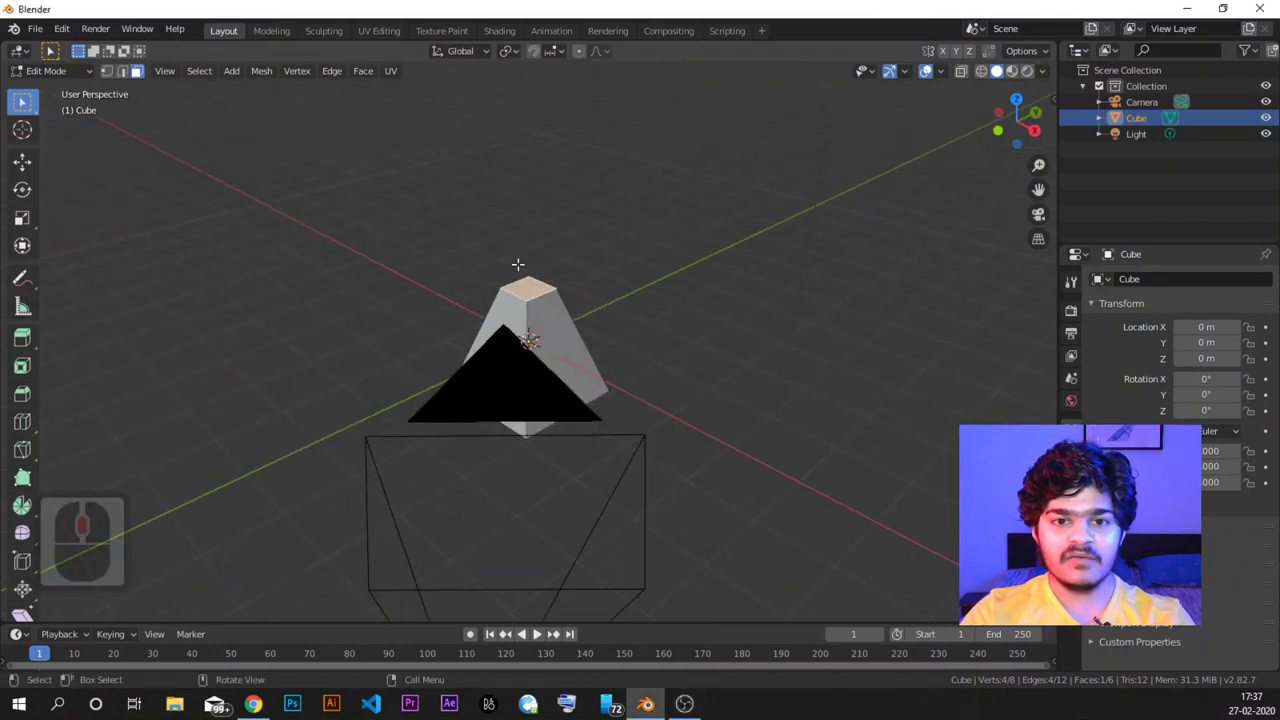
pyautogui.keyDown('shift'); pyautogui.click(574, 314); pyautogui.keyUp('shift')
pyautogui.click(537, 287)
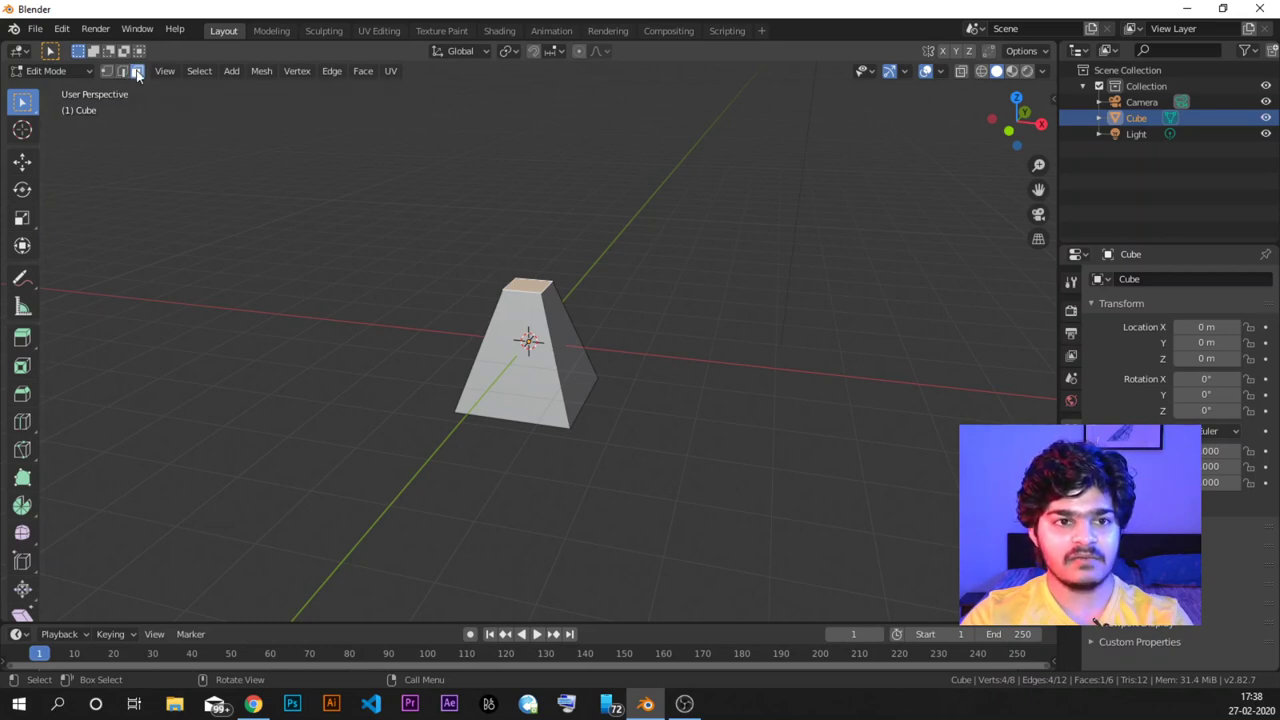
pyautogui.click(545, 242)
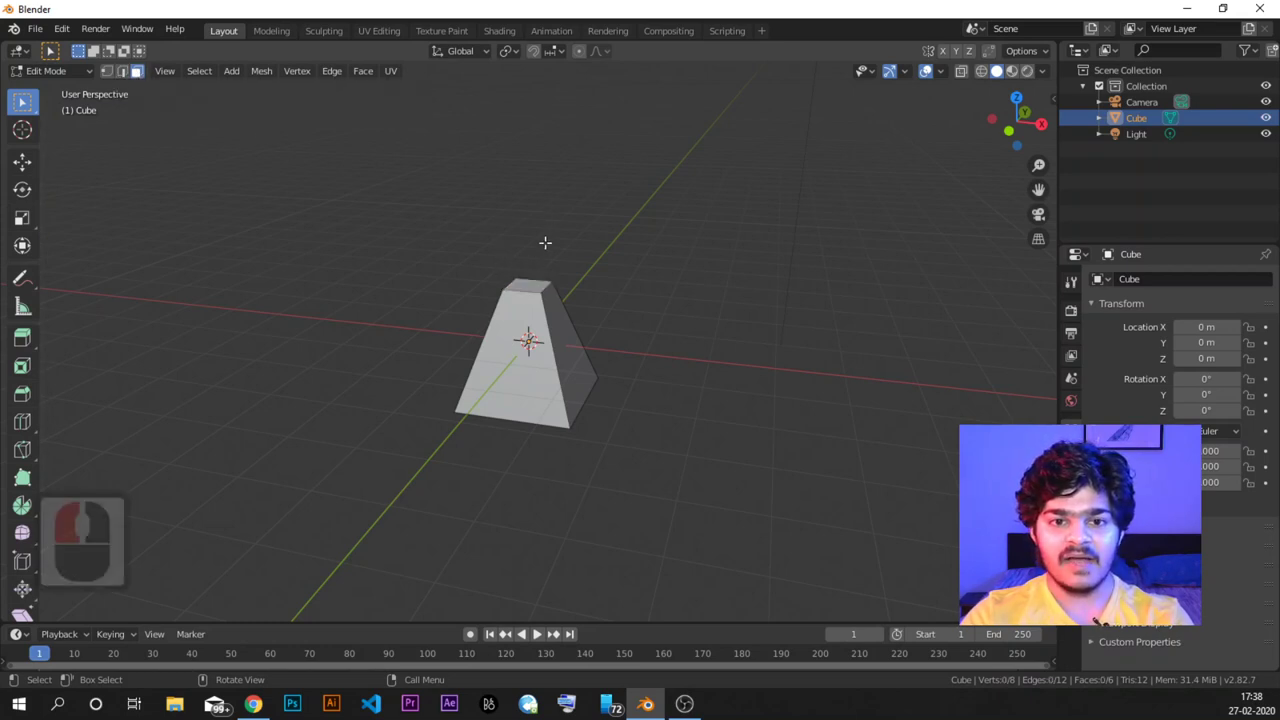
pyautogui.click(533, 276)
pyautogui.moveTo(534, 234); pyautogui.dragTo(129, 209, button='middle')
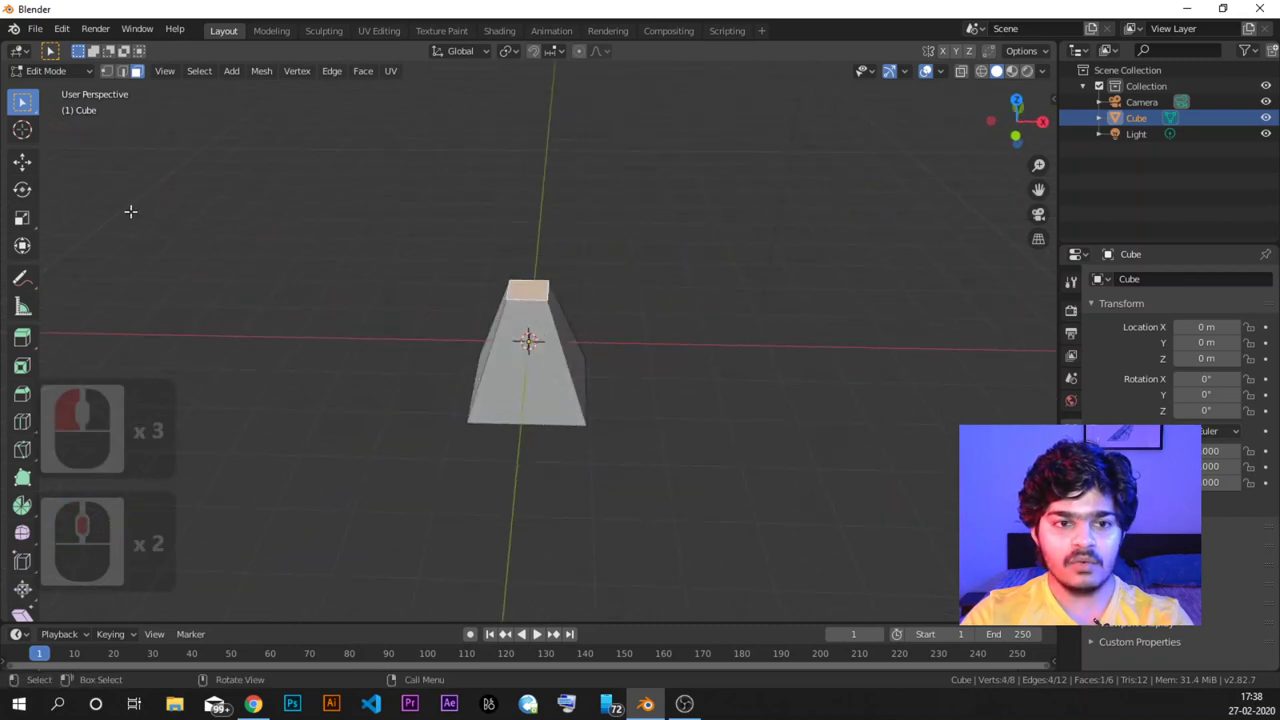
# Try Extrude Region on the top face, undo it, then extrude again at zero height.
pyautogui.click(22, 341)
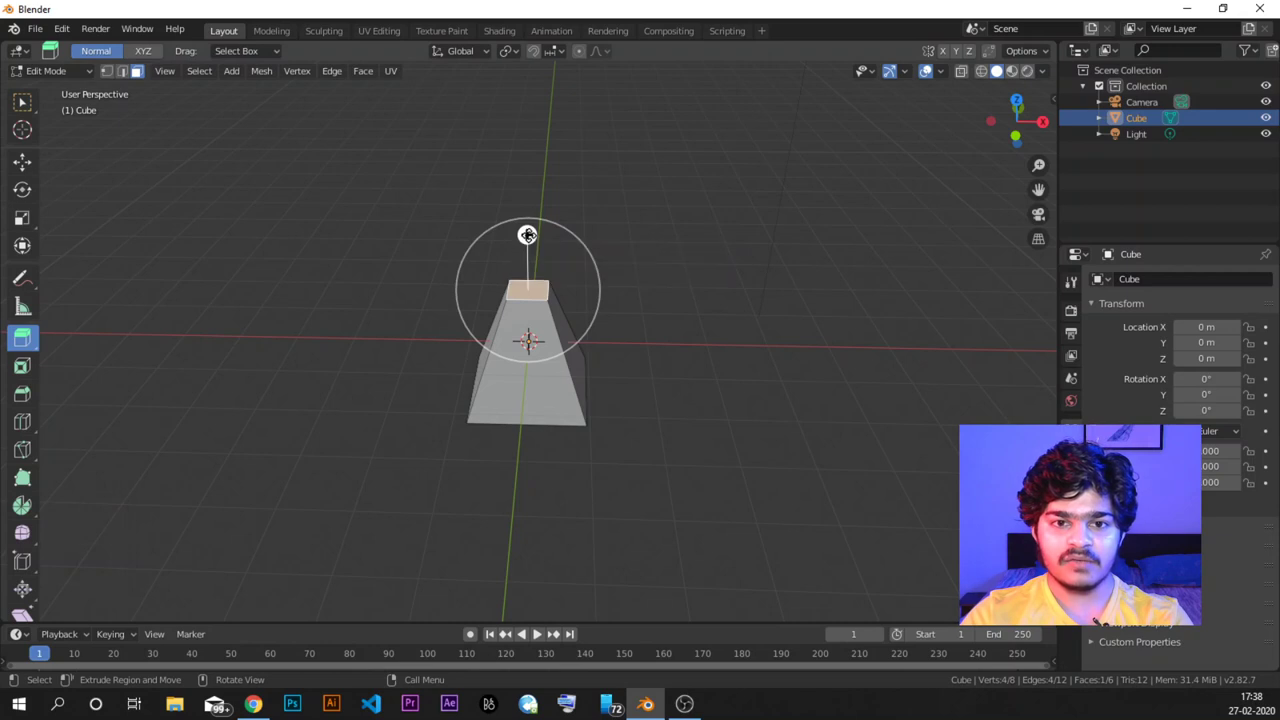
pyautogui.moveTo(528, 234); pyautogui.dragTo(538, 94)
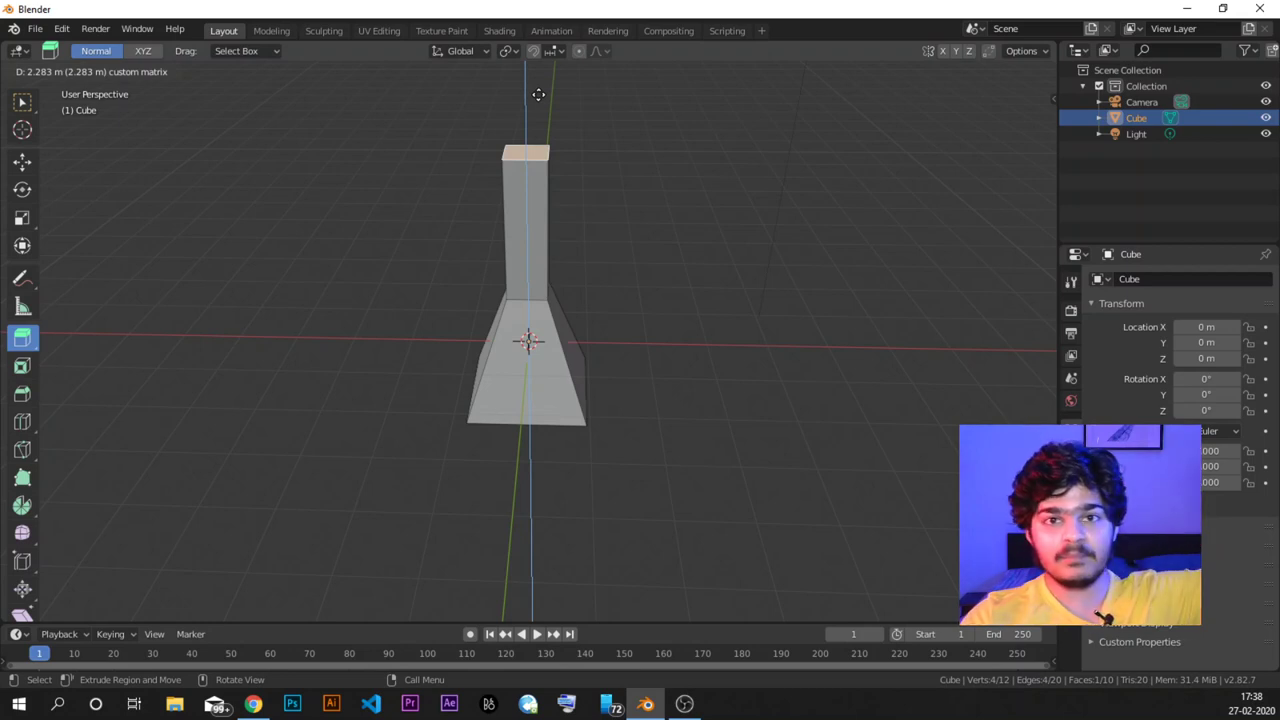
pyautogui.moveTo(538, 94); pyautogui.dragTo(540, 135)
pyautogui.hotkey('ctrl', 'z')
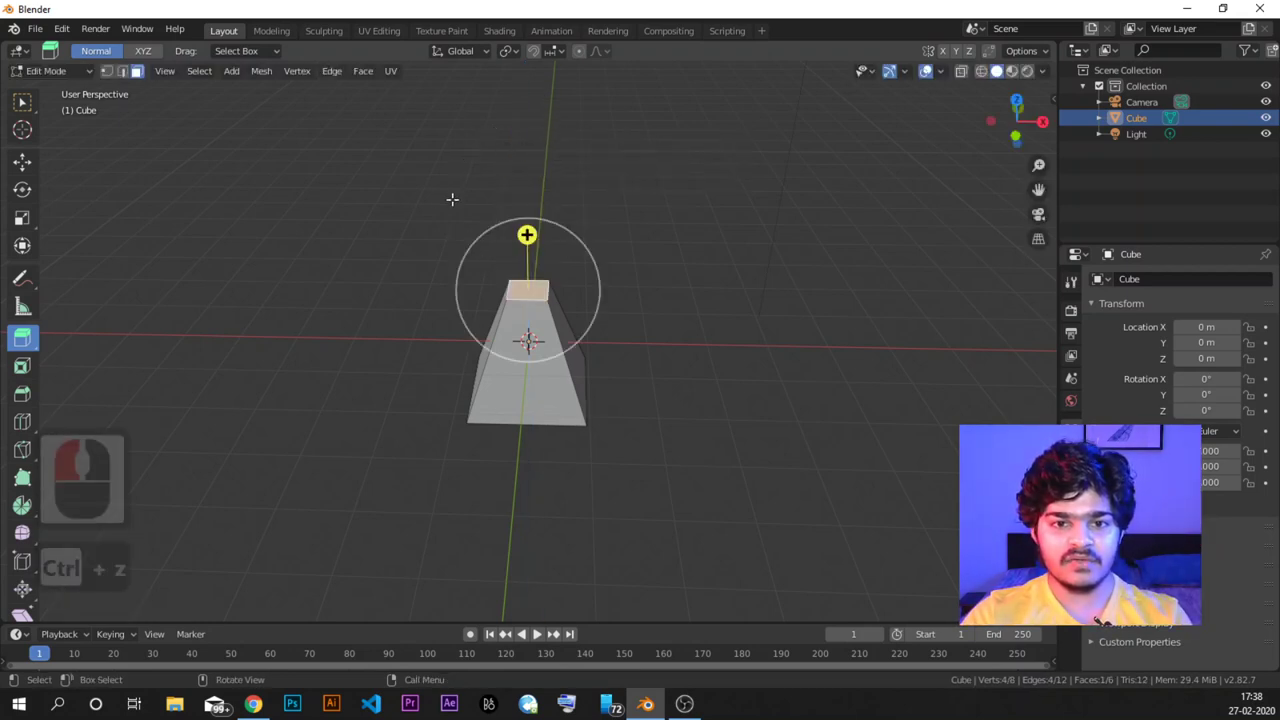
pyautogui.click(22, 102)
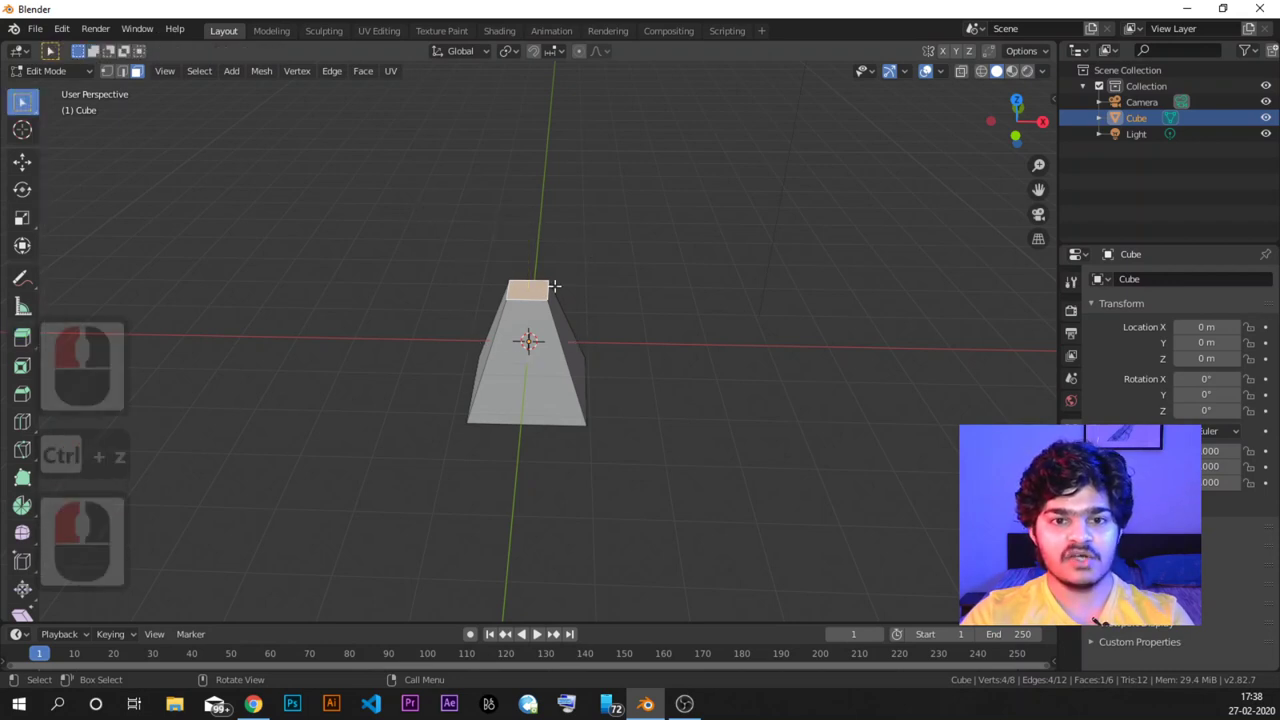
pyautogui.press('e')
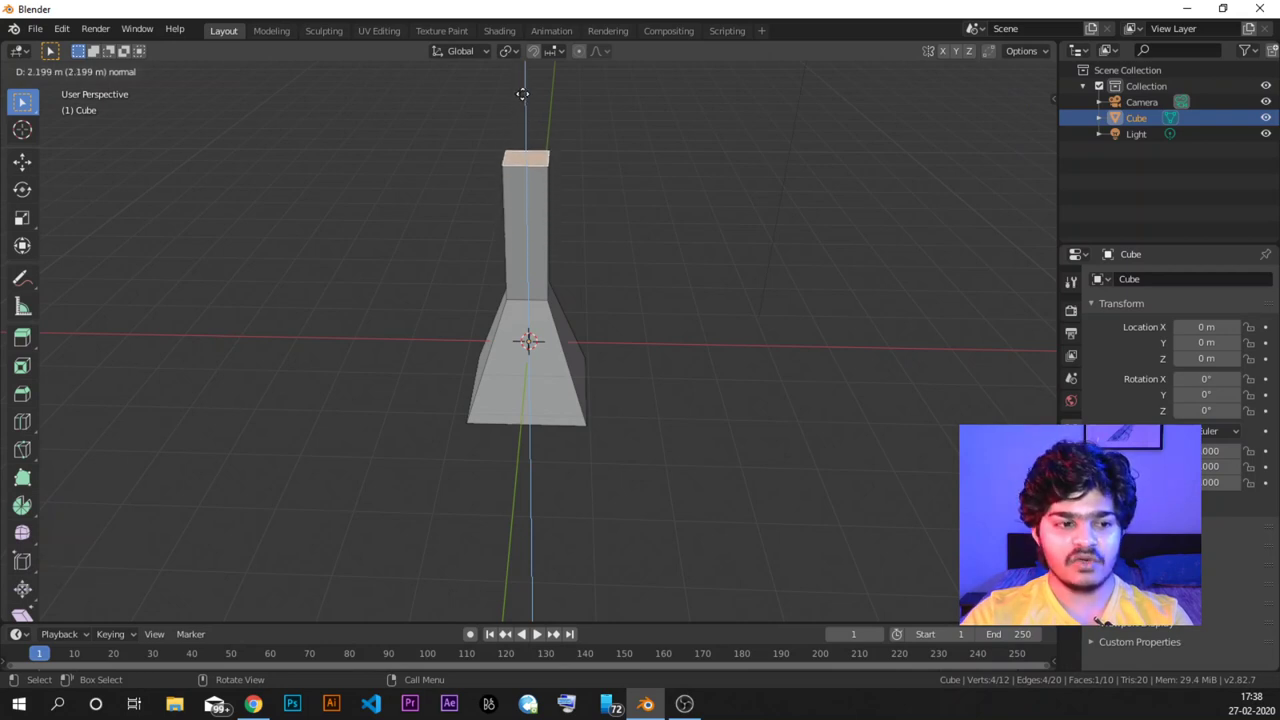
pyautogui.rightClick(522, 125)
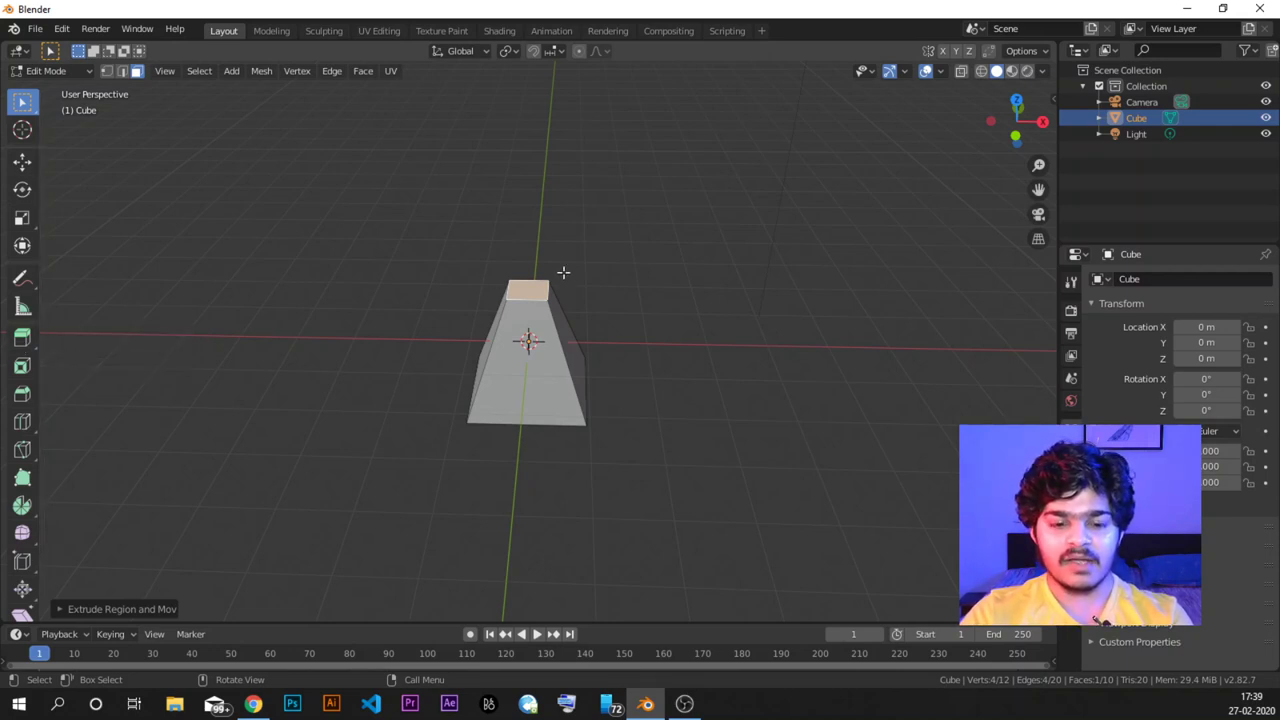
# Extrude the top face again, trying X, Y and free movement, then cancel the move.
pyautogui.press('e')
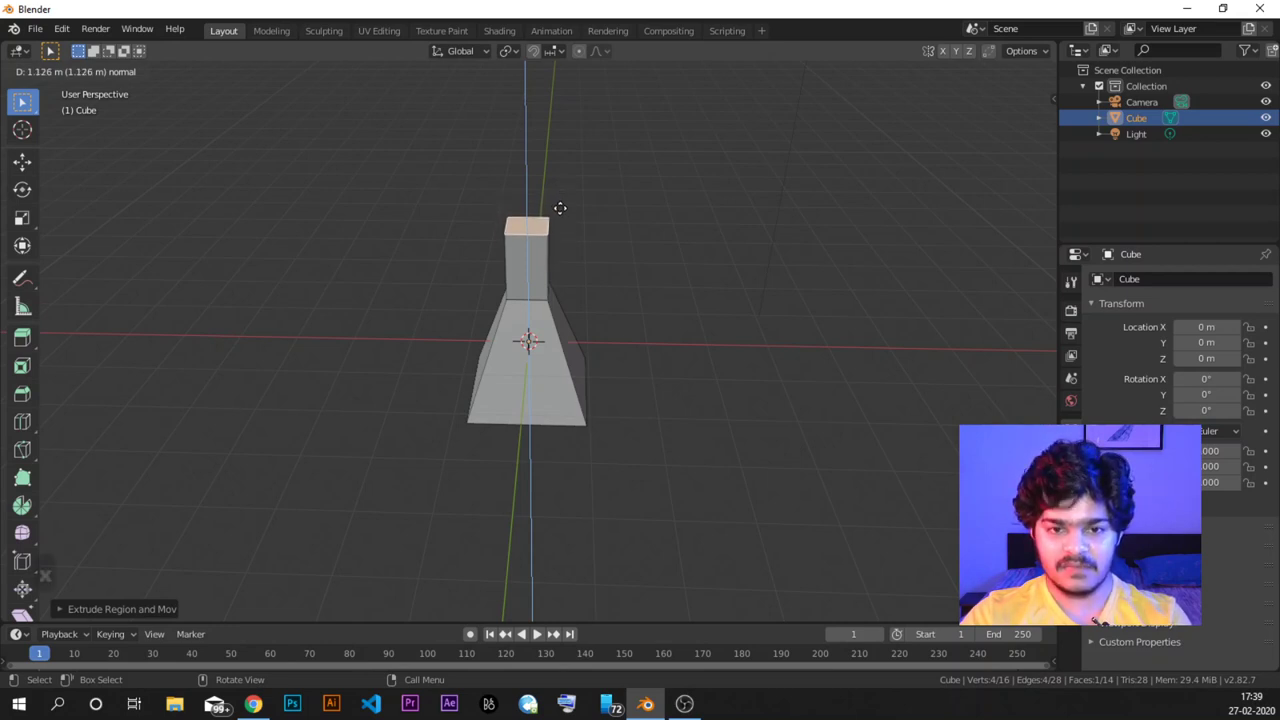
pyautogui.press('x')
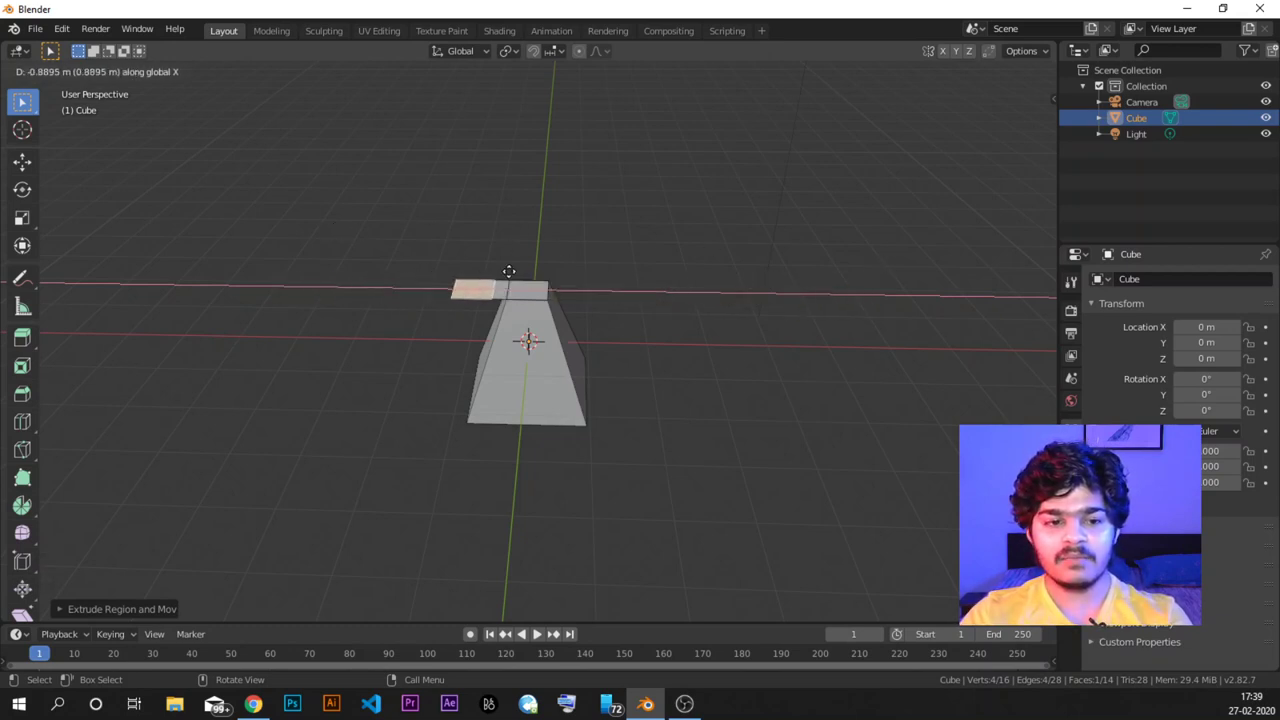
pyautogui.press('y')
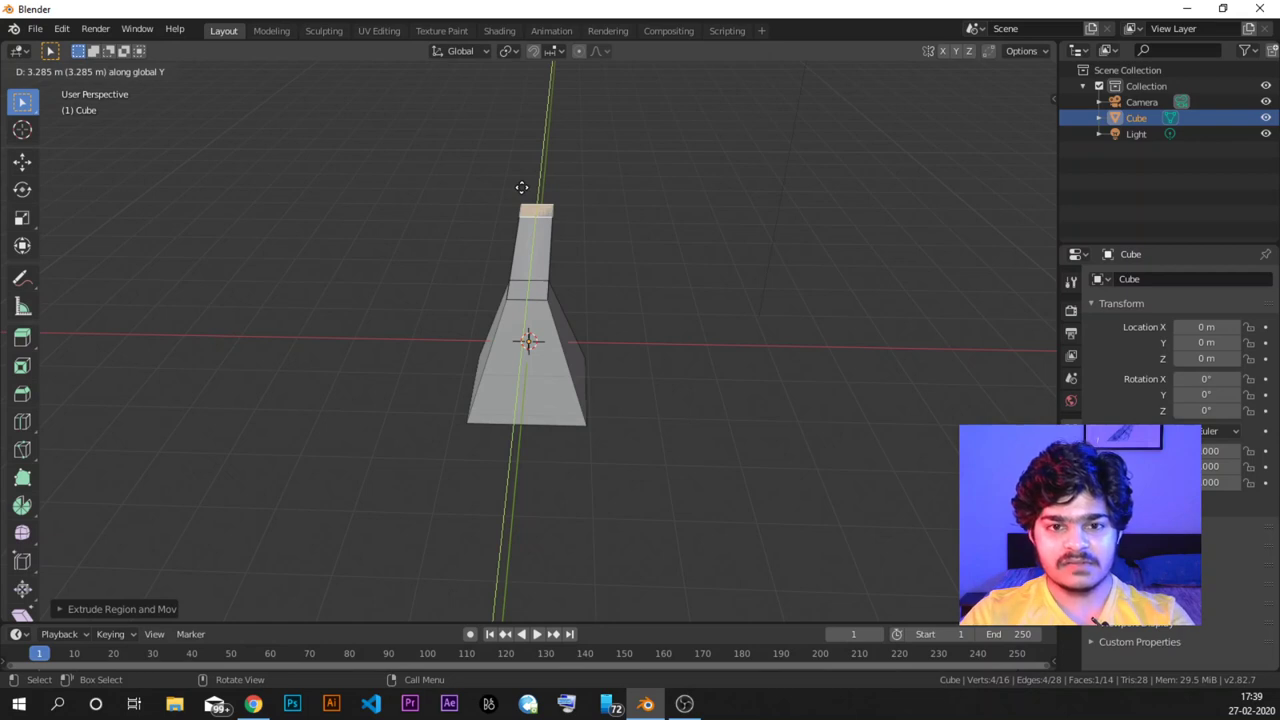
pyautogui.press('y')
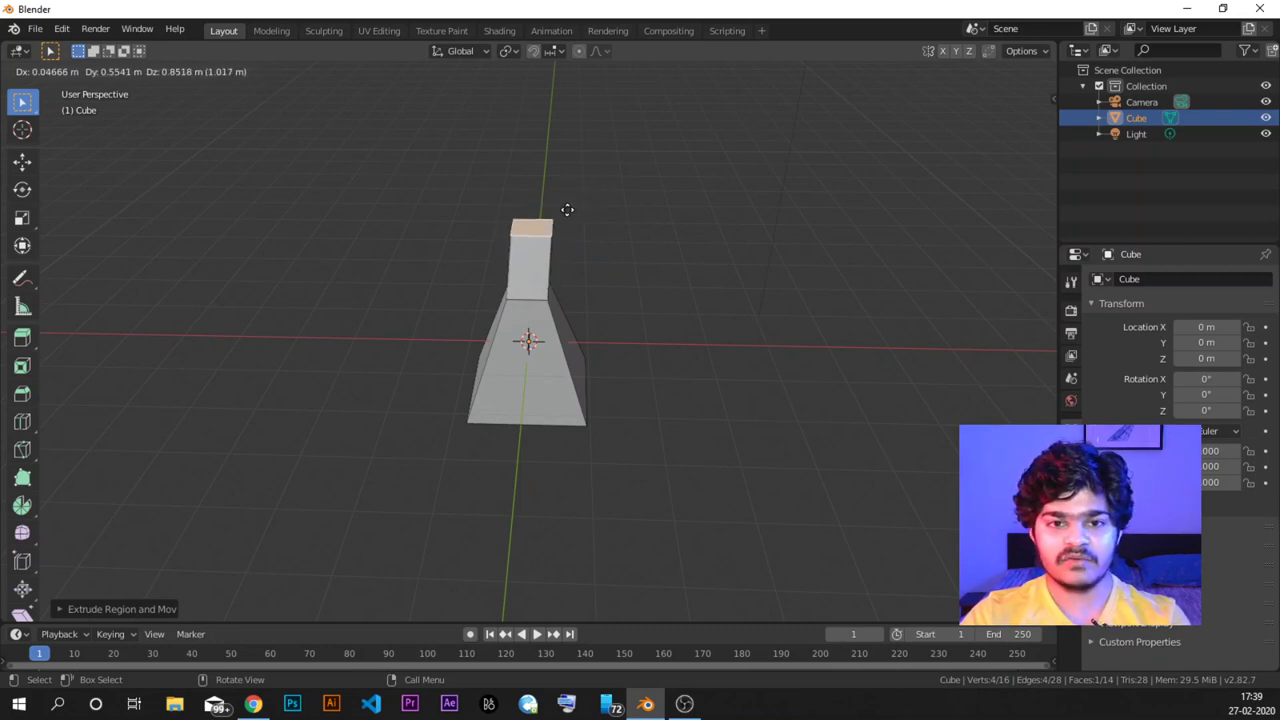
pyautogui.press('Escape')
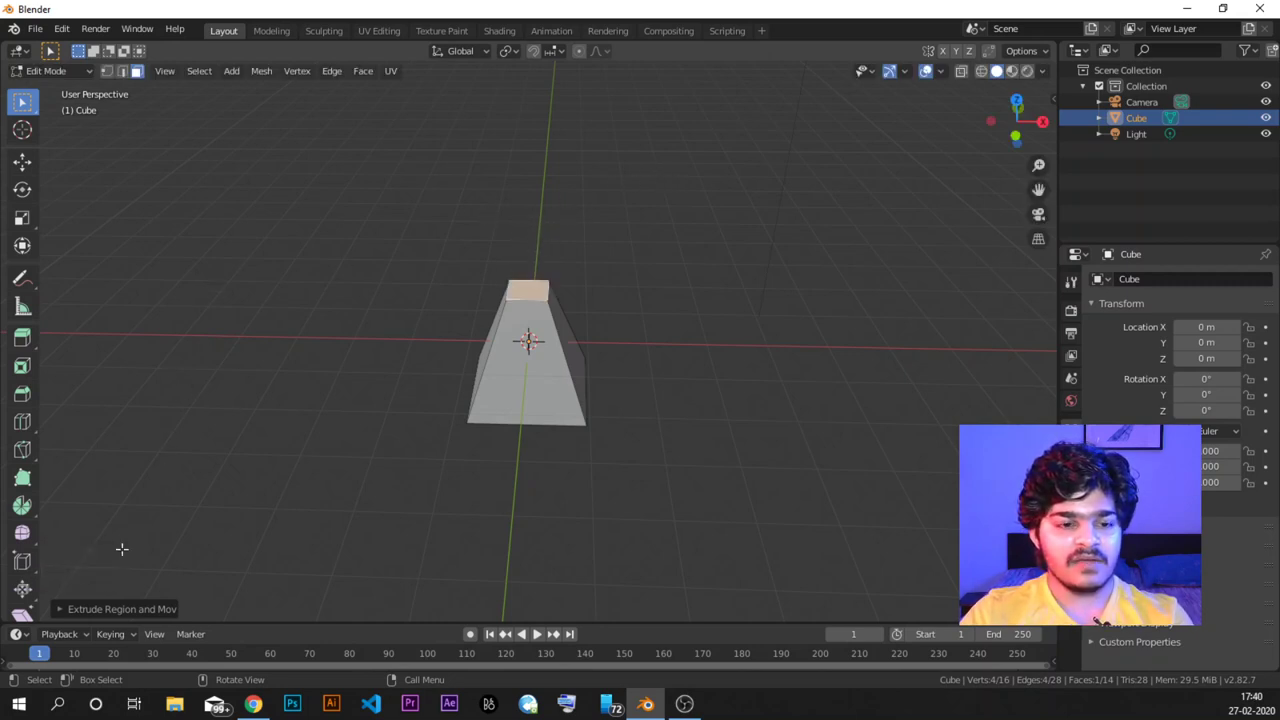
pyautogui.press('e')
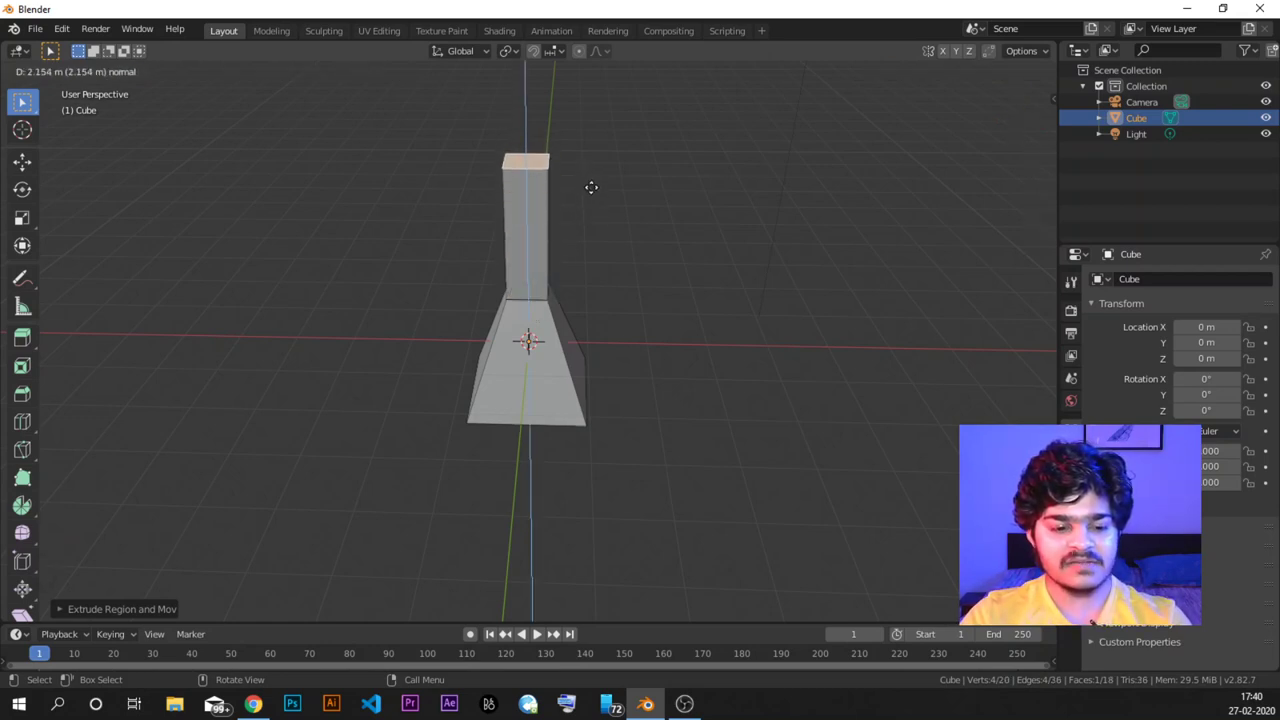
pyautogui.press('Escape')
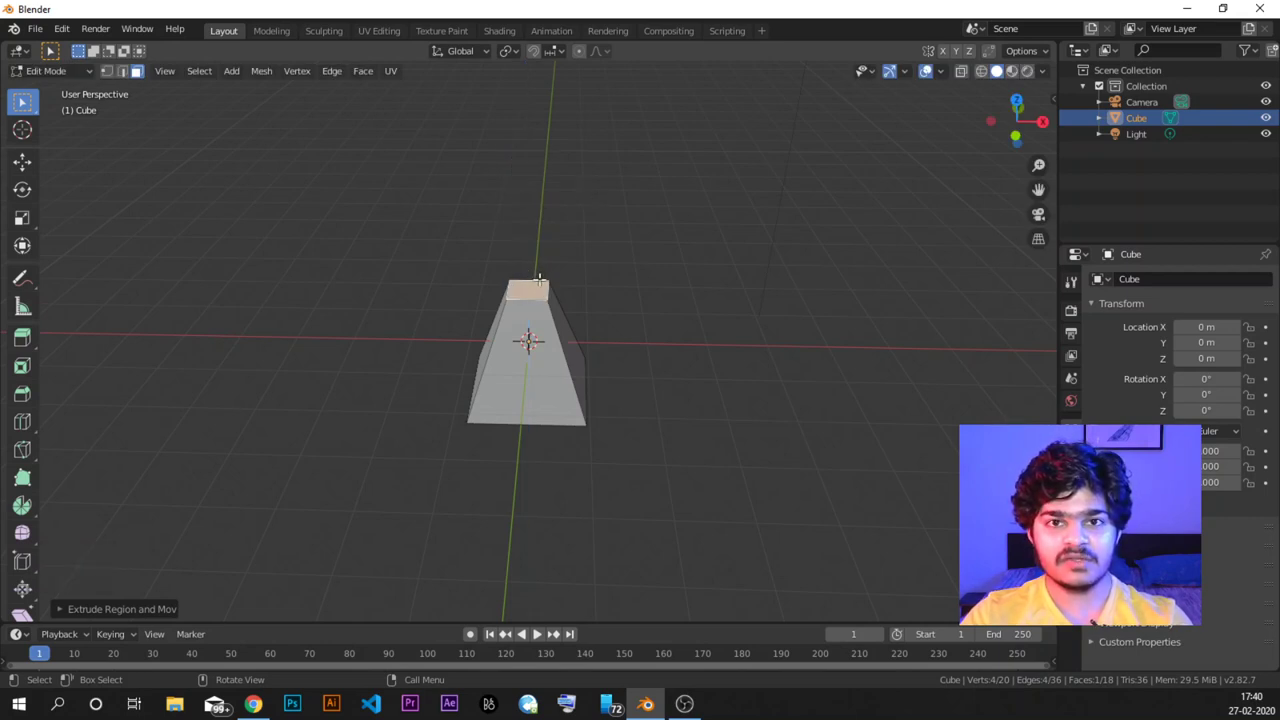
pyautogui.press('e')
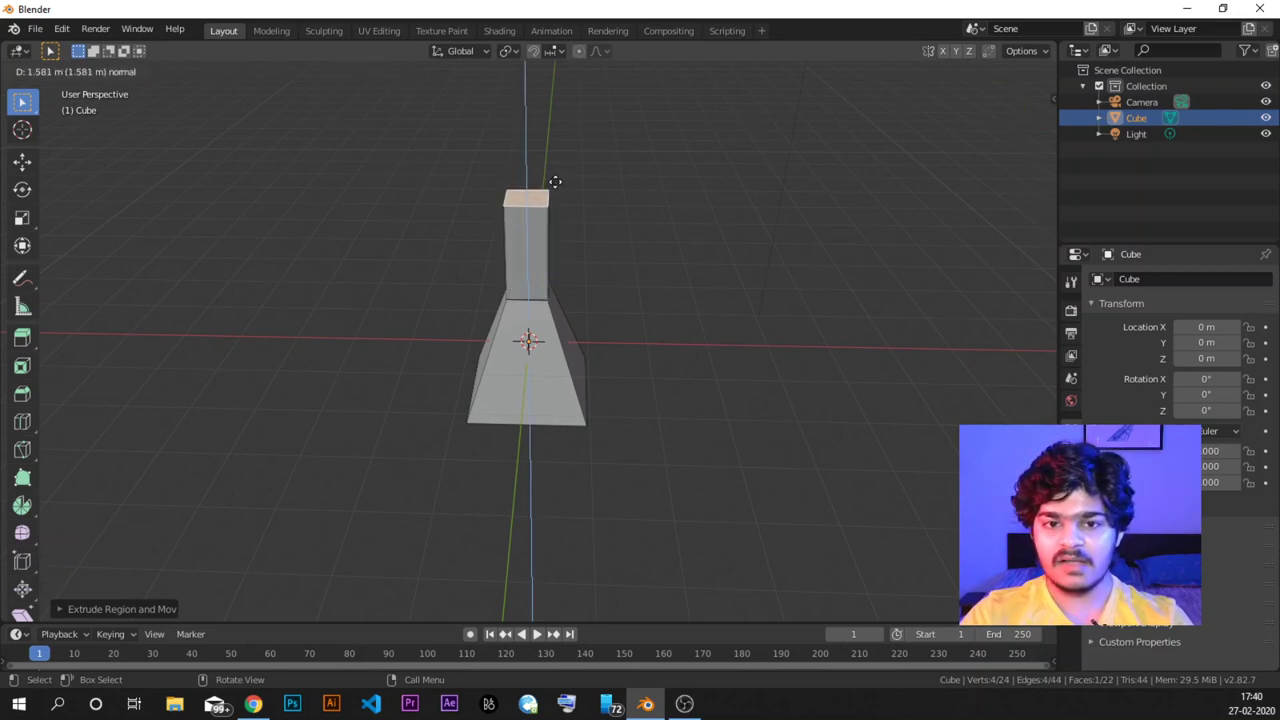
pyautogui.click(555, 181)
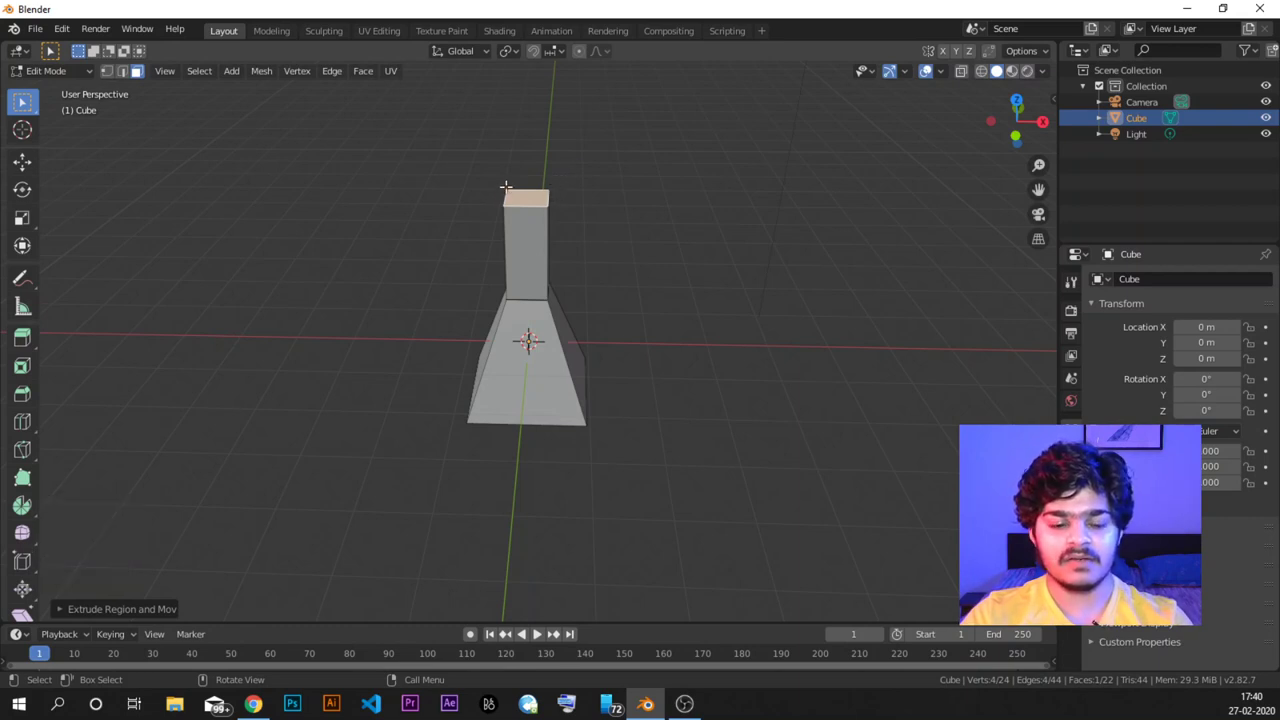
pyautogui.hotkey('ctrl', 'z')
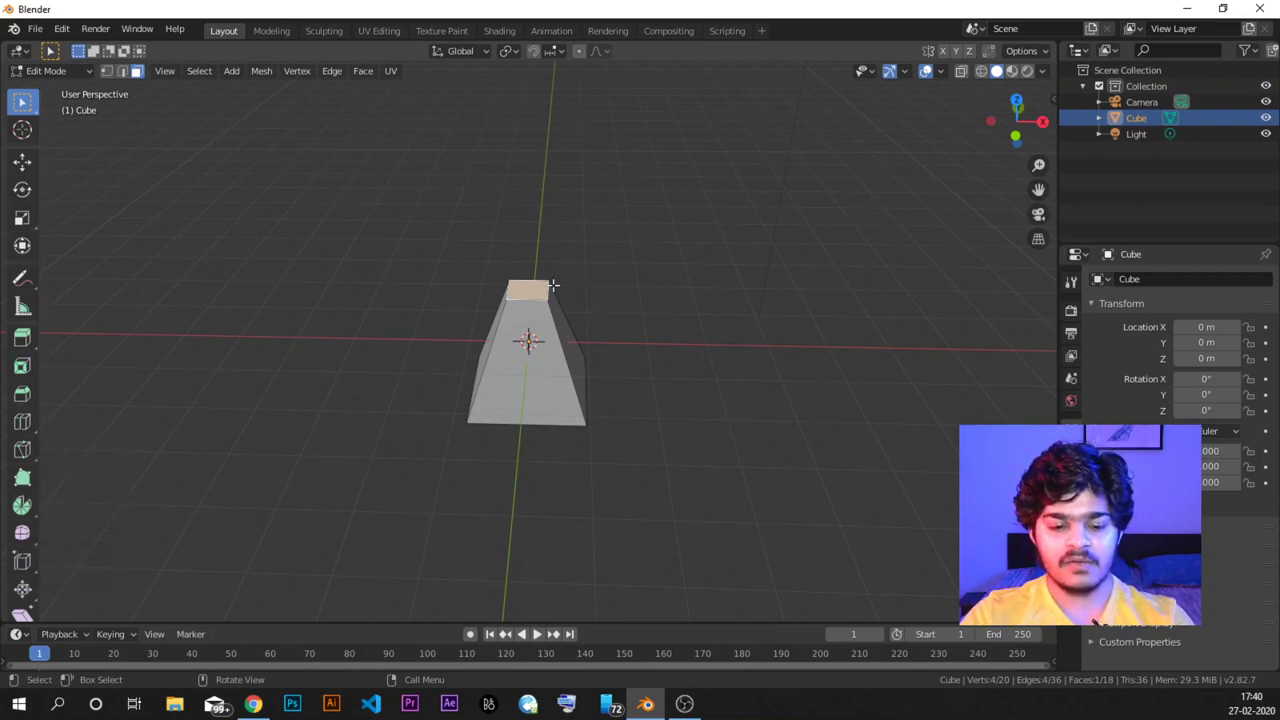
pyautogui.press('e')
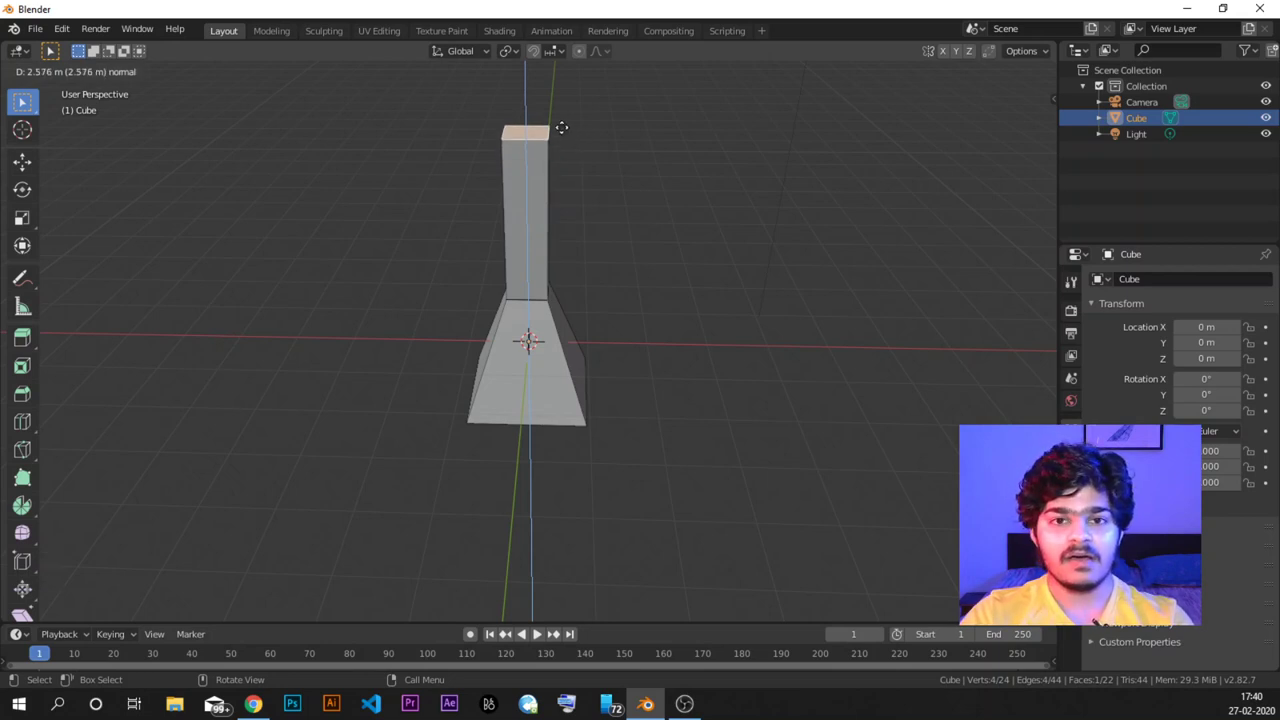
pyautogui.rightClick(562, 127)
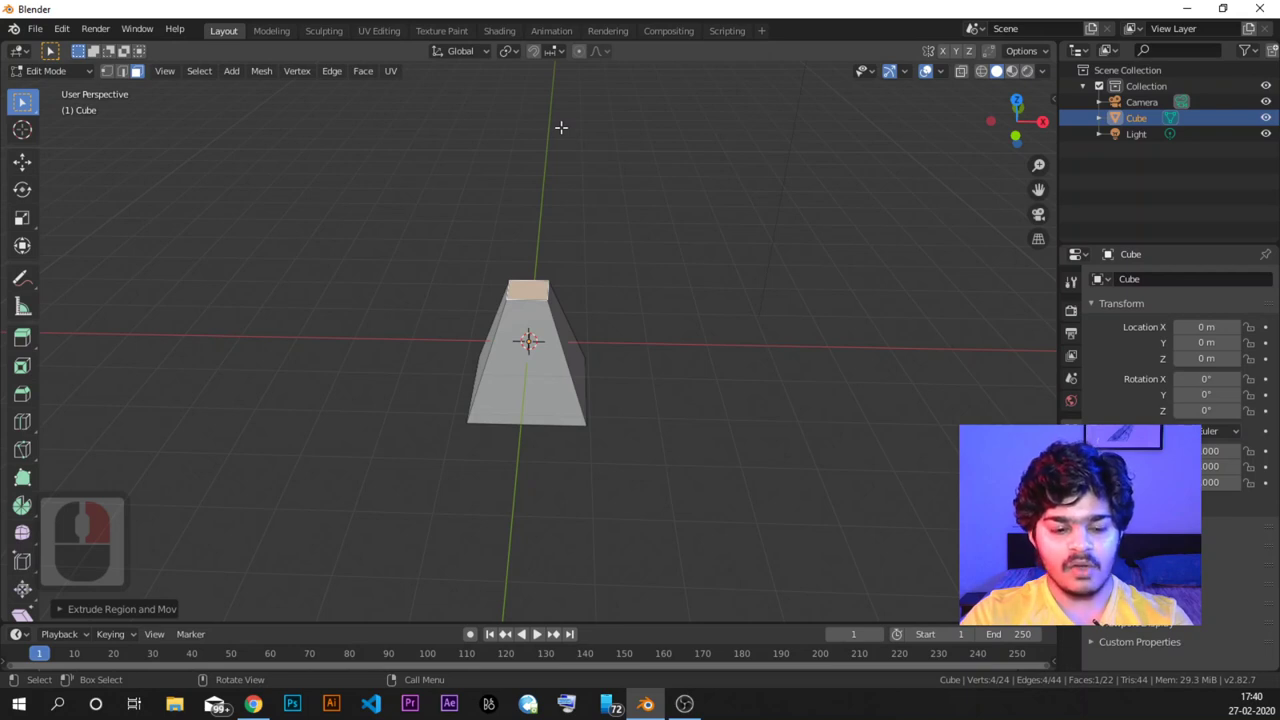
pyautogui.hotkey('ctrl', 'z')
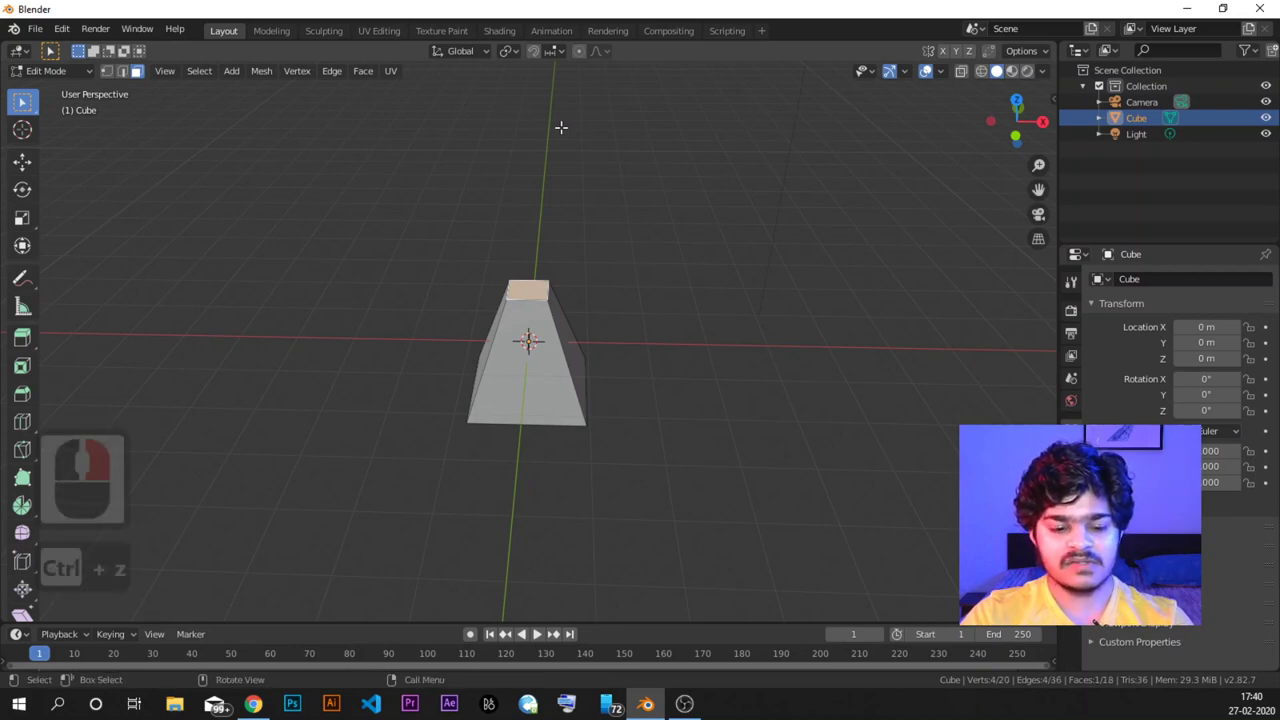
pyautogui.press('e')
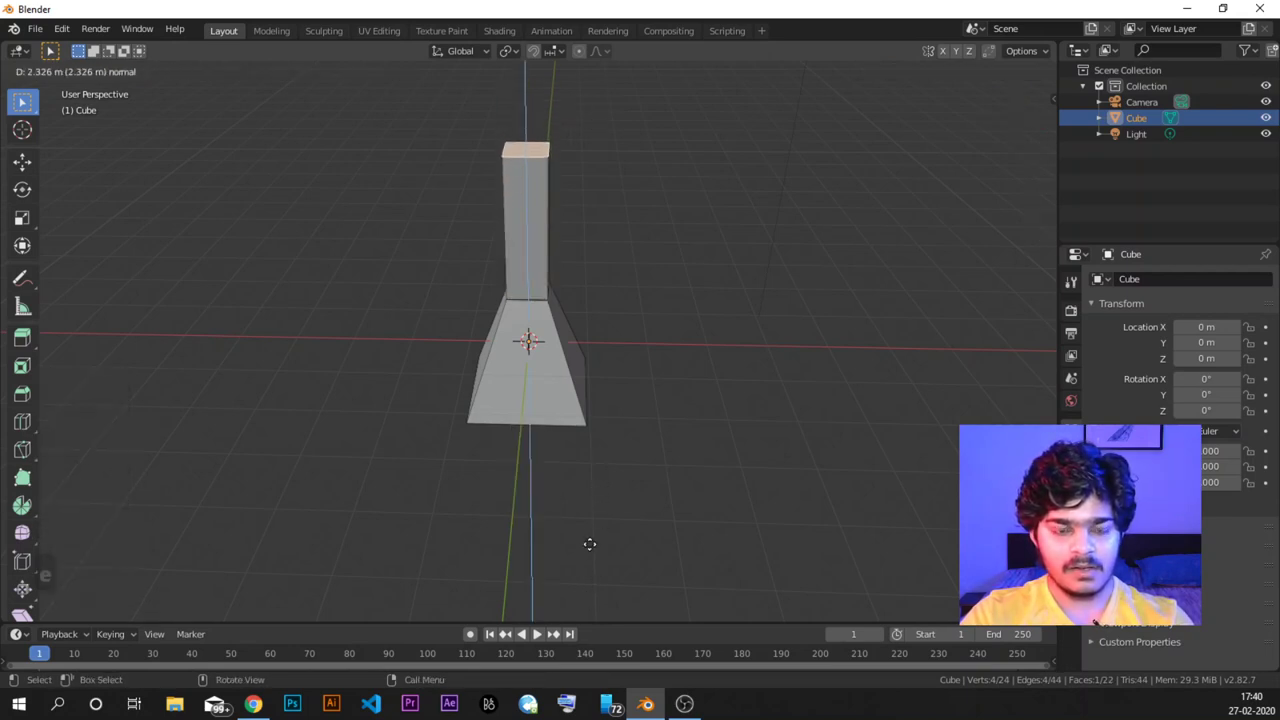
pyautogui.press('Escape')
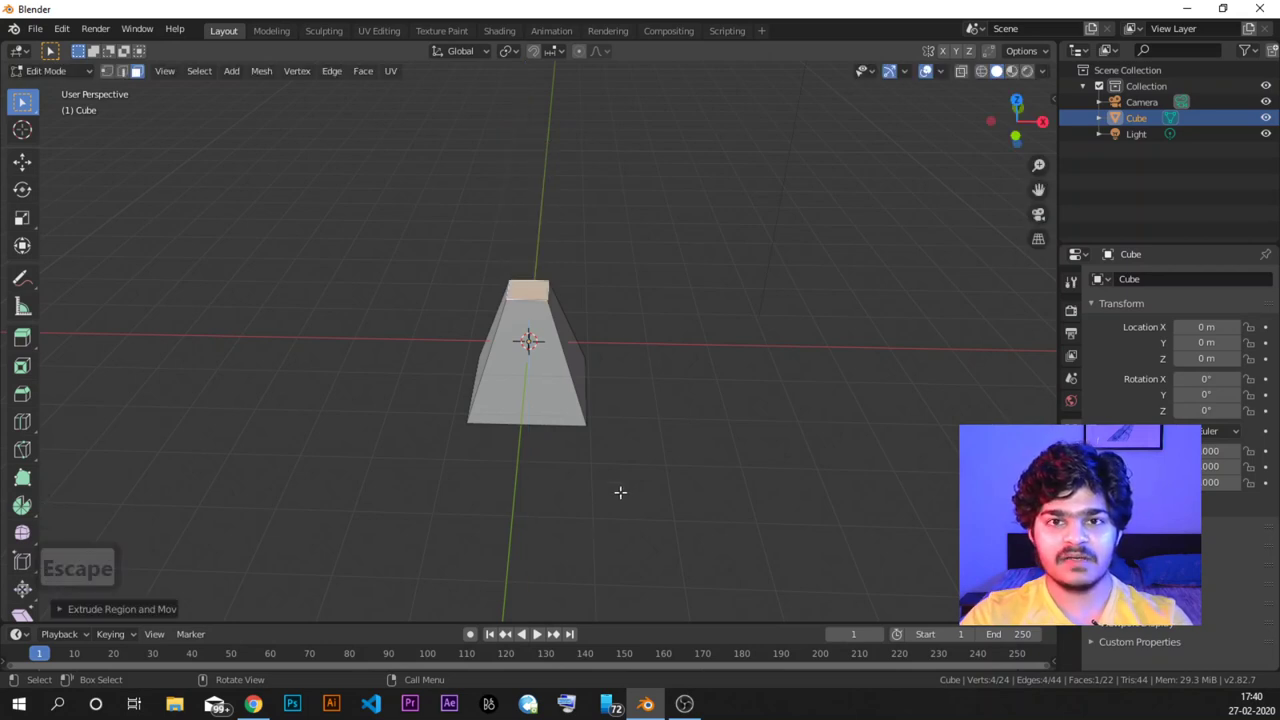
pyautogui.press('e')
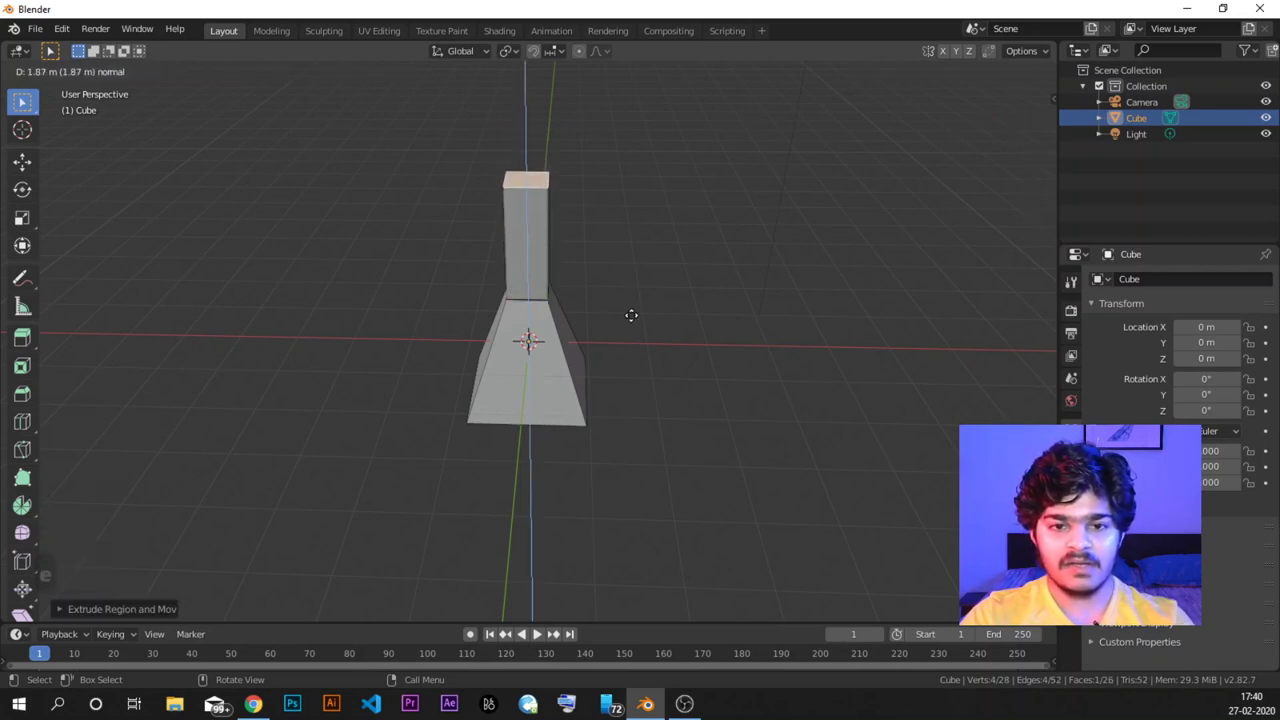
pyautogui.rightClick(585, 361)
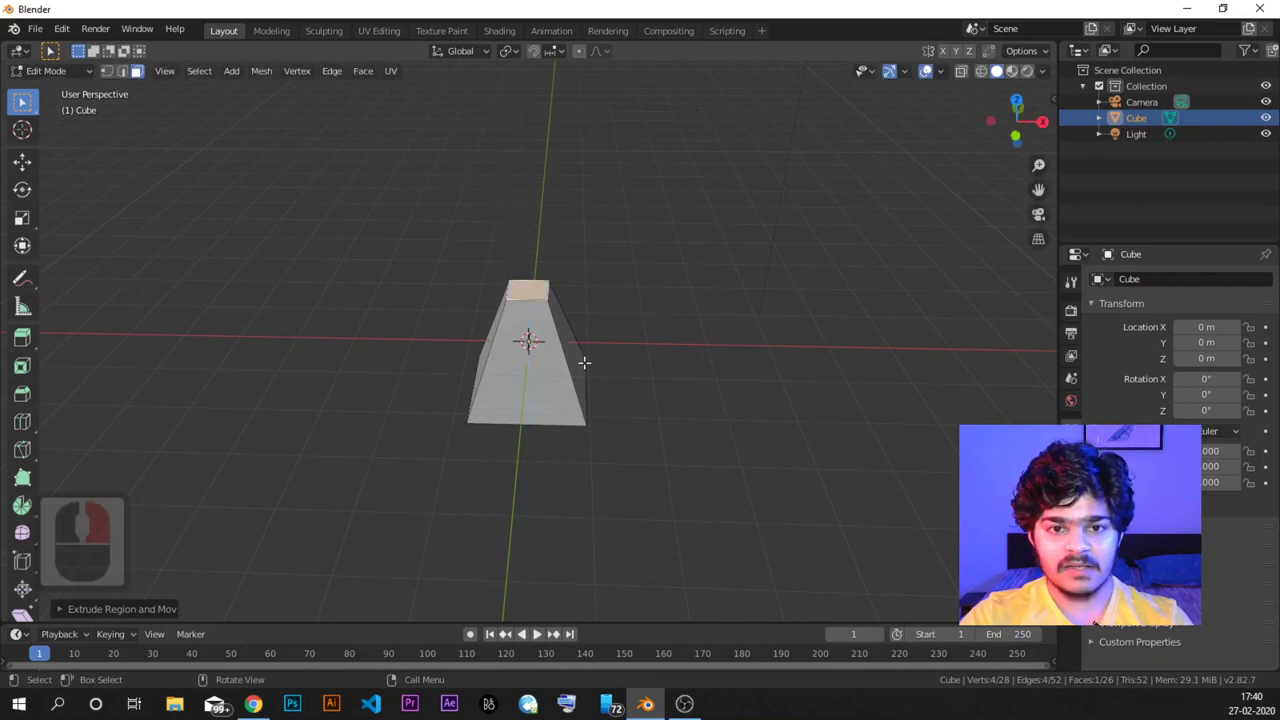
pyautogui.scroll(3, 515, 313)
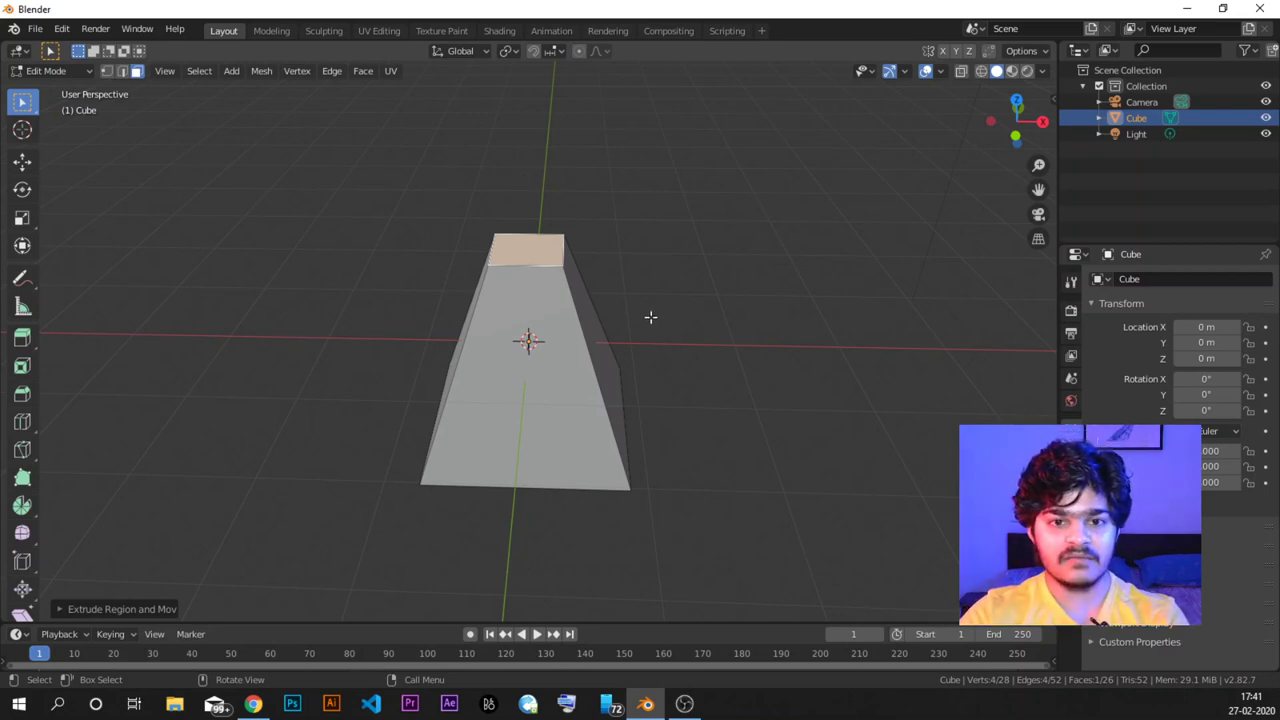
pyautogui.moveTo(650, 317); pyautogui.dragTo(600, 271, button='middle')
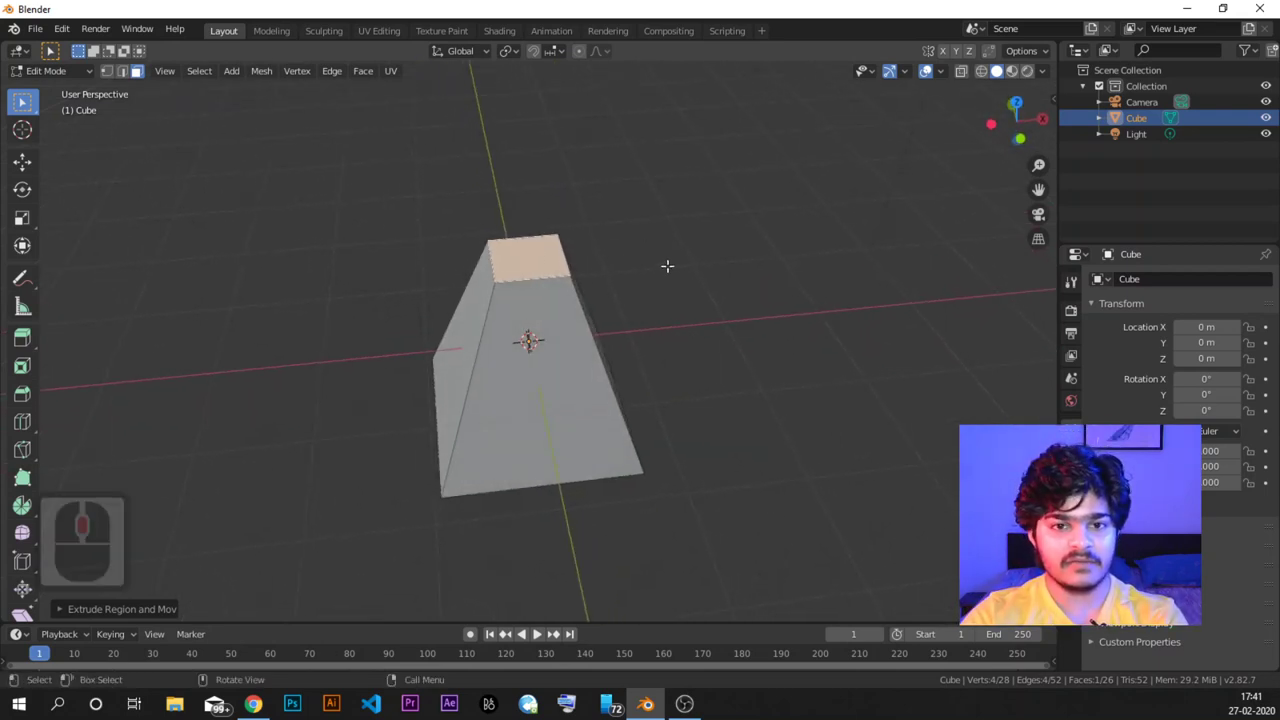
pyautogui.moveTo(400, 205); pyautogui.dragTo(646, 291)
pyautogui.click(648, 272)
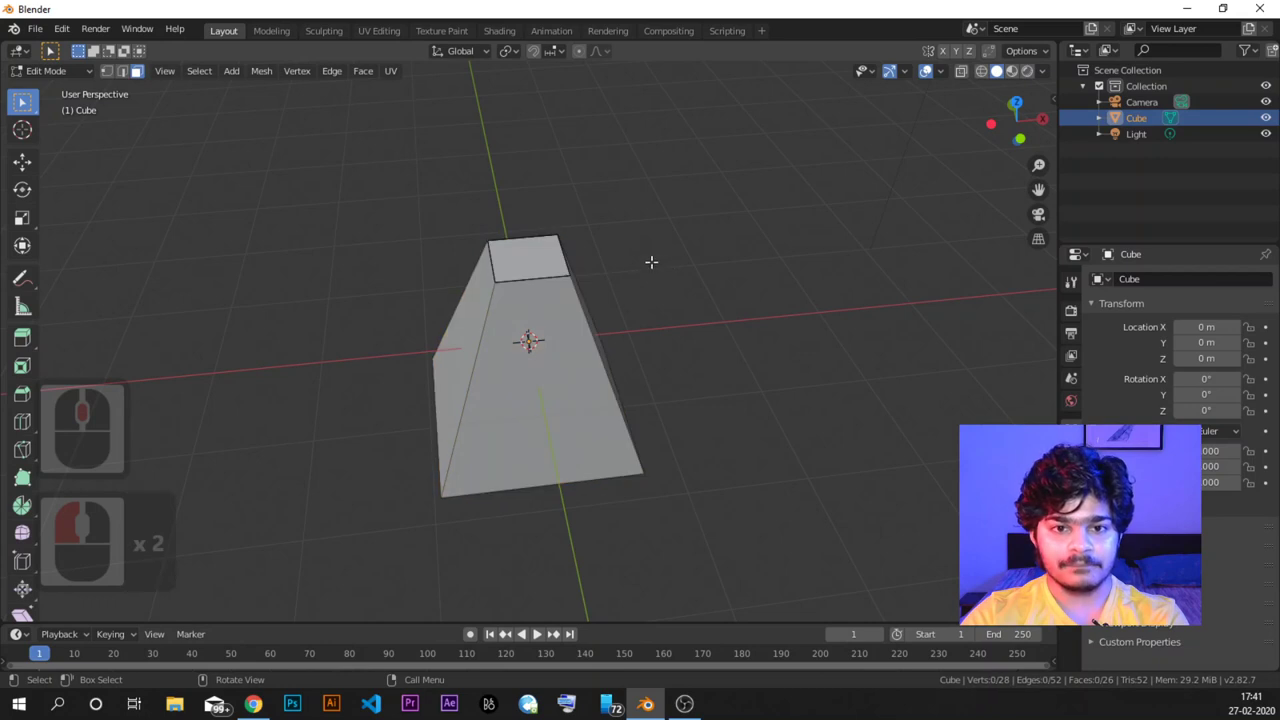
pyautogui.moveTo(541, 276); pyautogui.dragTo(523, 310, button='middle')
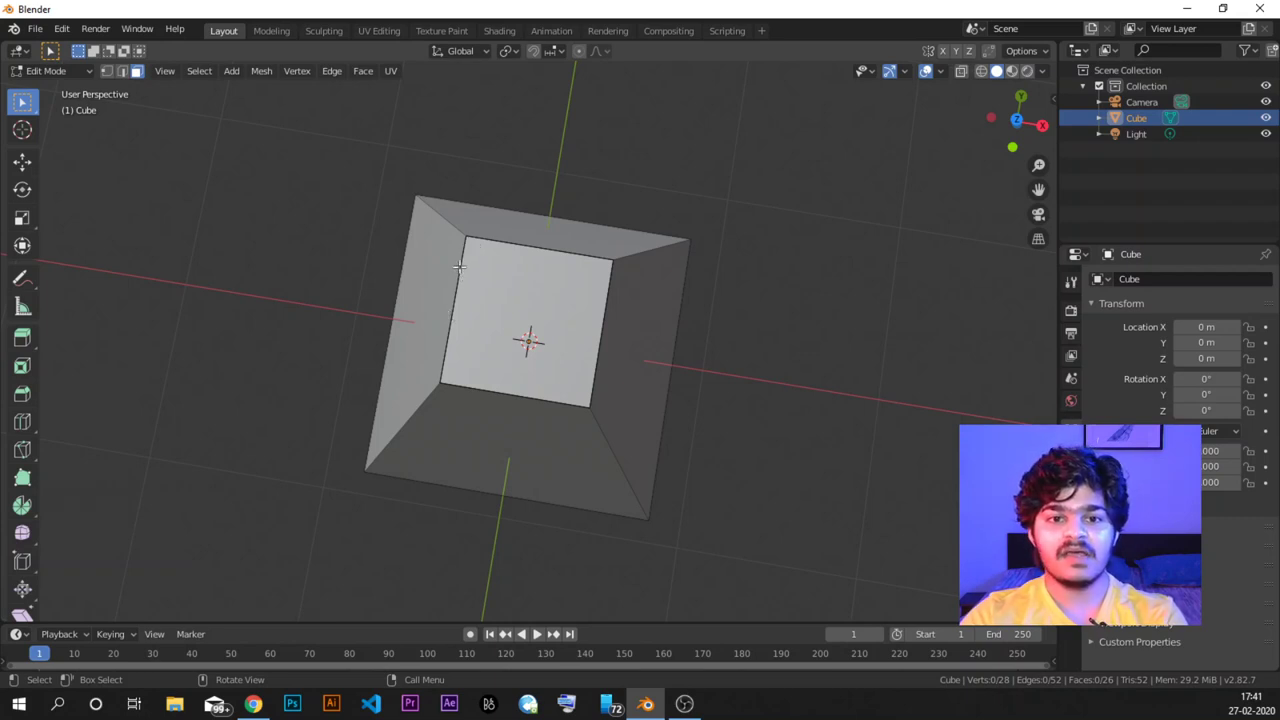
pyautogui.moveTo(460, 267); pyautogui.dragTo(478, 293, button='middle')
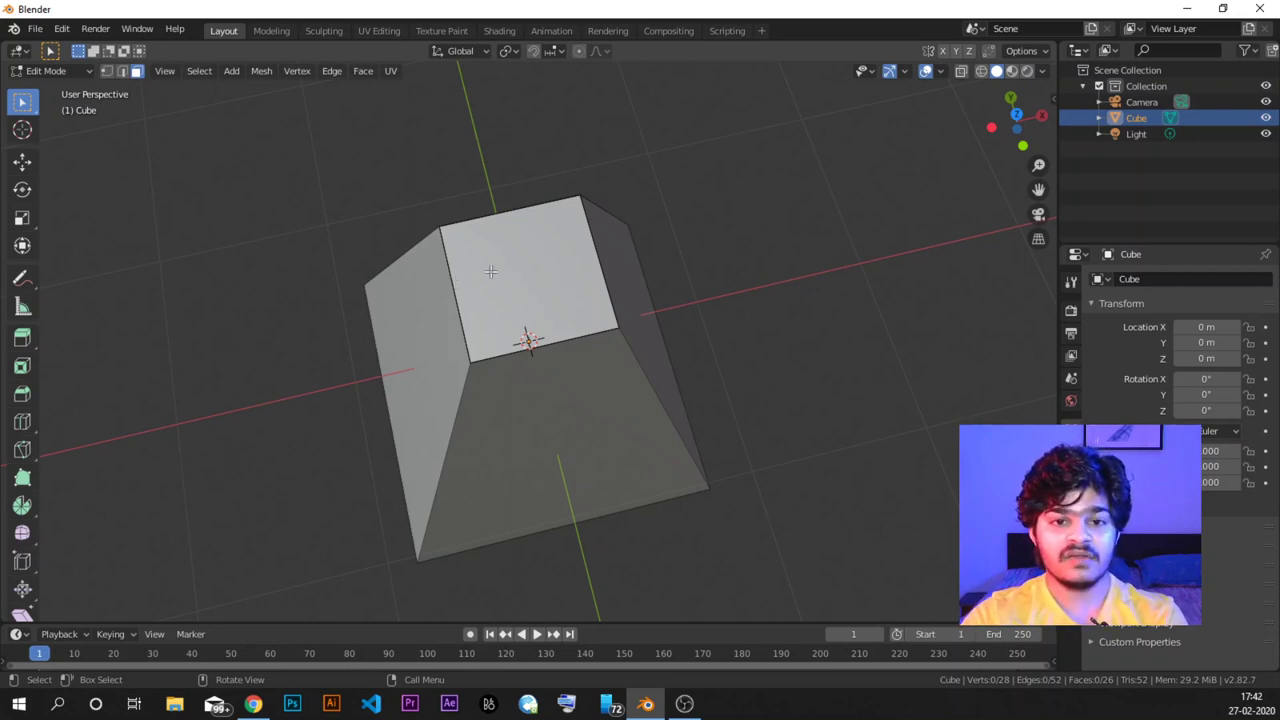
# Undo back to before the extrusions and deselect the top face.
pyautogui.keyDown('ctrl'); pyautogui.middleClick(391, 255); pyautogui.keyUp('ctrl')
pyautogui.hotkey('ctrl', 'z')
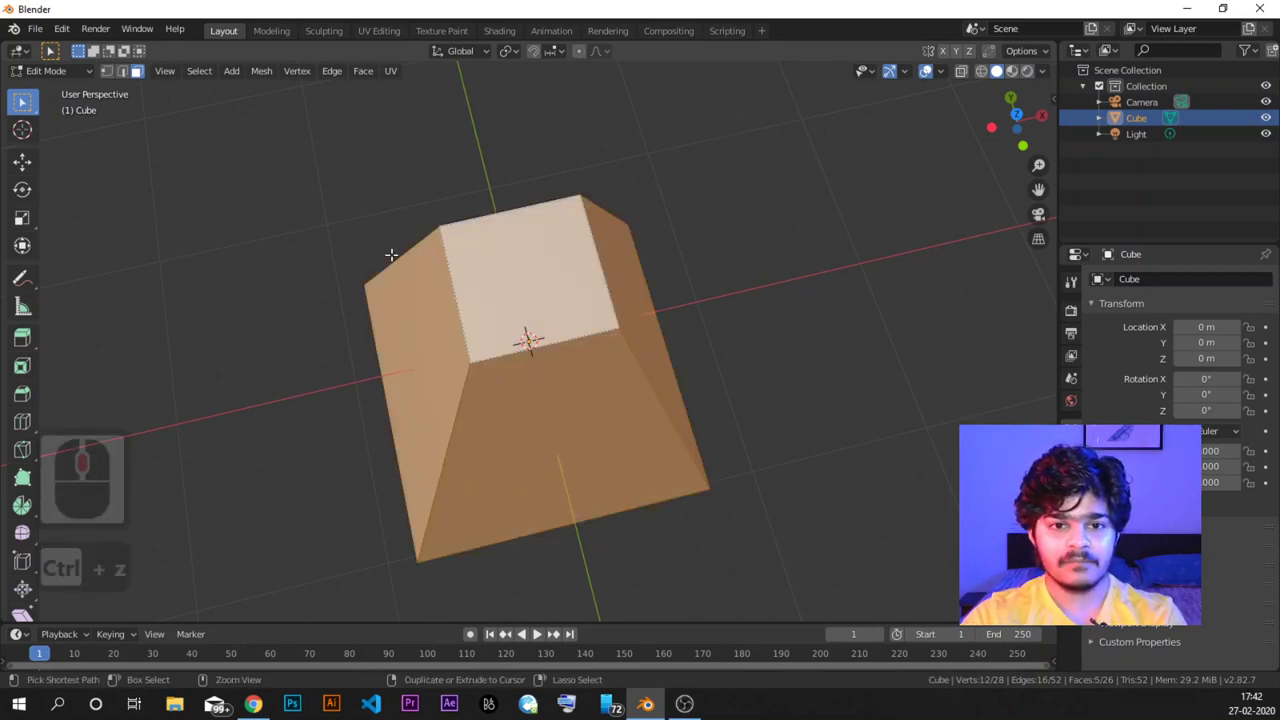
pyautogui.hotkey('ctrl', 'z')
pyautogui.hotkey('ctrl', 'z')
pyautogui.hotkey('ctrl', 'z')
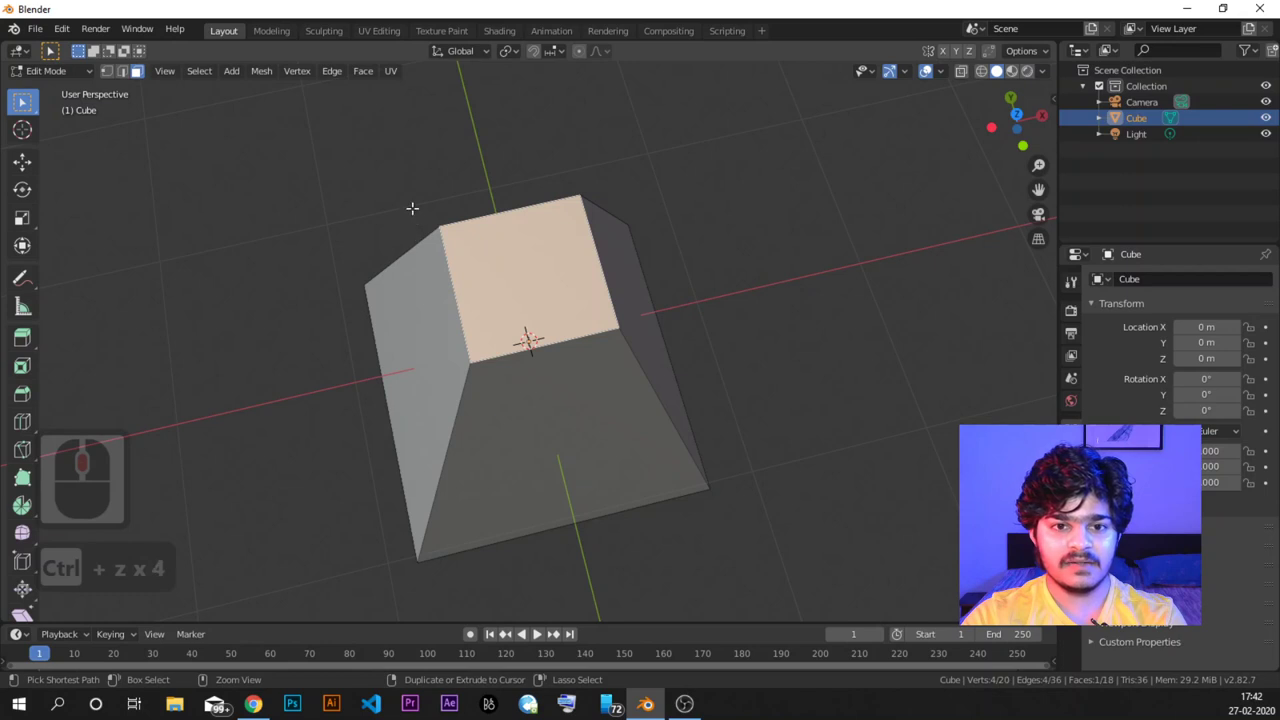
pyautogui.hotkey('ctrl', 'z')
pyautogui.hotkey('ctrl', 'z')
pyautogui.hotkey('ctrl', 'z')
pyautogui.hotkey('ctrl', 'z')
pyautogui.hotkey('ctrl', 'z')
pyautogui.hotkey('ctrl', 'z')
pyautogui.hotkey('ctrl', 'z')
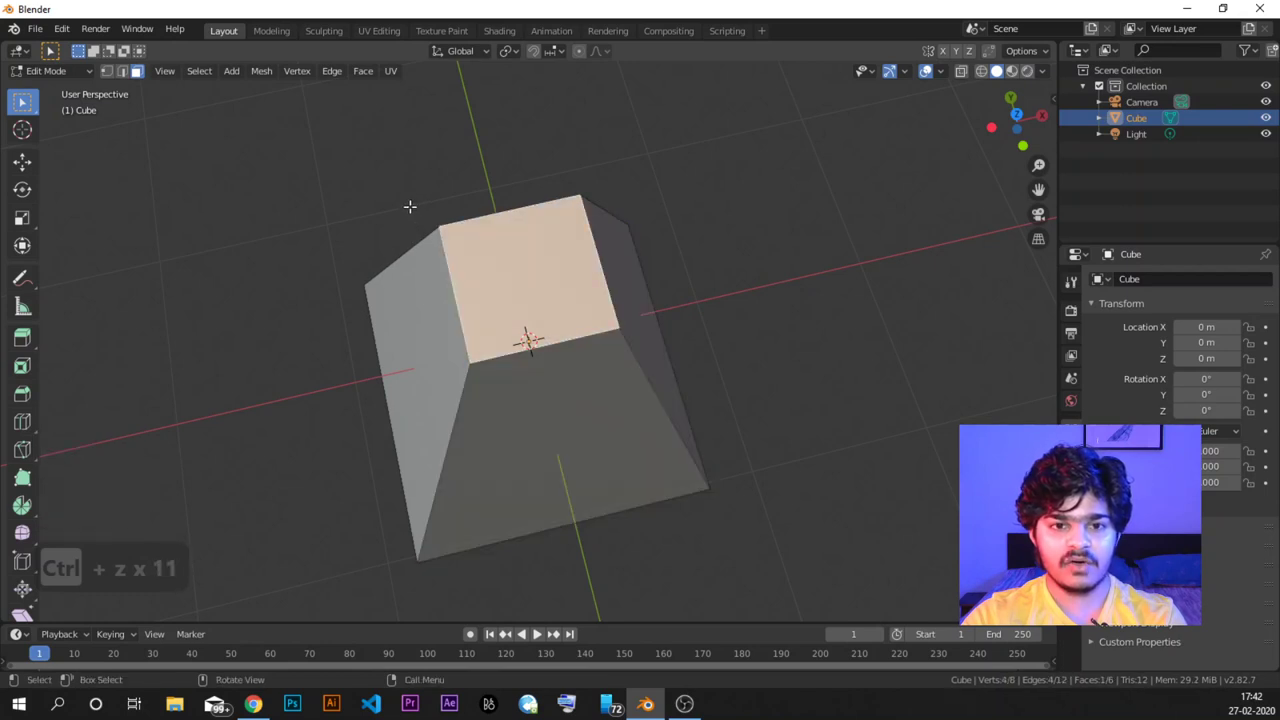
pyautogui.click(409, 206)
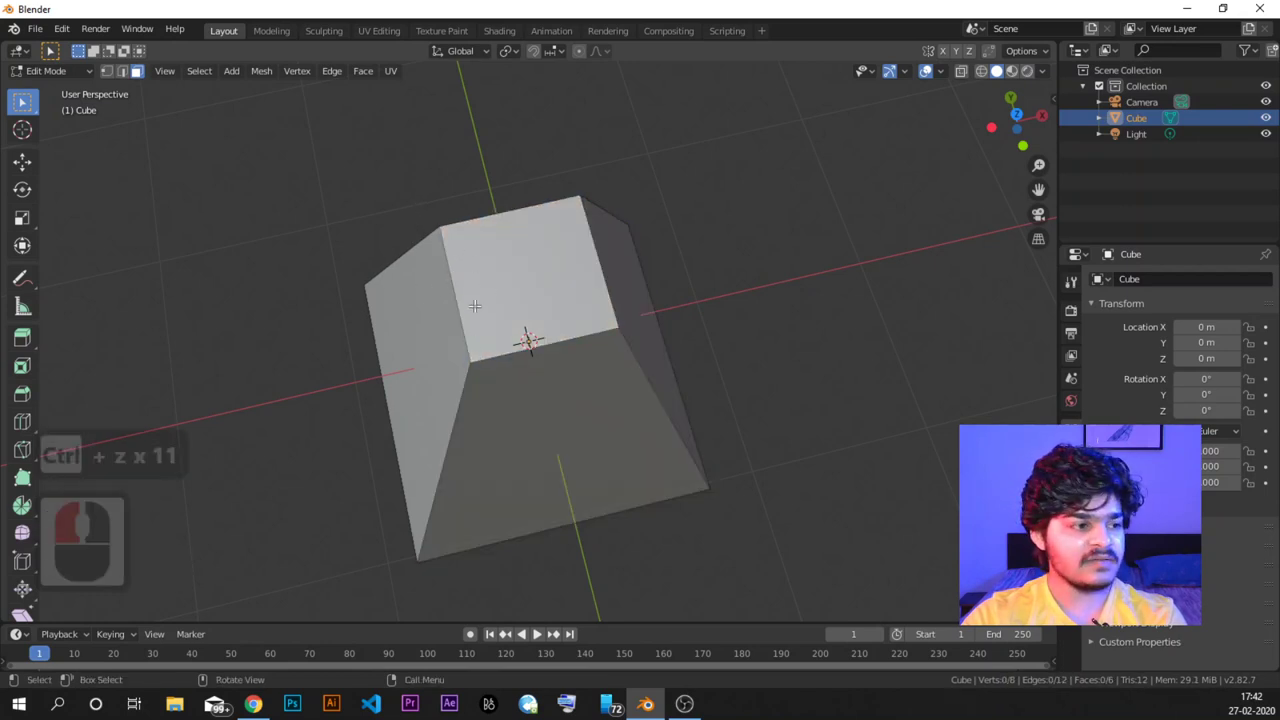
pyautogui.moveTo(468, 271); pyautogui.dragTo(446, 168, button='middle')
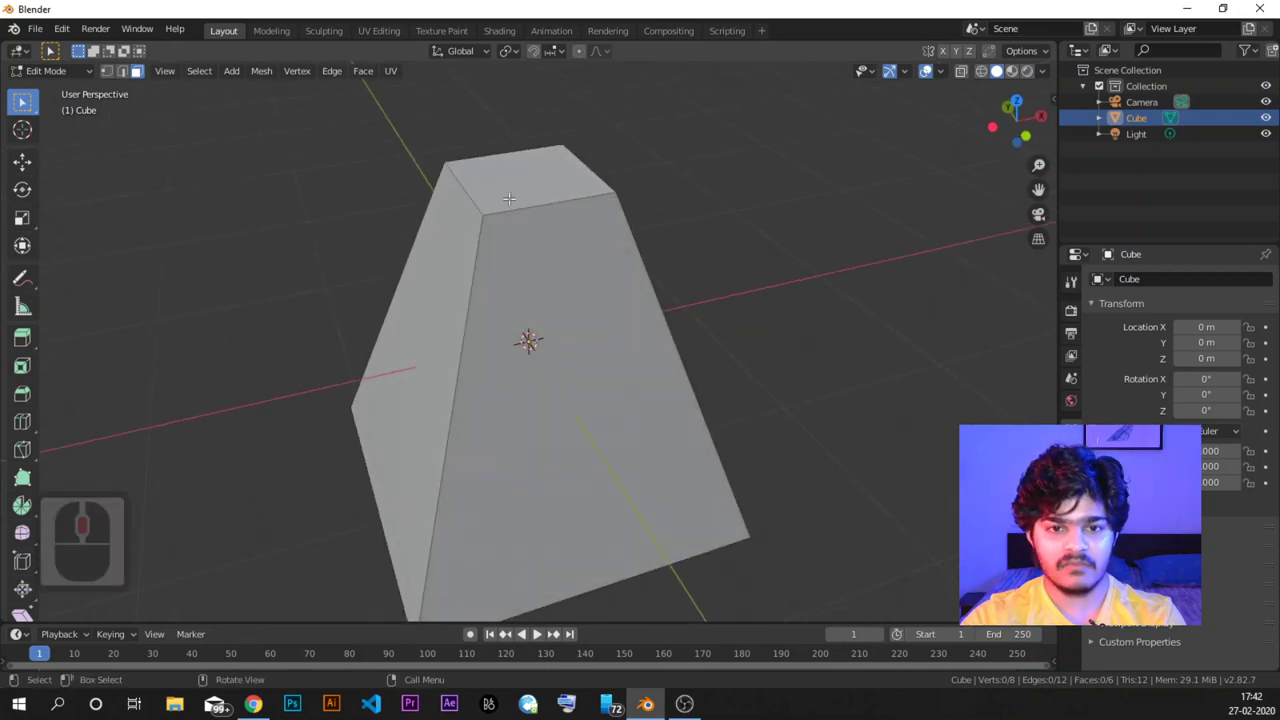
pyautogui.scroll(-3, 476, 240)
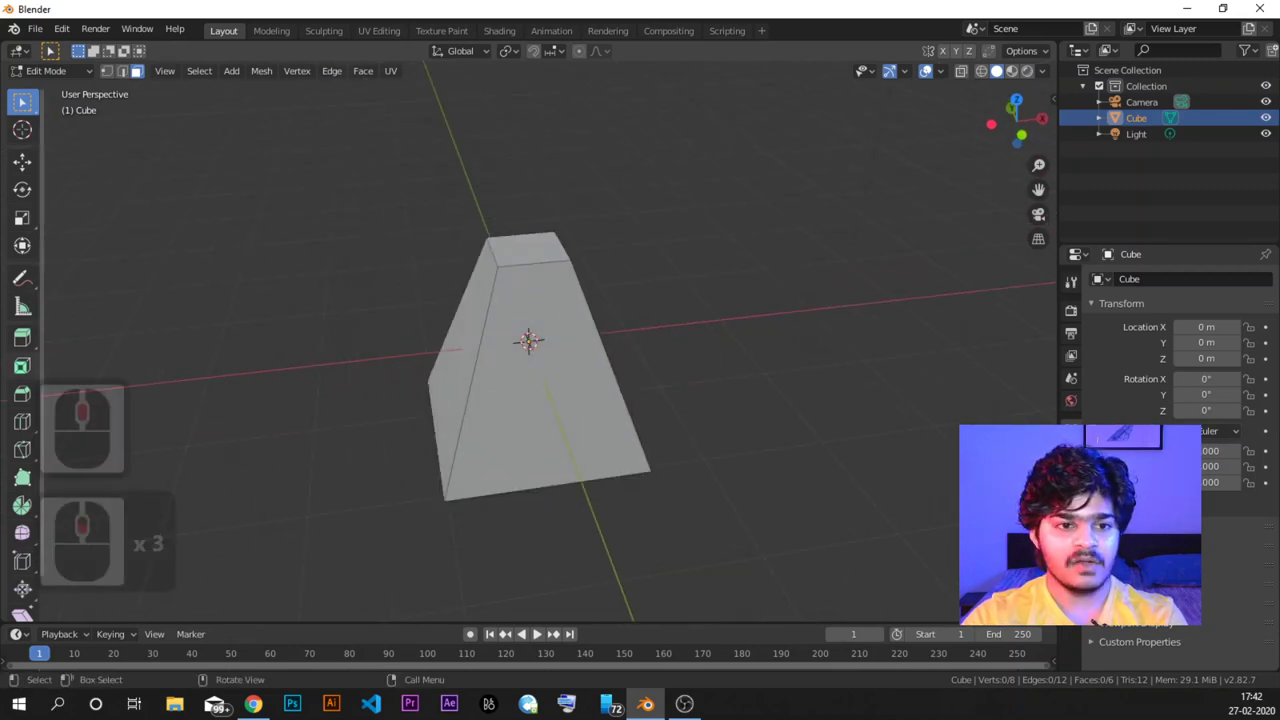
# Inset the frustum's top face into a smaller square with the Inset tool.
pyautogui.click(22, 367)
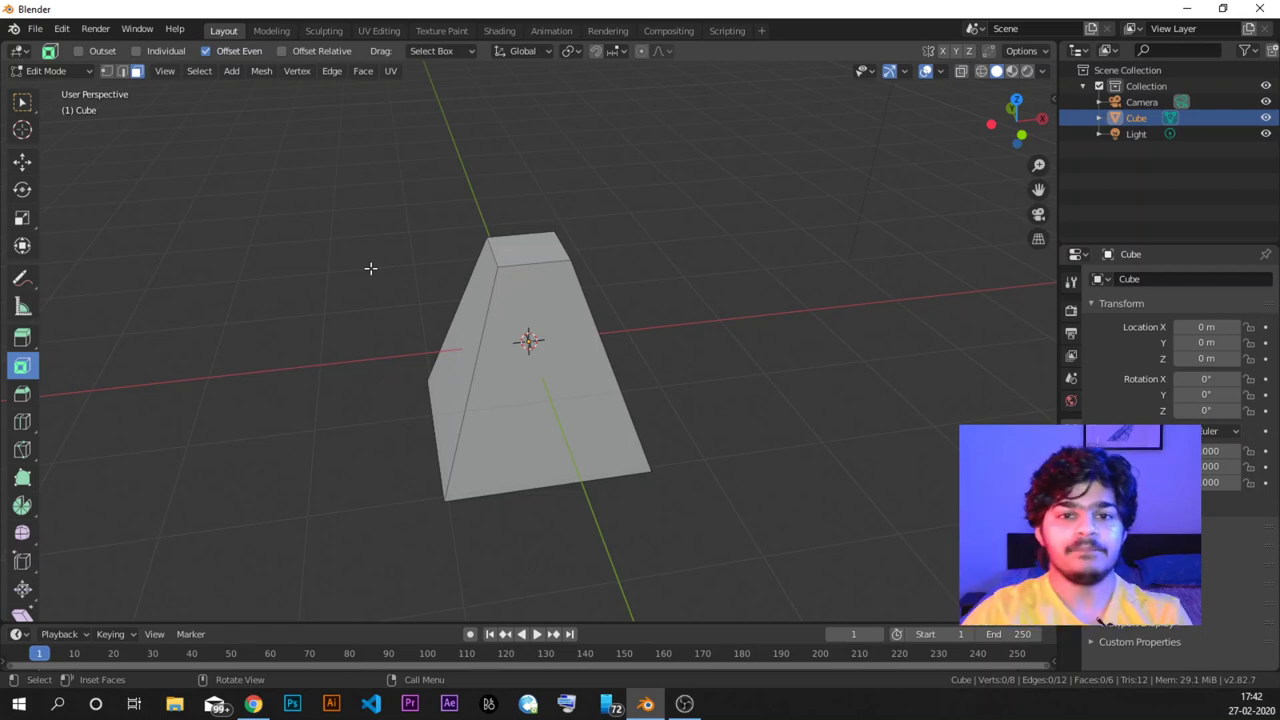
pyautogui.click(537, 256)
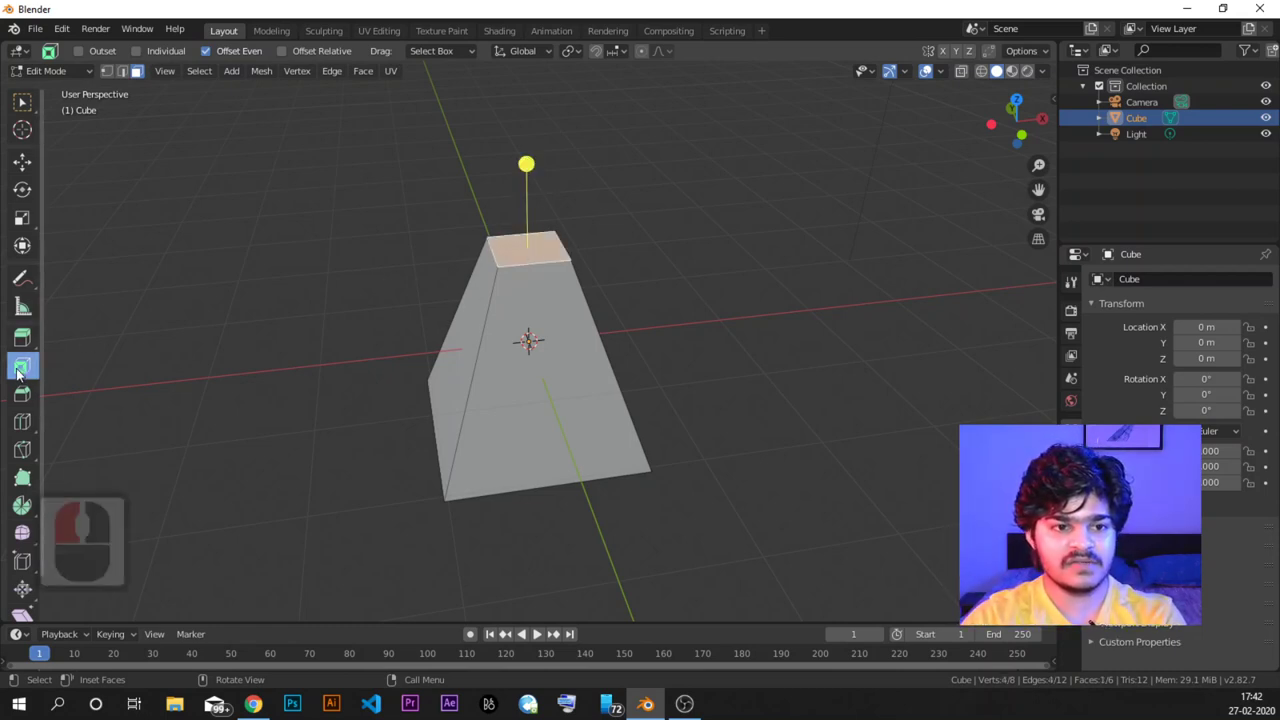
pyautogui.moveTo(530, 340); pyautogui.dragTo(549, 290, button='middle')
pyautogui.scroll(2, 549, 290)
pyautogui.moveTo(486, 269); pyautogui.dragTo(488, 290)
pyautogui.hotkey('ctrl', 'z')
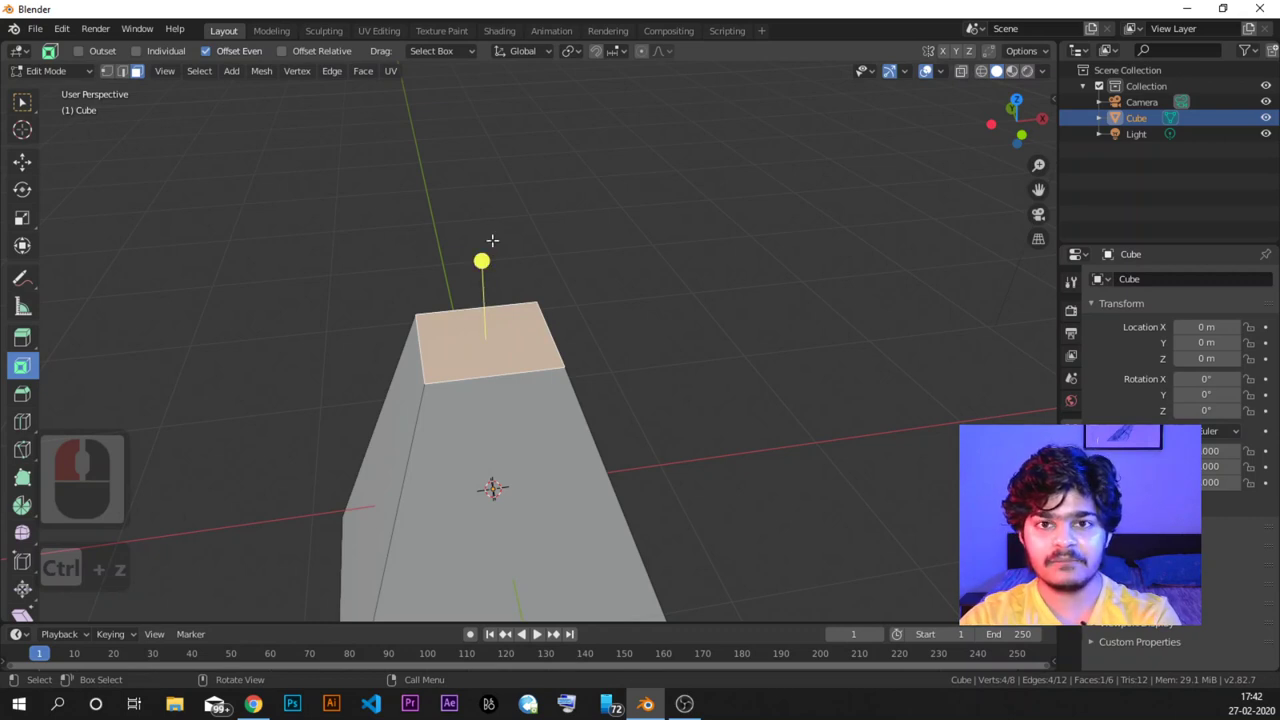
pyautogui.moveTo(492, 240); pyautogui.dragTo(492, 268)
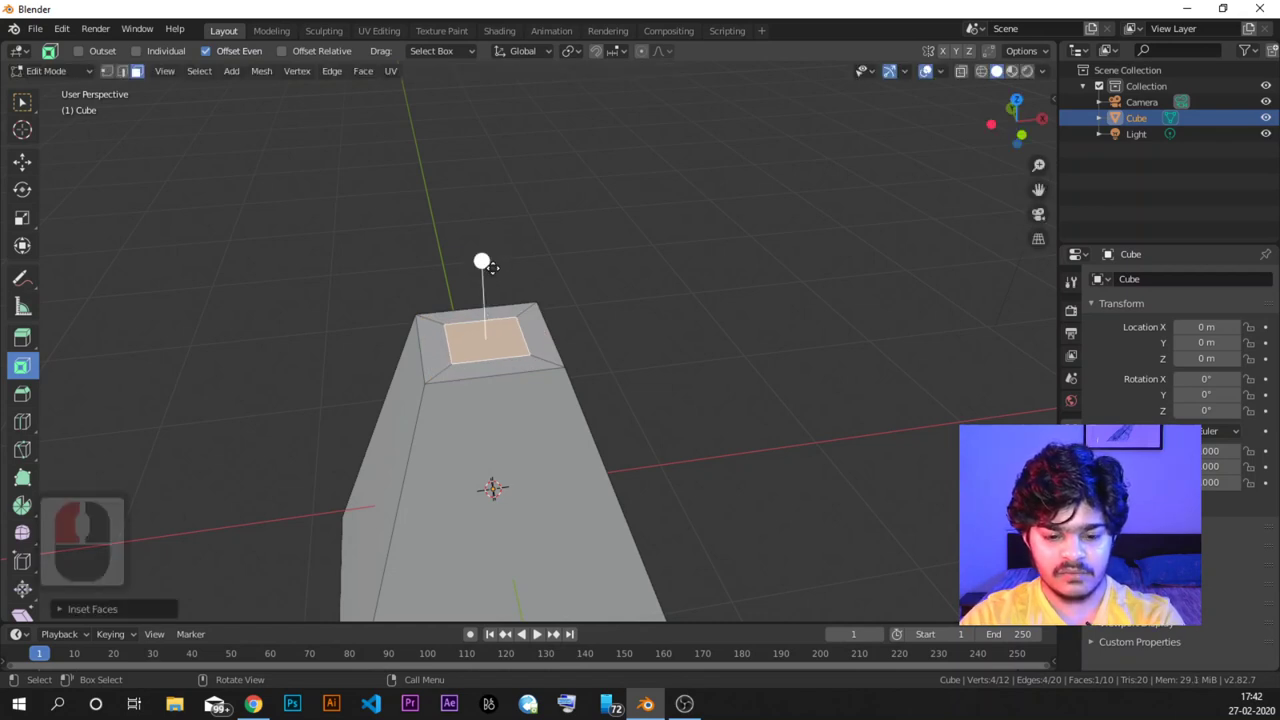
# Push the inset face down along Z, then undo the recess and deselect it.
pyautogui.press('g')
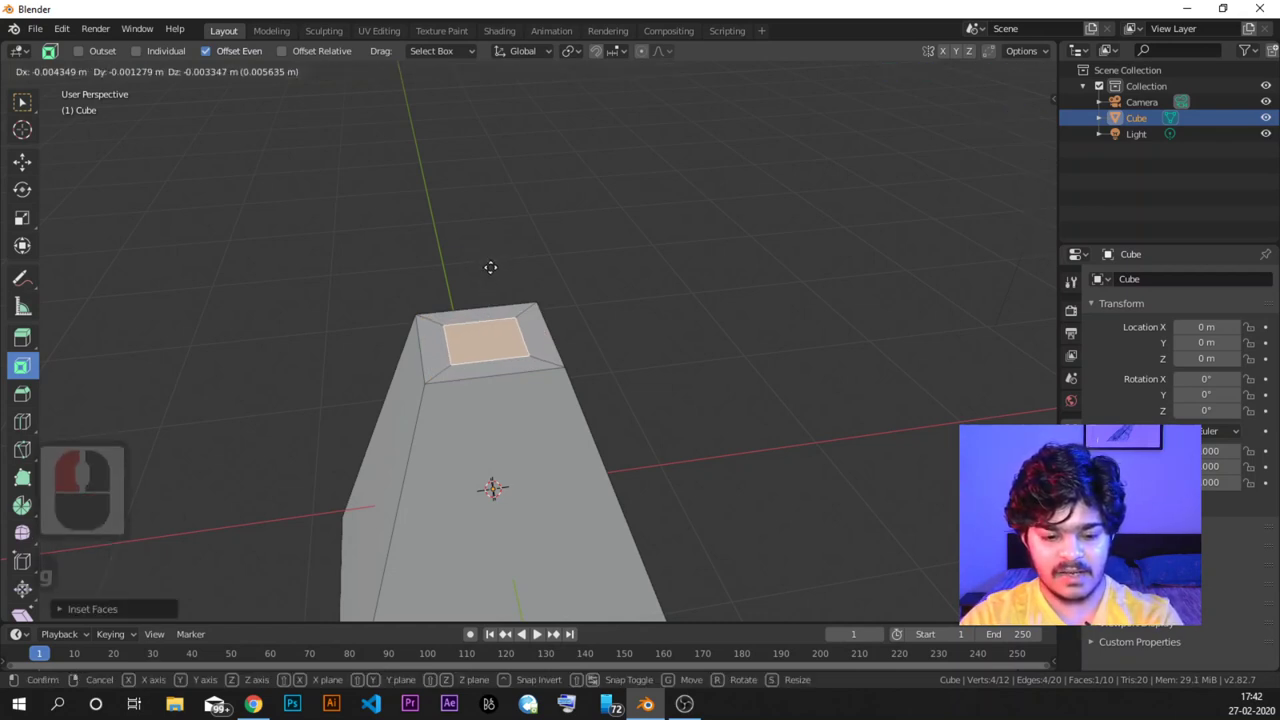
pyautogui.press('z')
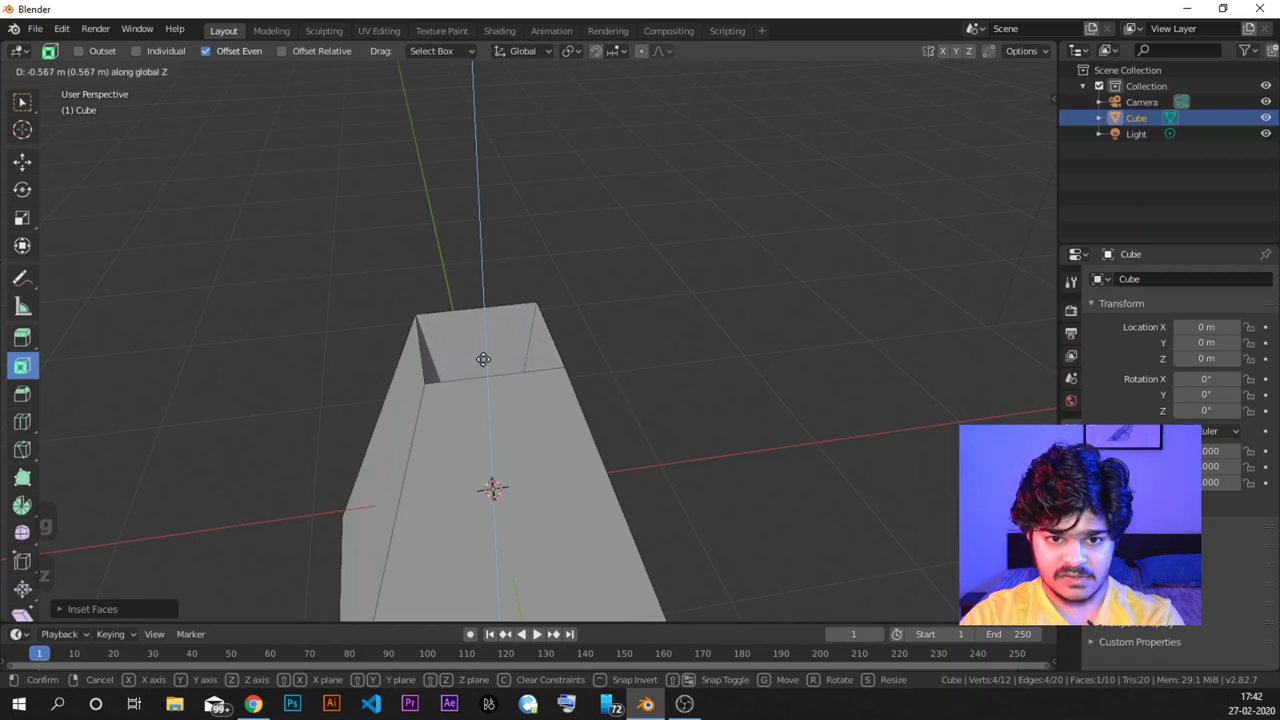
pyautogui.click(482, 378)
pyautogui.moveTo(482, 378)
pyautogui.mouseDown(button='middle')
pyautogui.moveTo(517, 373)
pyautogui.moveTo(520, 335)
pyautogui.moveTo(518, 372)
pyautogui.moveTo(524, 327)
pyautogui.moveTo(520, 375)
pyautogui.moveTo(495, 357)
pyautogui.mouseUp(button='middle')
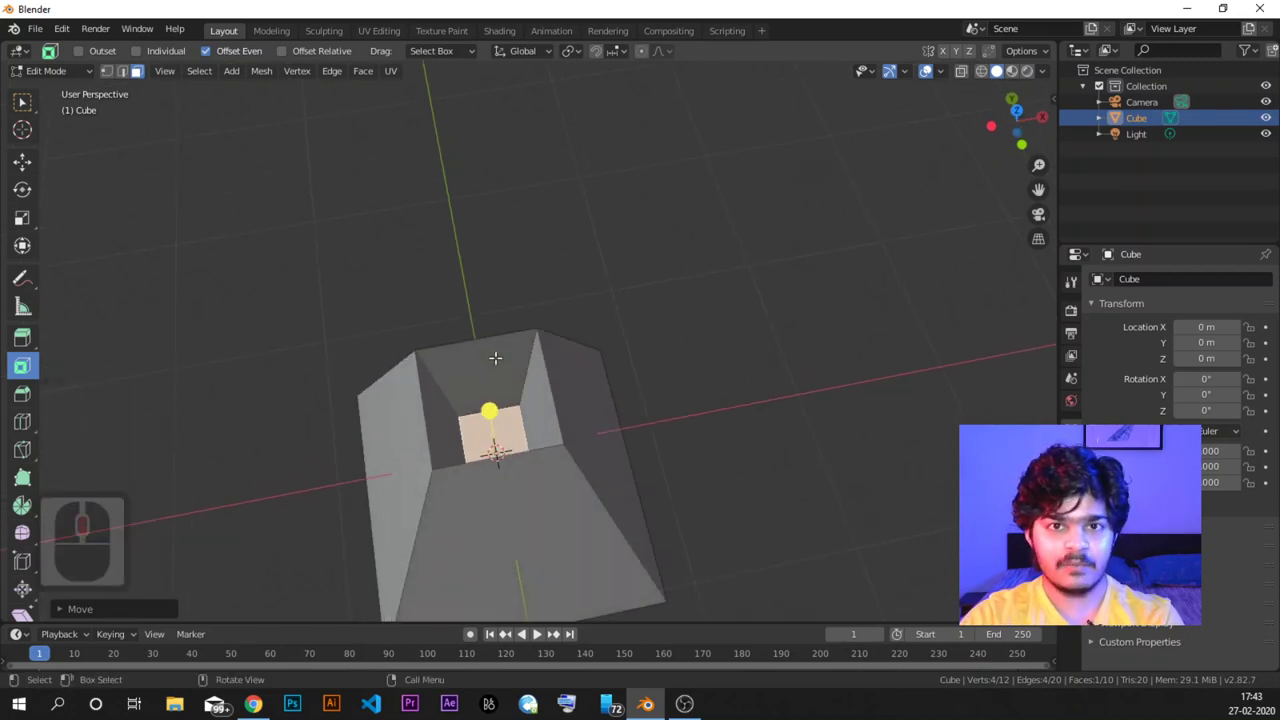
pyautogui.press('ctrl')
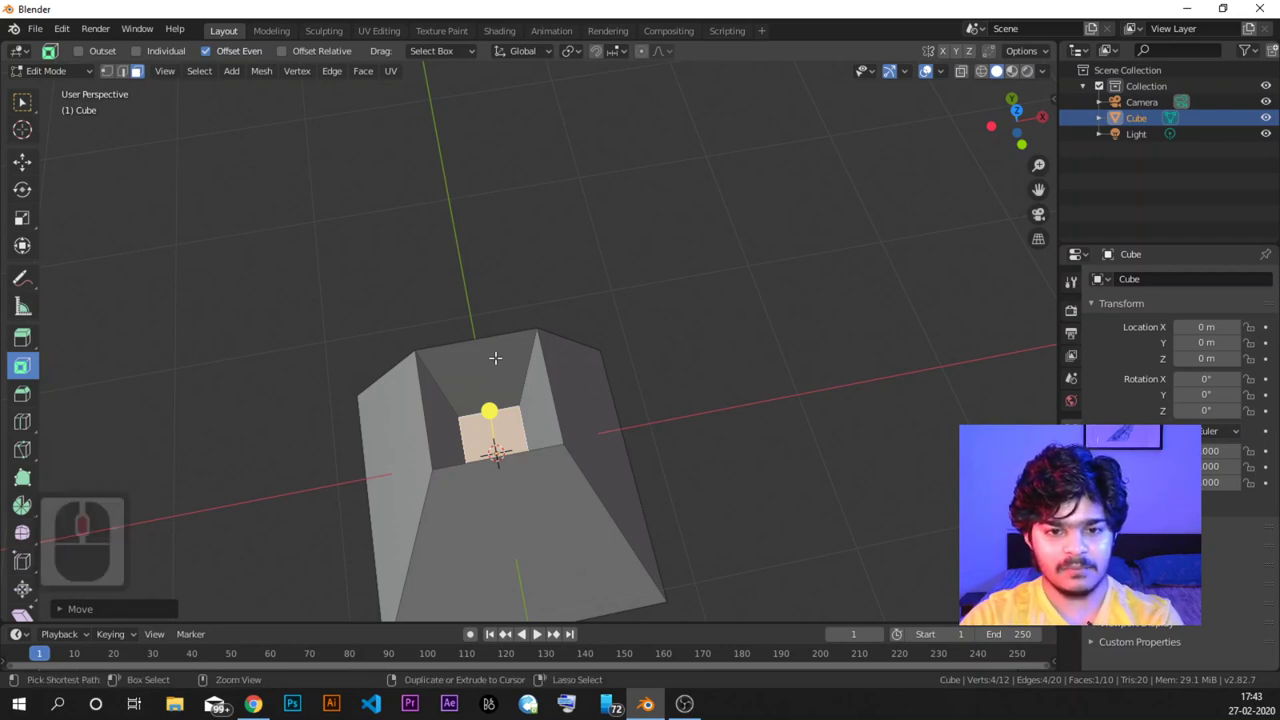
pyautogui.hotkey('ctrl', 'z')
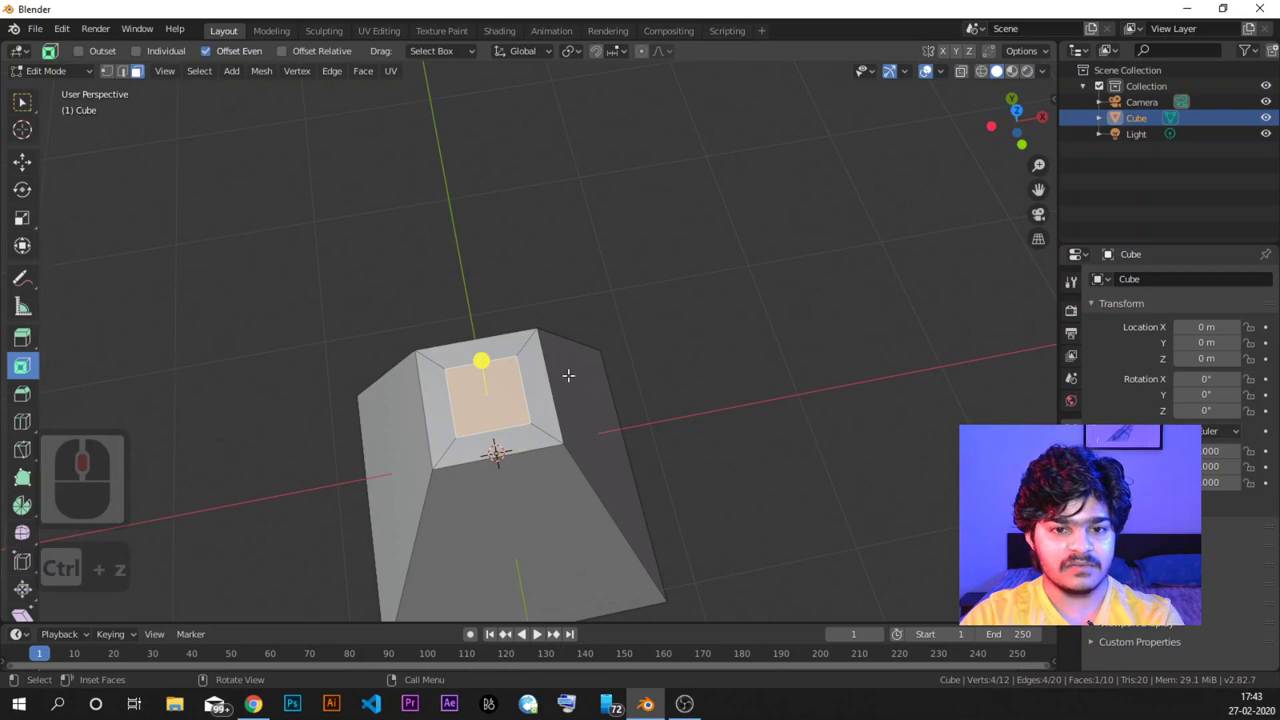
pyautogui.moveTo(549, 371); pyautogui.dragTo(511, 274, button='middle')
pyautogui.click(514, 265)
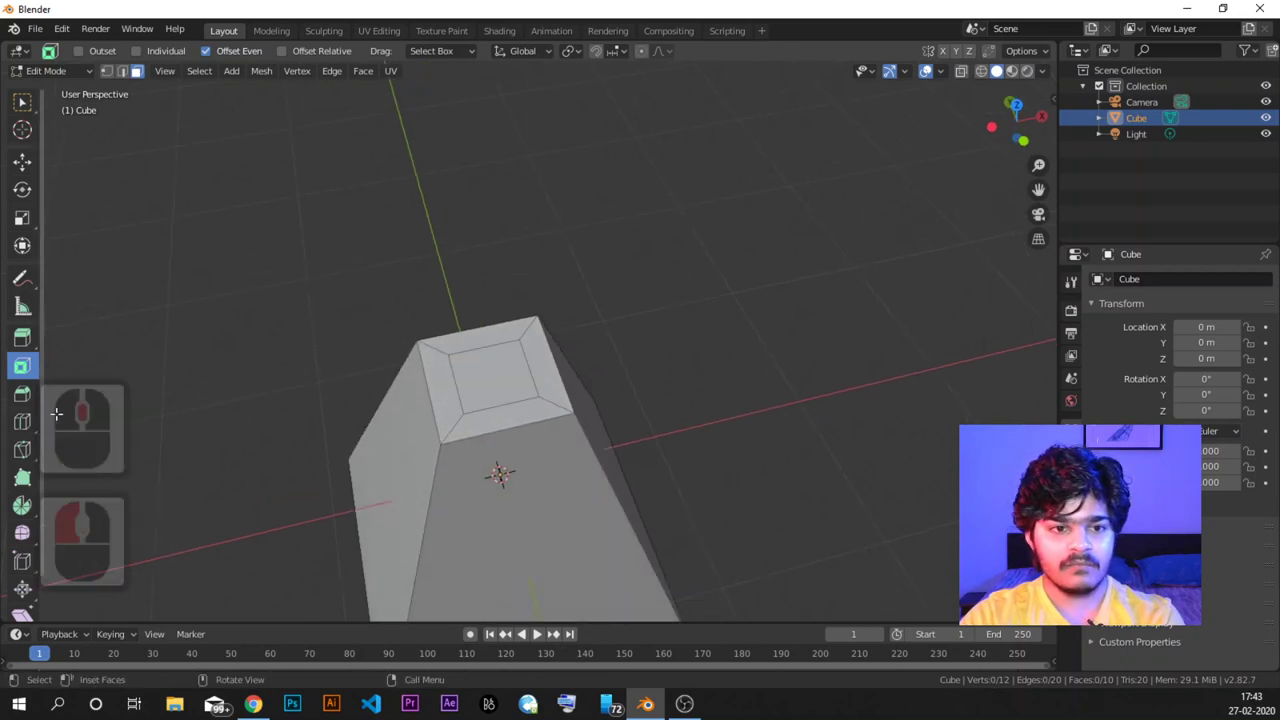
# Activate the Bevel tool, then select and deselect the cube's front face.
pyautogui.click(27, 400)
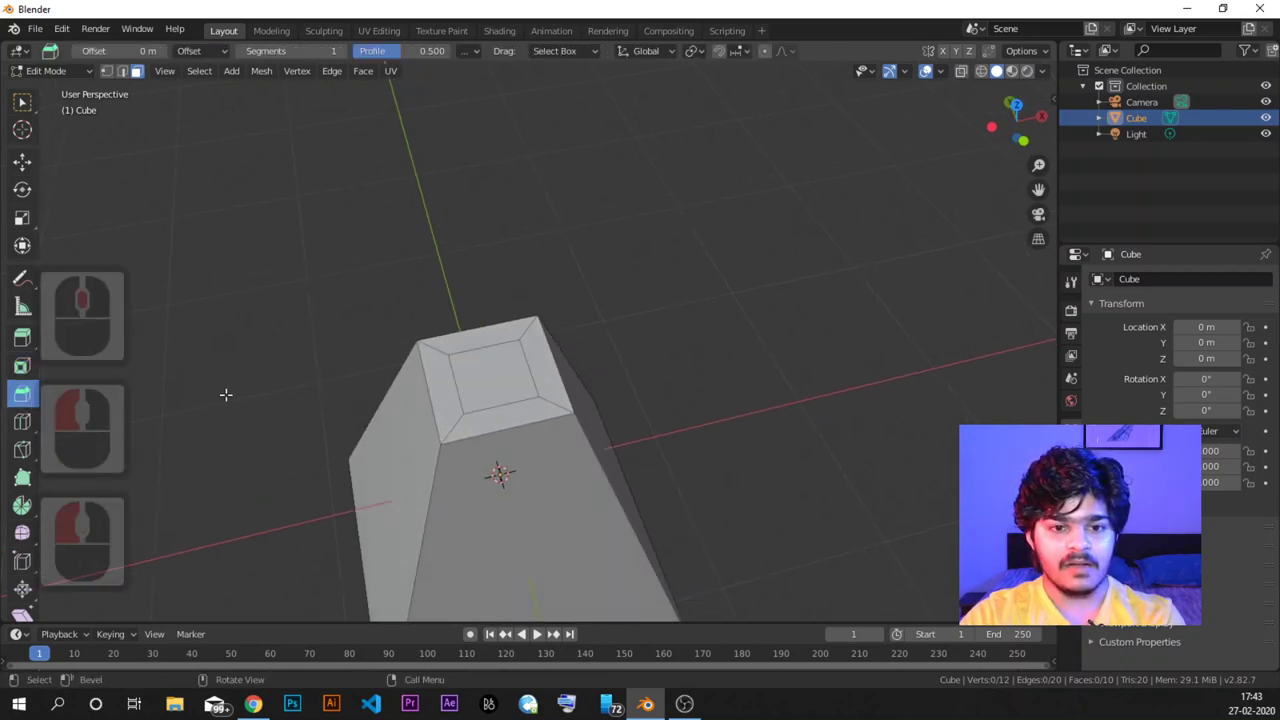
pyautogui.moveTo(226, 394); pyautogui.dragTo(455, 390, button='middle')
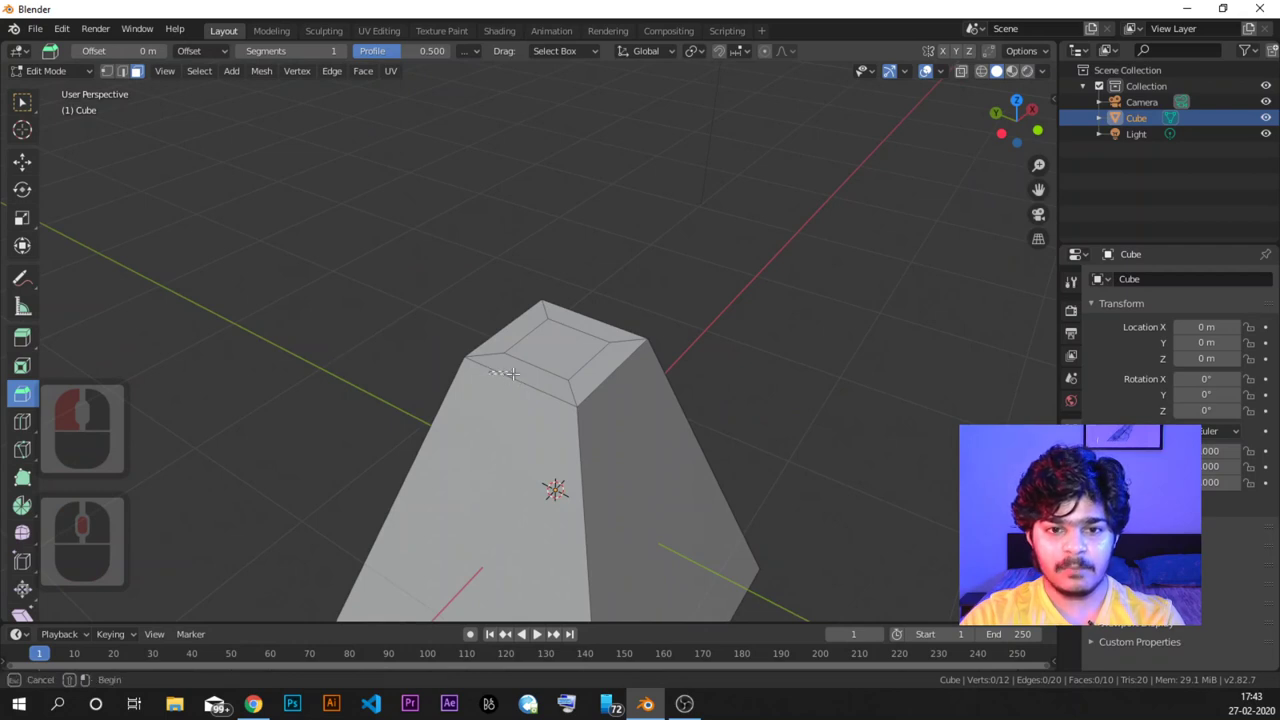
pyautogui.click(497, 375)
pyautogui.click(506, 378)
pyautogui.click(497, 376)
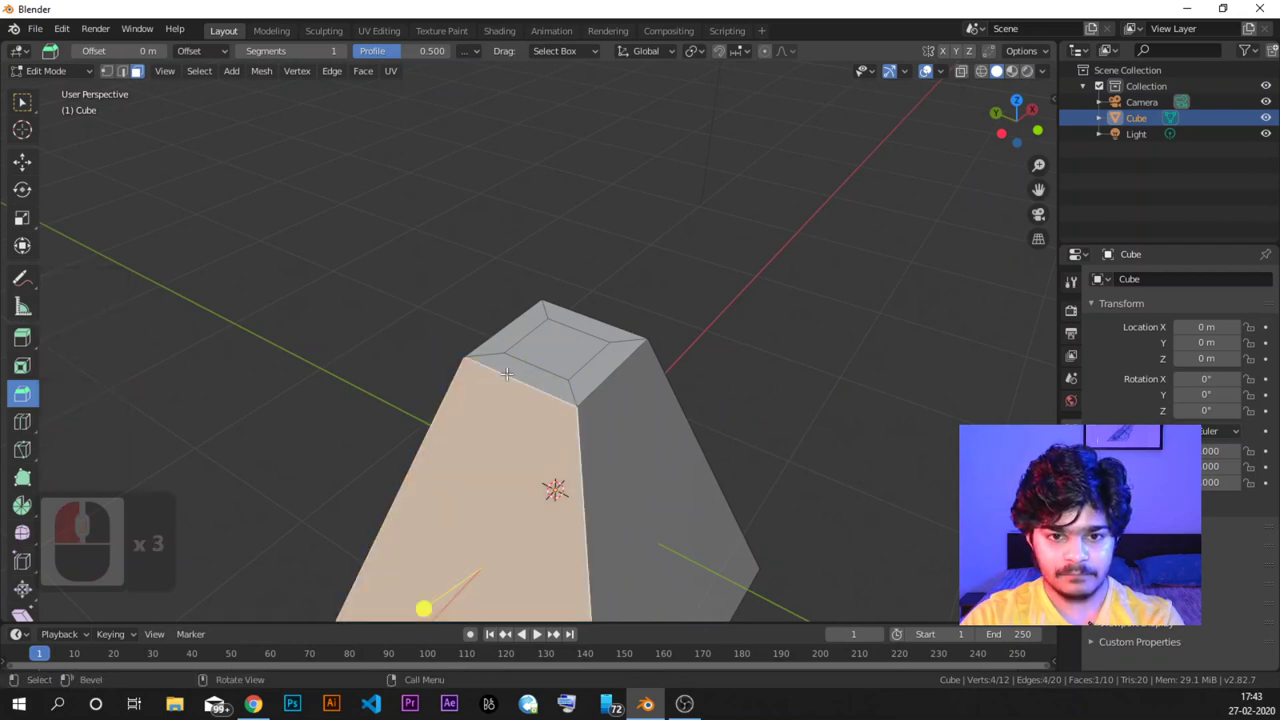
pyautogui.click(430, 318)
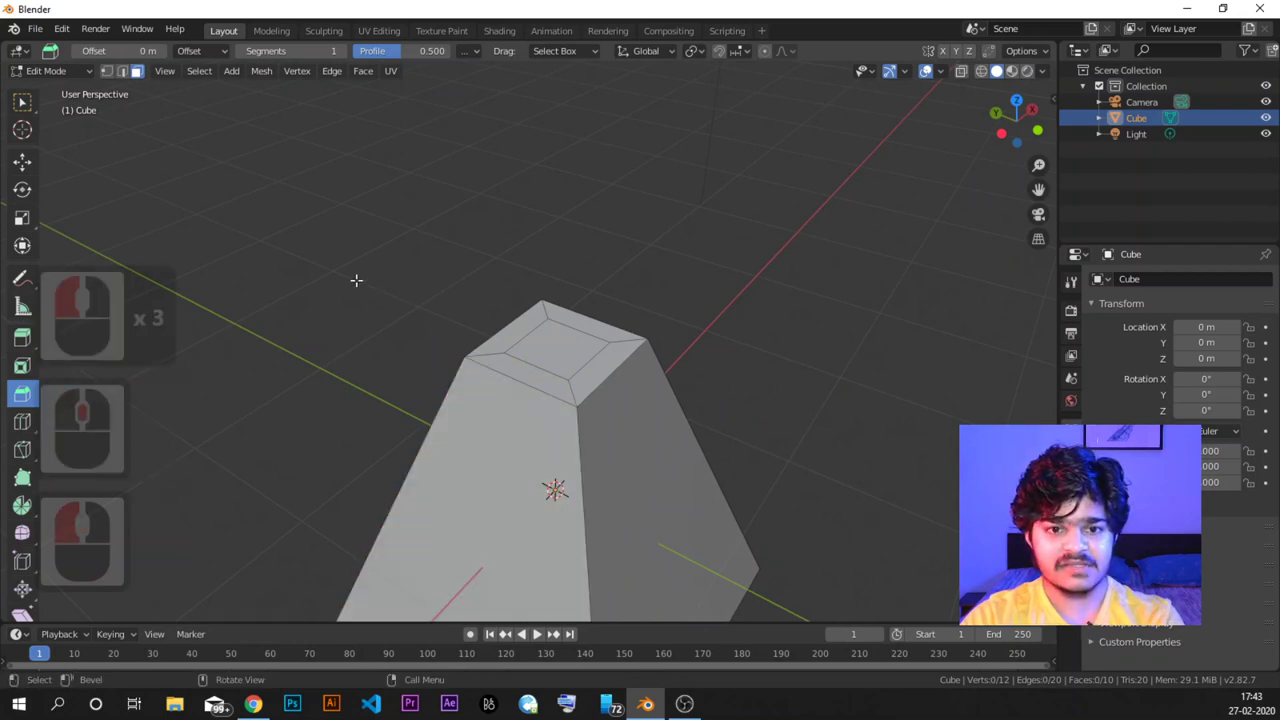
# Switch to Edge select mode and orbit to a low frontal view of the cube.
pyautogui.click(123, 73)
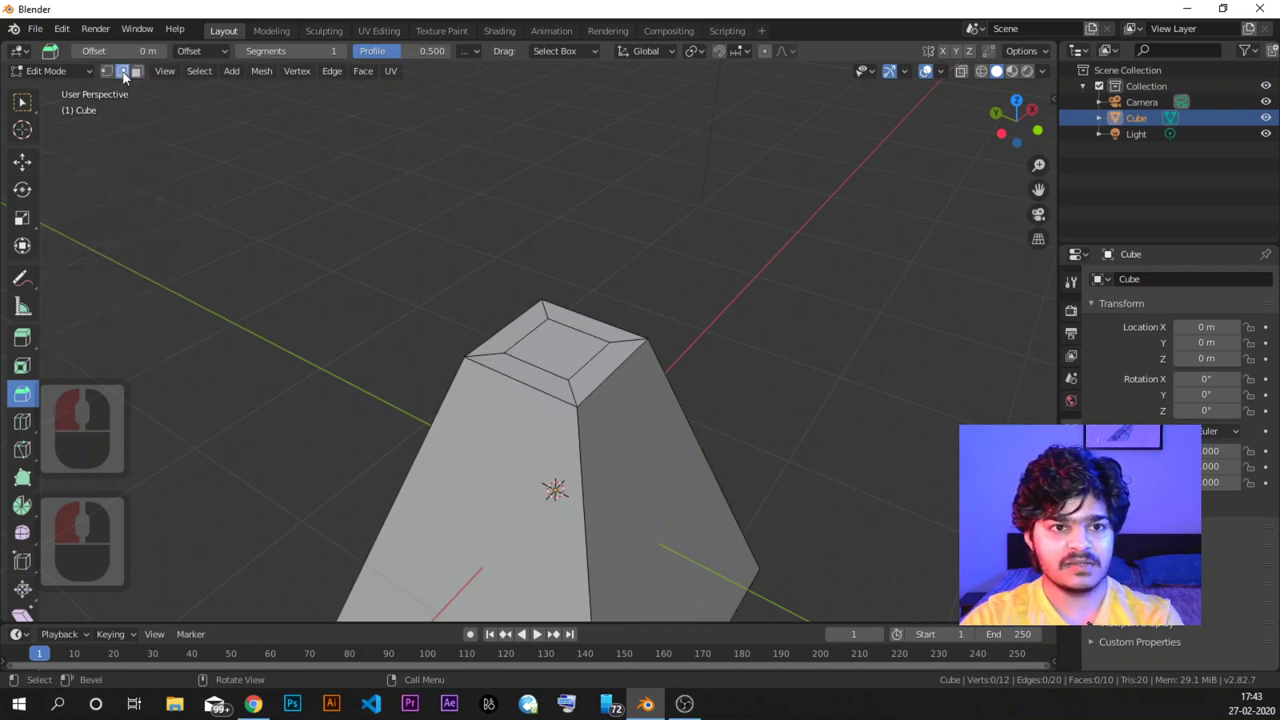
pyautogui.moveTo(455, 368); pyautogui.dragTo(566, 351, button='middle')
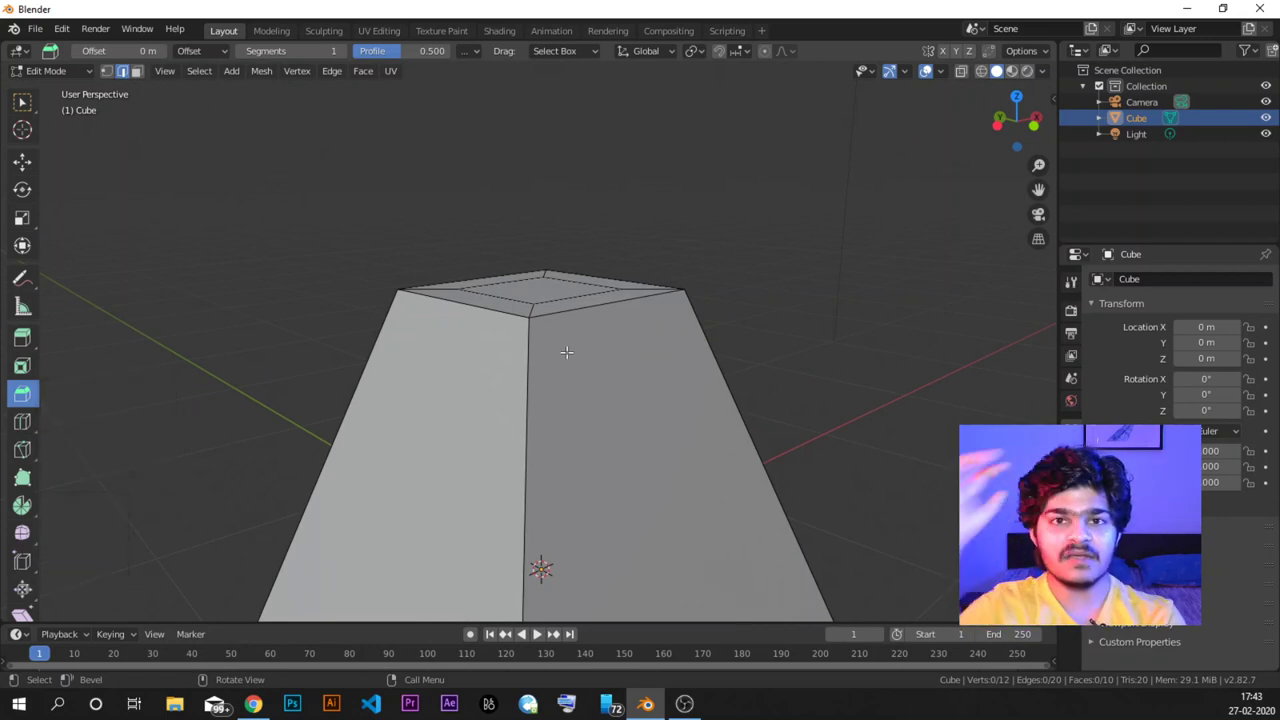
pyautogui.moveTo(460, 402); pyautogui.dragTo(585, 333, button='middle')
# Bevel the vertical edge into a four-segment strip about 0.063 m wide, then deselect with Select Box.
pyautogui.moveTo(557, 520); pyautogui.dragTo(533, 531)
pyautogui.scroll(1, 528, 540)
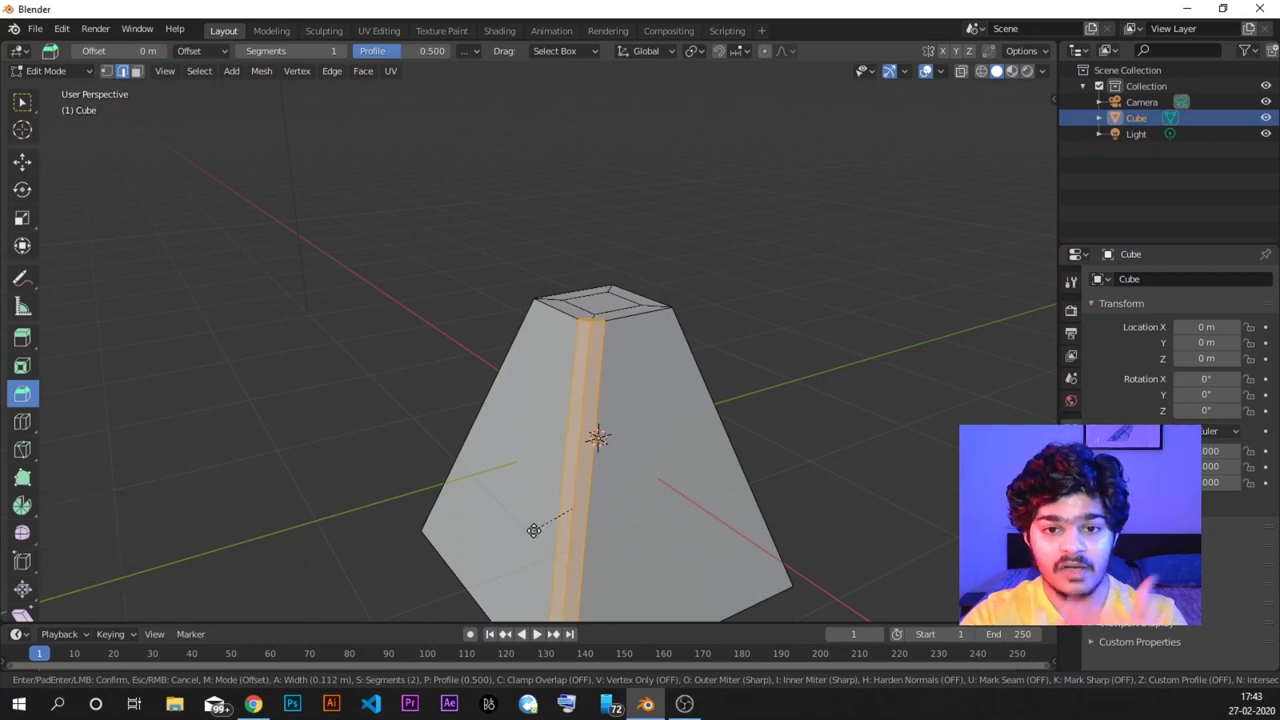
pyautogui.scroll(3, 533, 530)
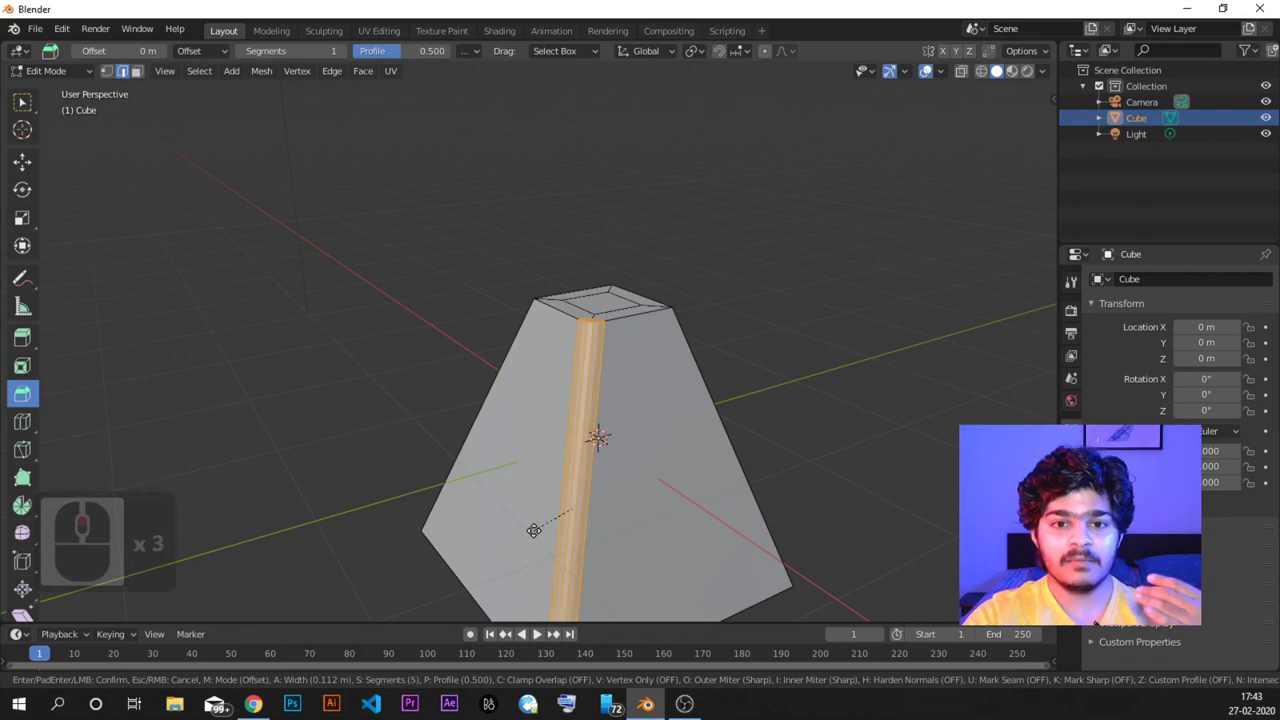
pyautogui.scroll(-5, 533, 530)
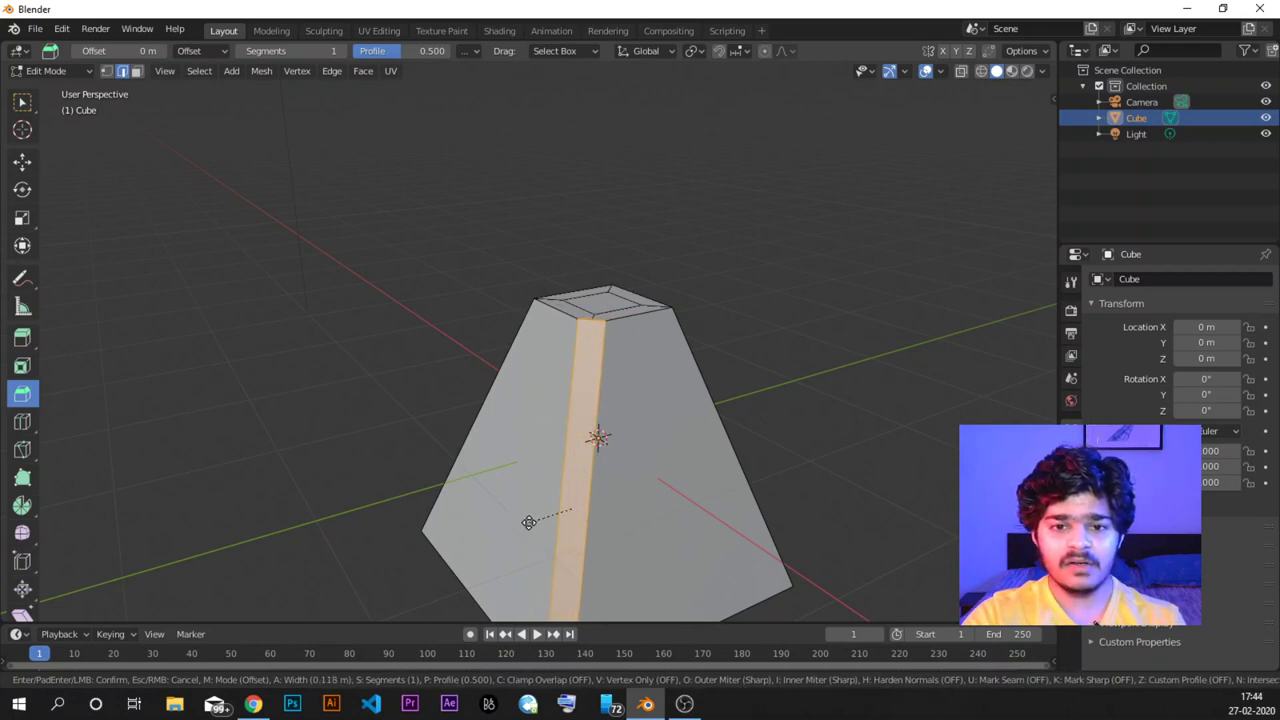
pyautogui.scroll(1, 528, 522)
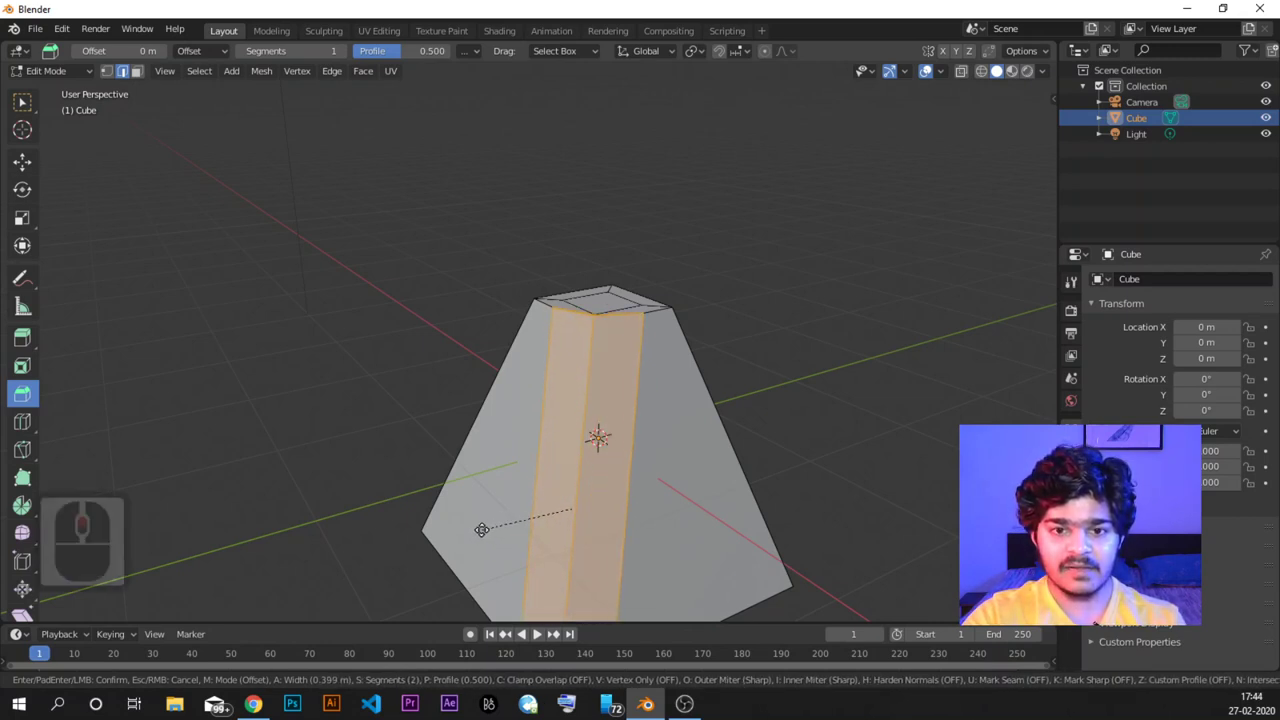
pyautogui.scroll(-1, 491, 521)
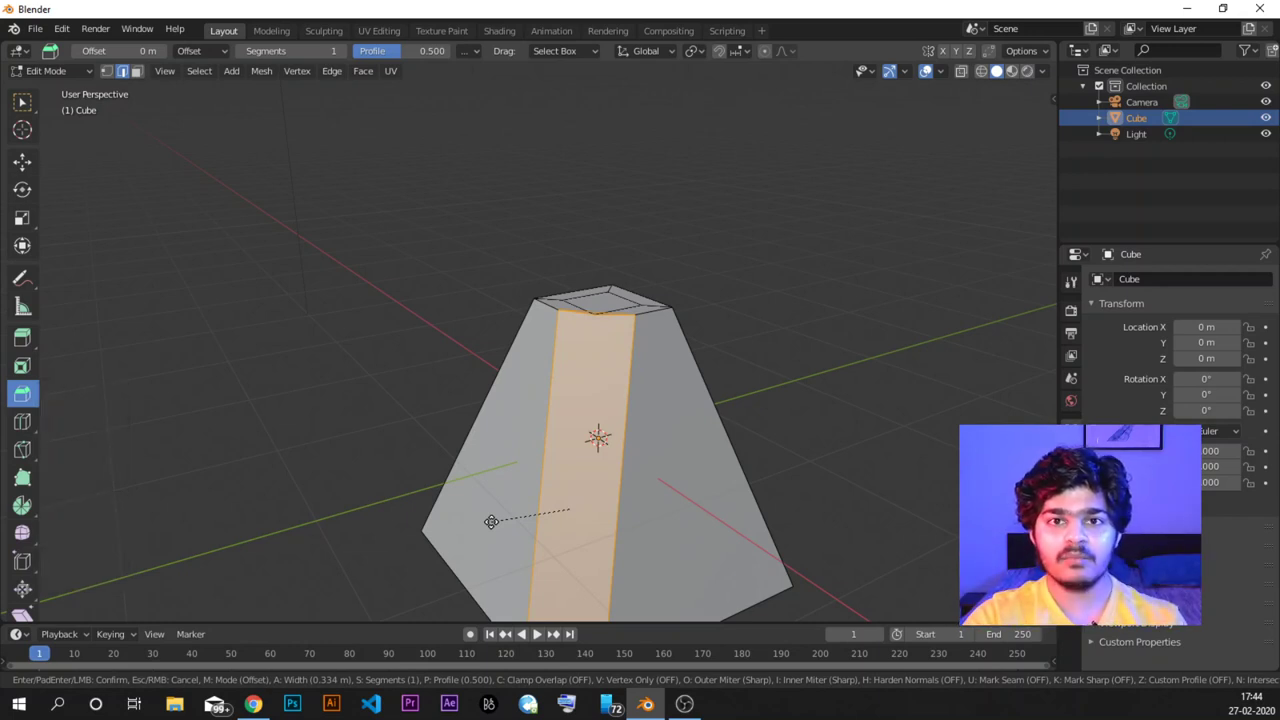
pyautogui.scroll(1, 492, 521)
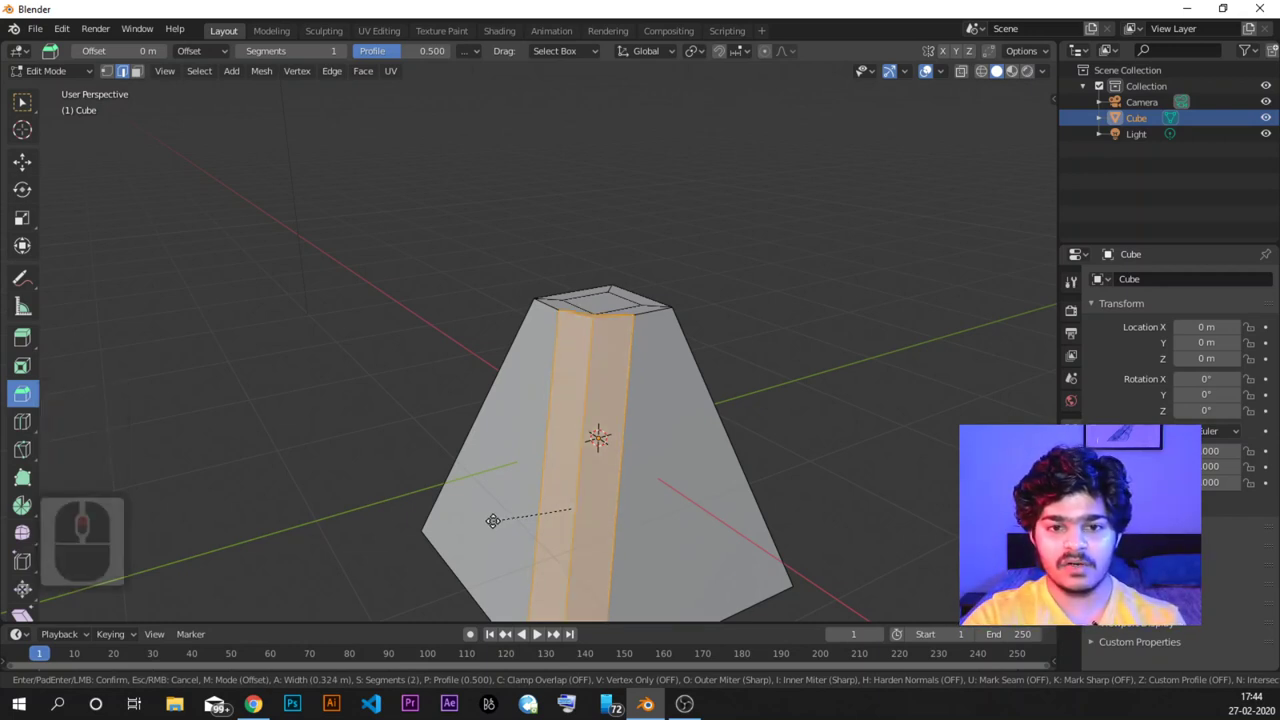
pyautogui.scroll(2, 492, 521)
pyautogui.scroll(2, 492, 521)
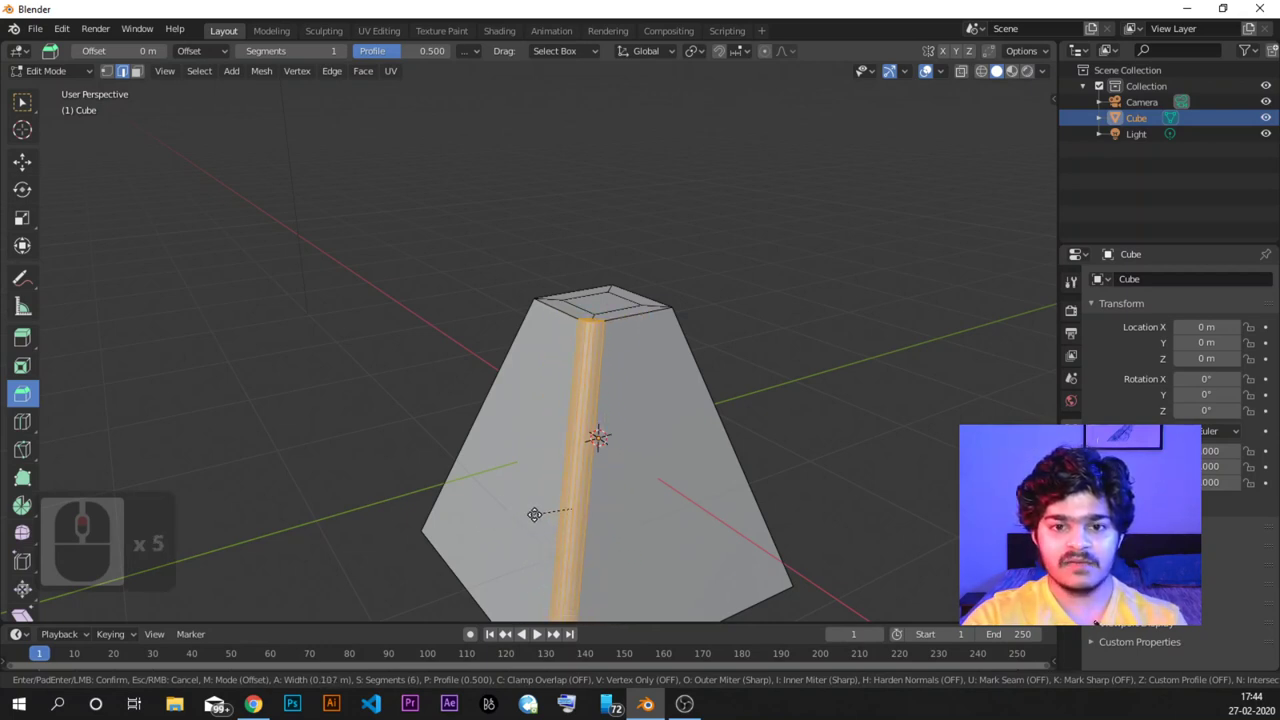
pyautogui.scroll(4, 538, 512)
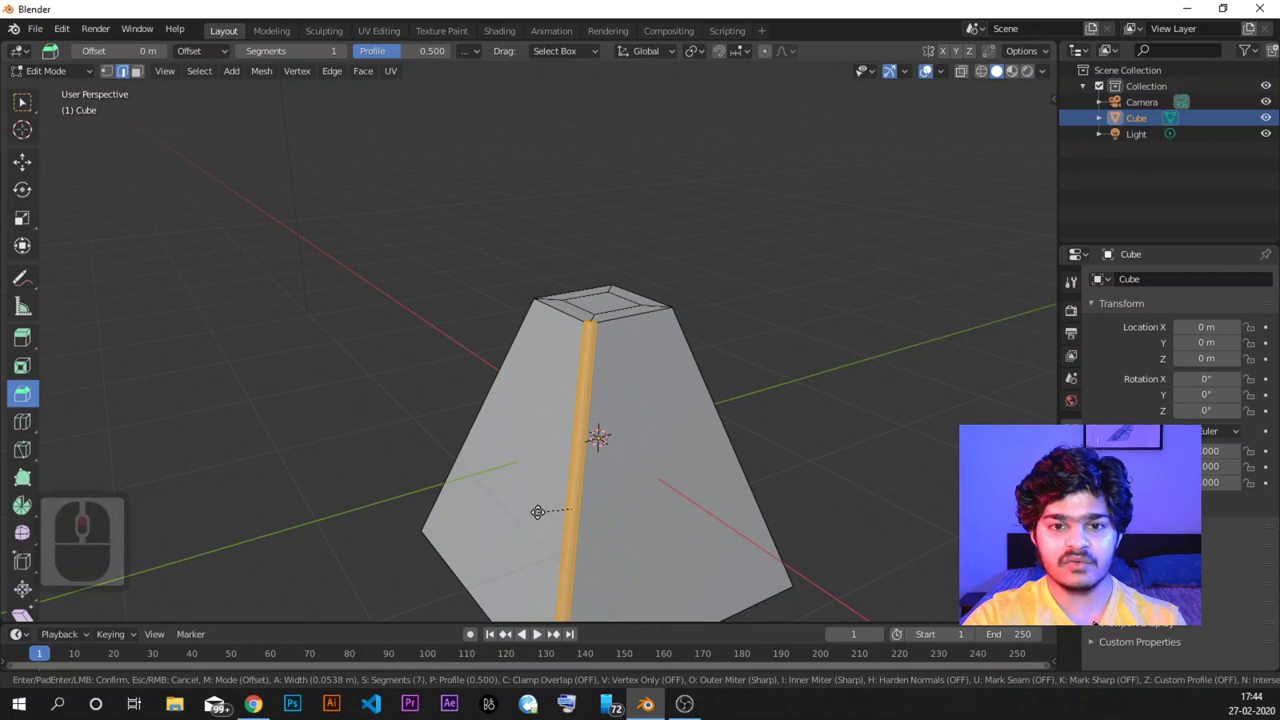
pyautogui.scroll(1, 538, 512)
pyautogui.scroll(-3, 538, 512)
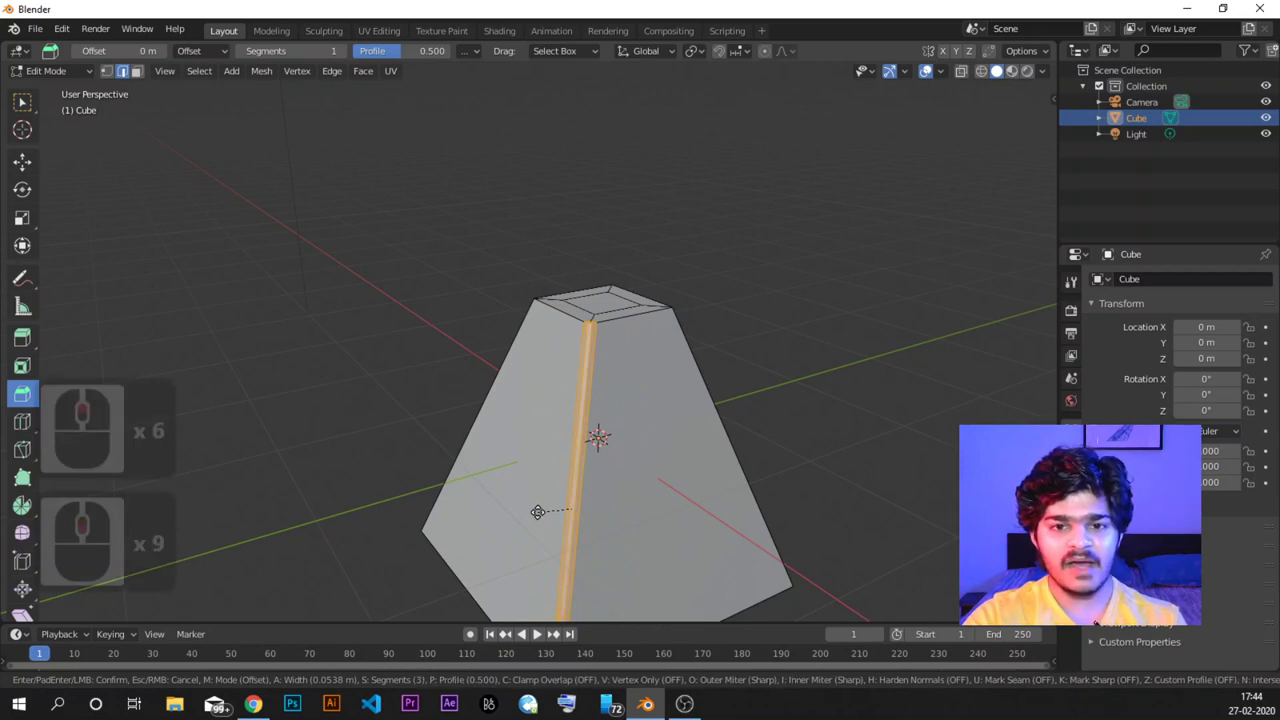
pyautogui.scroll(-1, 538, 512)
pyautogui.scroll(2, 538, 512)
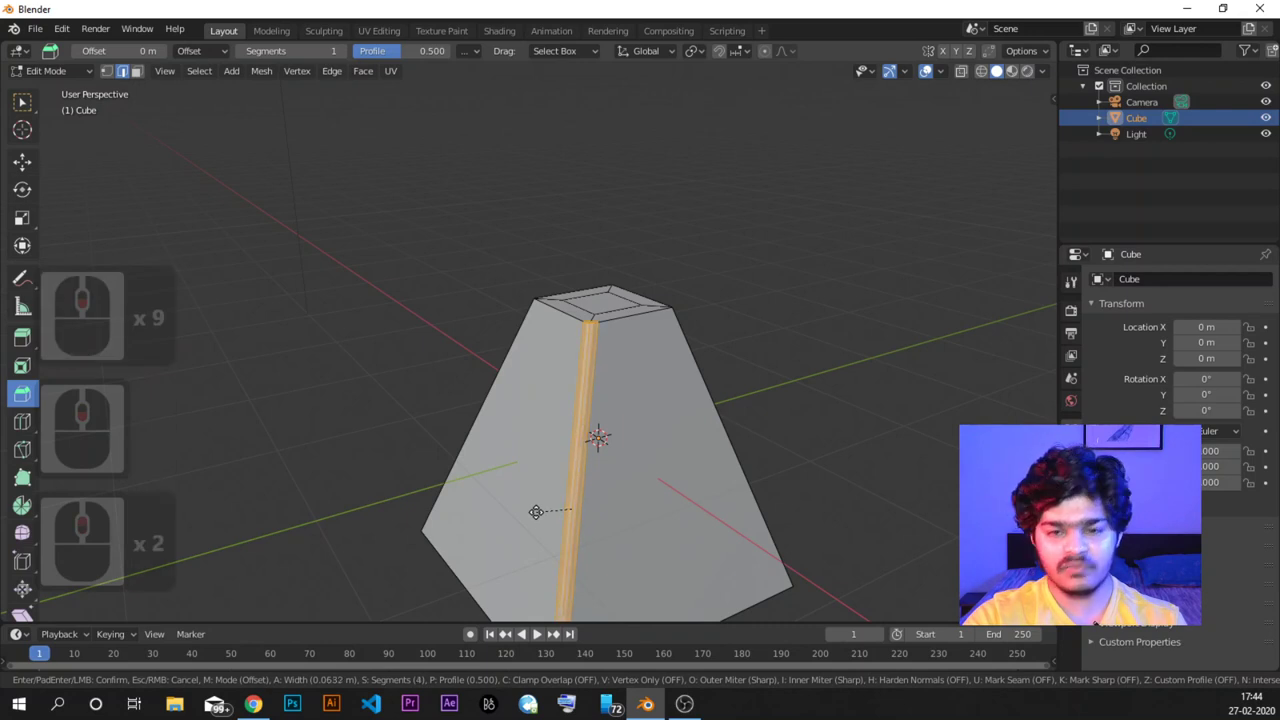
pyautogui.click(548, 505)
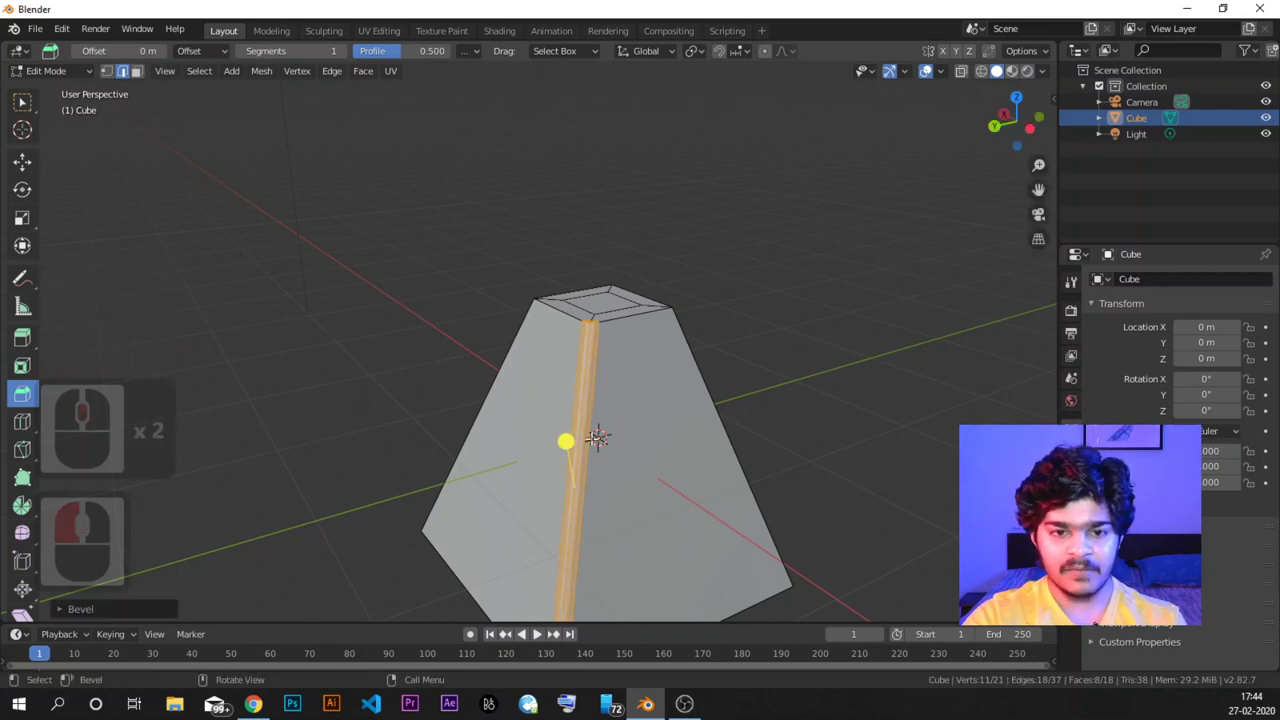
pyautogui.click(22, 101)
pyautogui.click(353, 408)
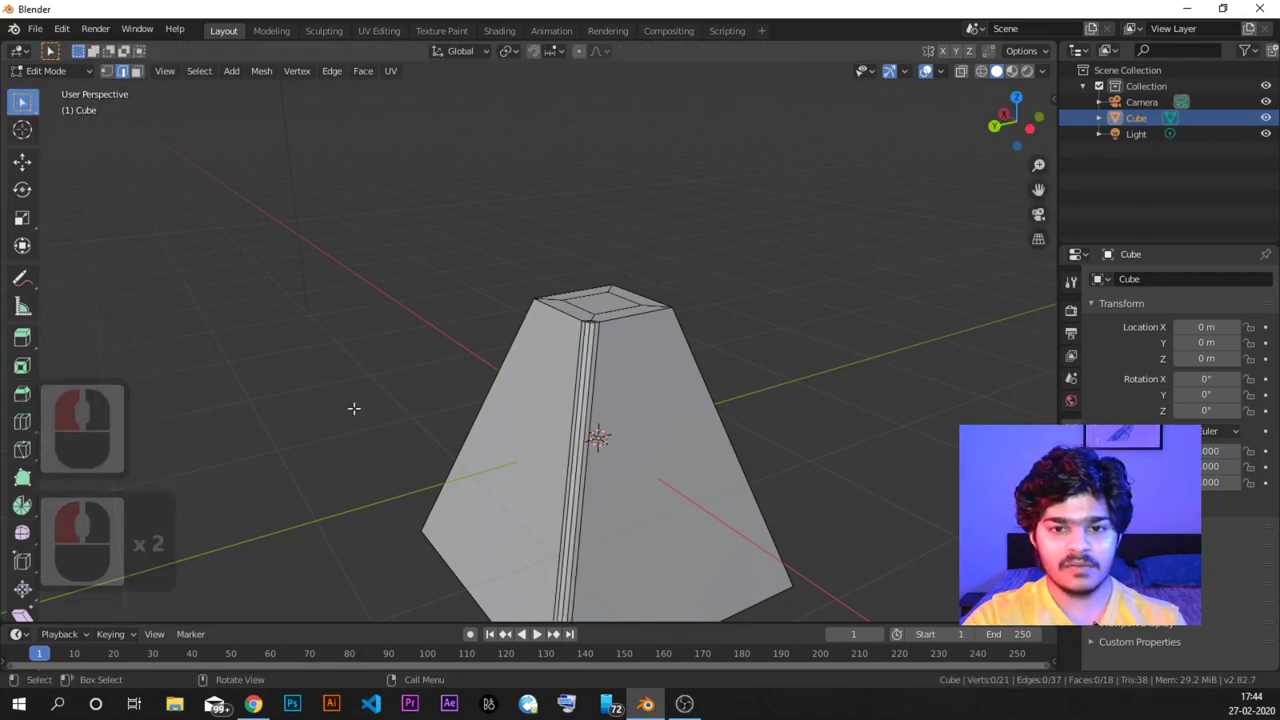
pyautogui.moveTo(511, 399)
pyautogui.mouseDown(button='middle')
pyautogui.moveTo(440, 366)
pyautogui.moveTo(477, 391)
pyautogui.moveTo(600, 418)
pyautogui.moveTo(559, 407)
pyautogui.moveTo(629, 412)
pyautogui.moveTo(700, 394)
pyautogui.moveTo(514, 386)
pyautogui.moveTo(520, 323)
pyautogui.moveTo(494, 363)
pyautogui.moveTo(511, 389)
pyautogui.mouseUp(button='middle')
pyautogui.press('Tab')
pyautogui.scroll(3, 514, 386)
pyautogui.scroll(3, 517, 323)
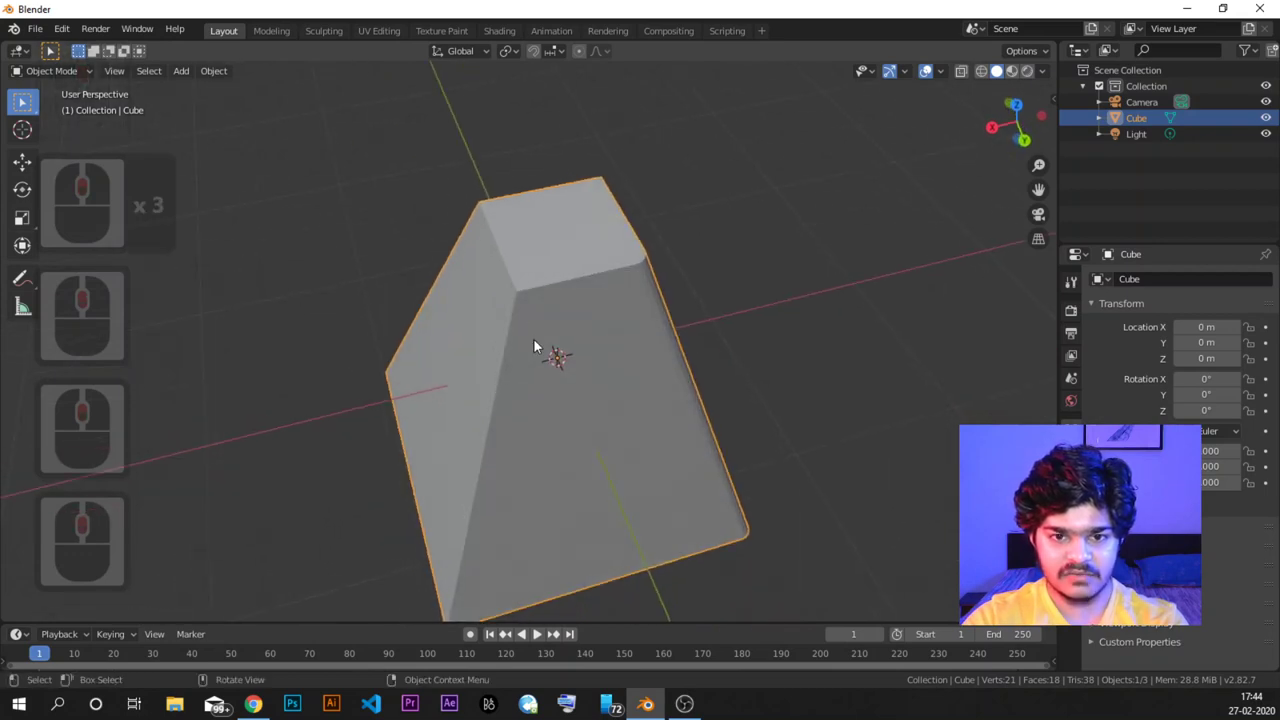
pyautogui.moveTo(534, 342); pyautogui.dragTo(481, 404, button='middle')
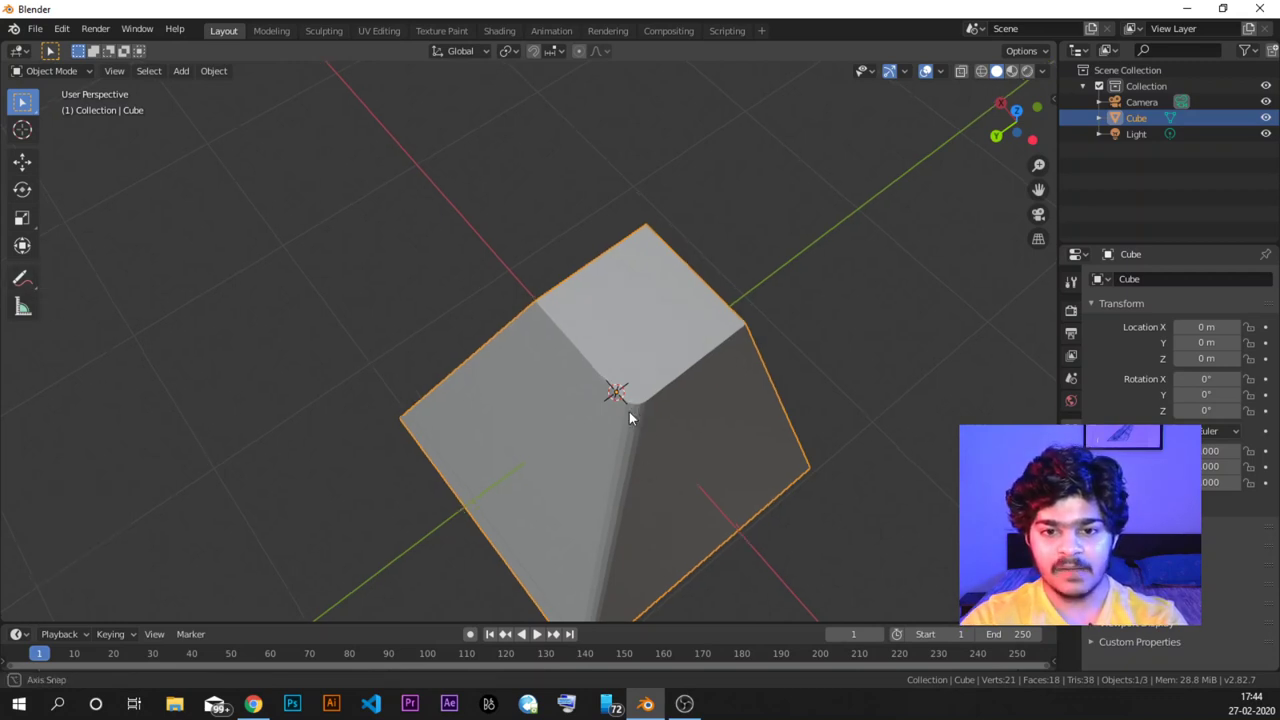
pyautogui.moveTo(631, 420); pyautogui.dragTo(609, 442, button='middle')
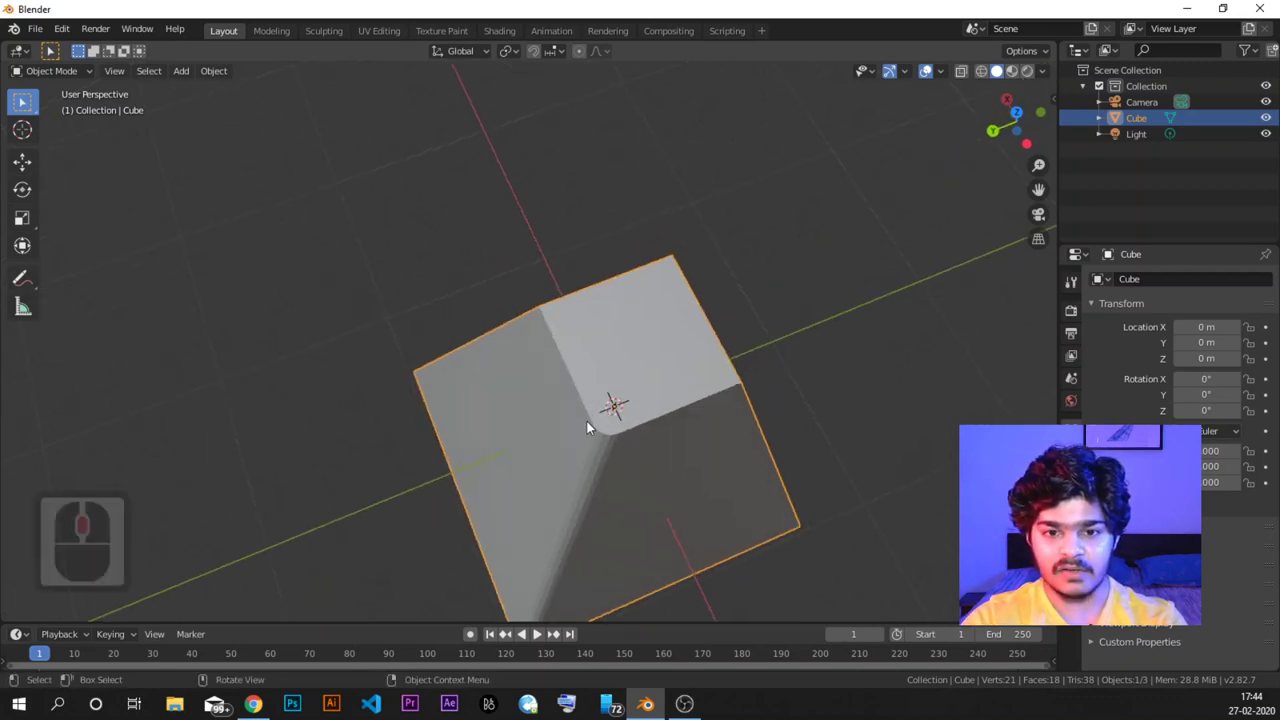
pyautogui.moveTo(610, 491); pyautogui.dragTo(490, 357, button='middle')
pyautogui.press('Tab')
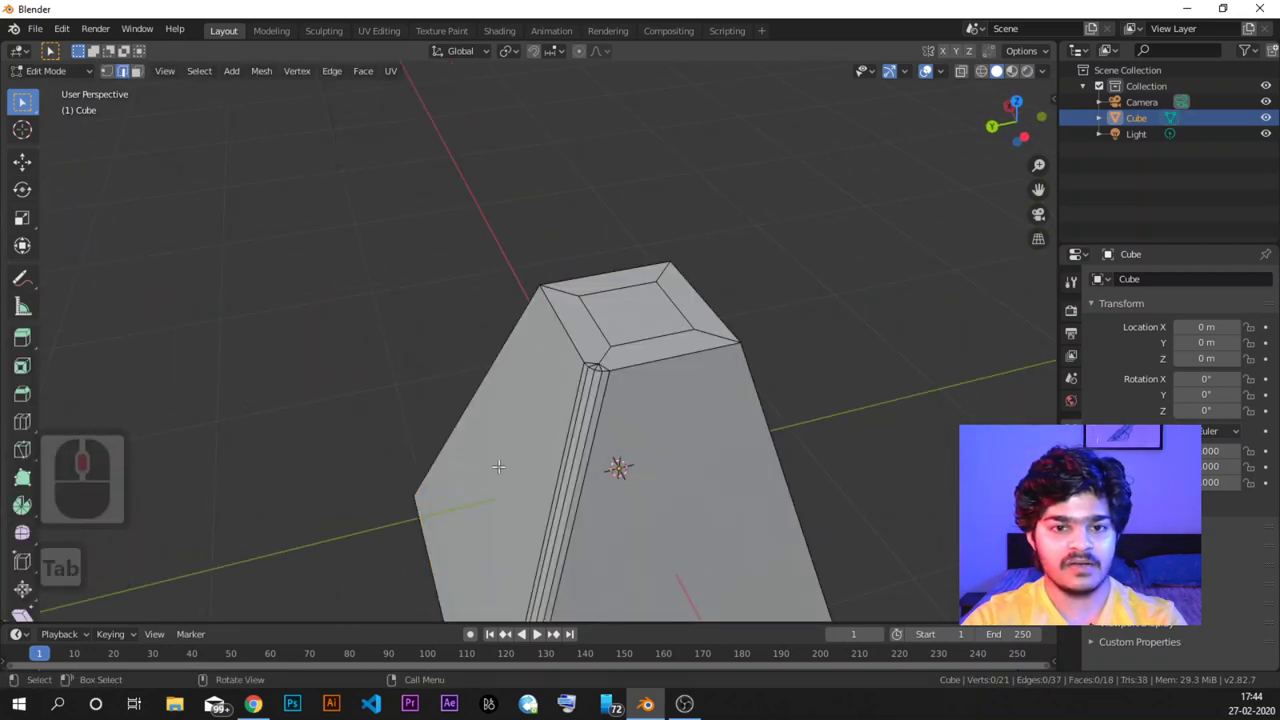
pyautogui.moveTo(532, 447); pyautogui.dragTo(449, 363, button='middle')
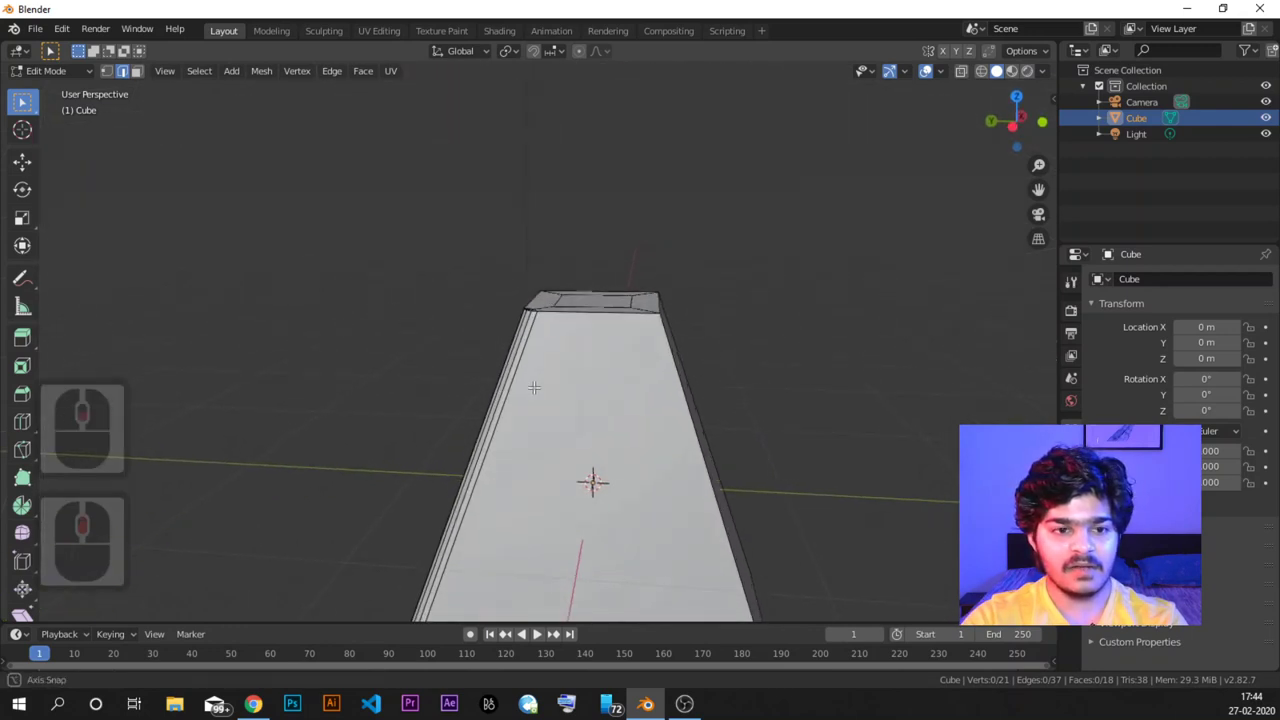
pyautogui.moveTo(531, 383); pyautogui.dragTo(211, 434, button='middle')
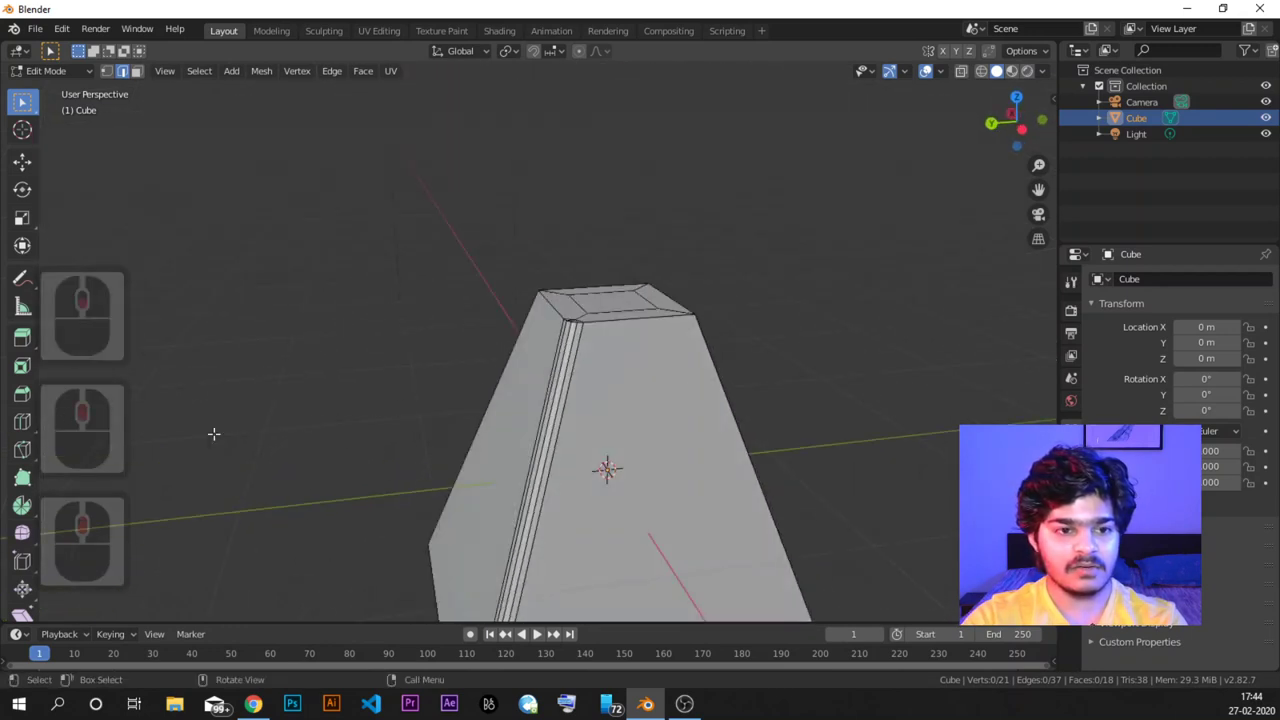
# Try bevelling the earlier bevelled strip and its faces, then cancel to restore the shape.
pyautogui.click(22, 395)
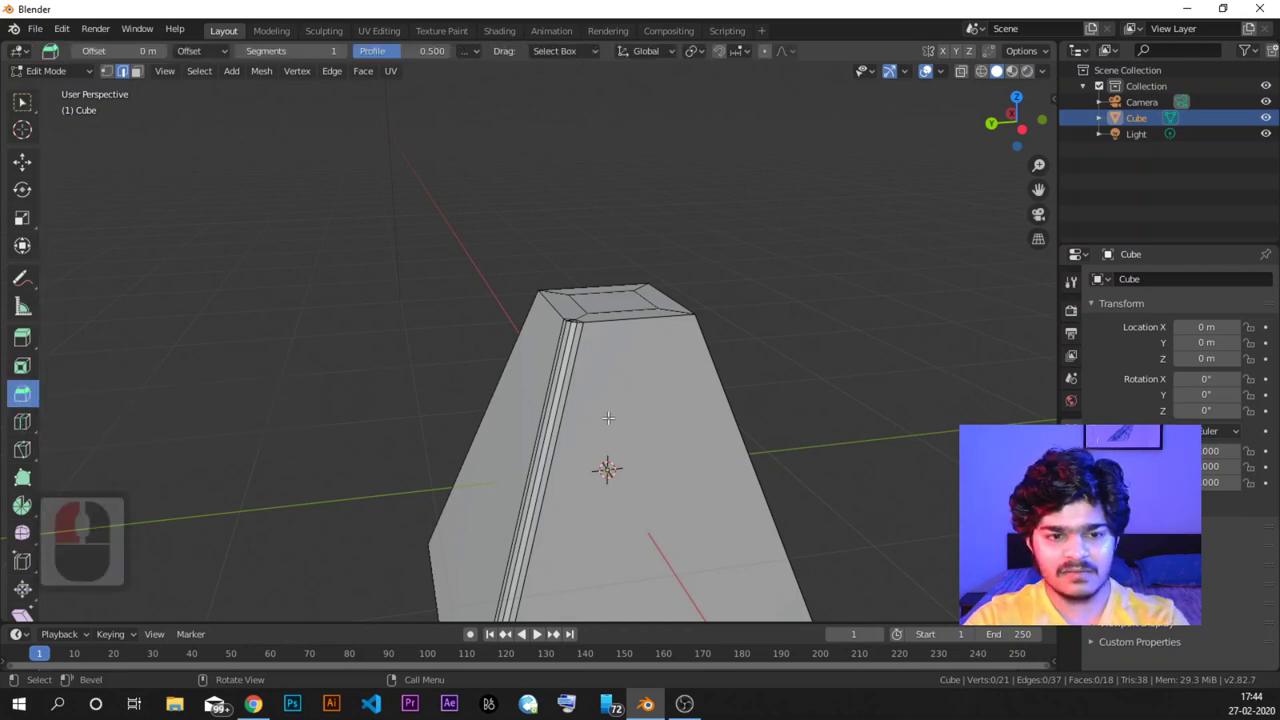
pyautogui.moveTo(444, 330); pyautogui.dragTo(582, 408)
pyautogui.hotkey('ctrl', 'b')
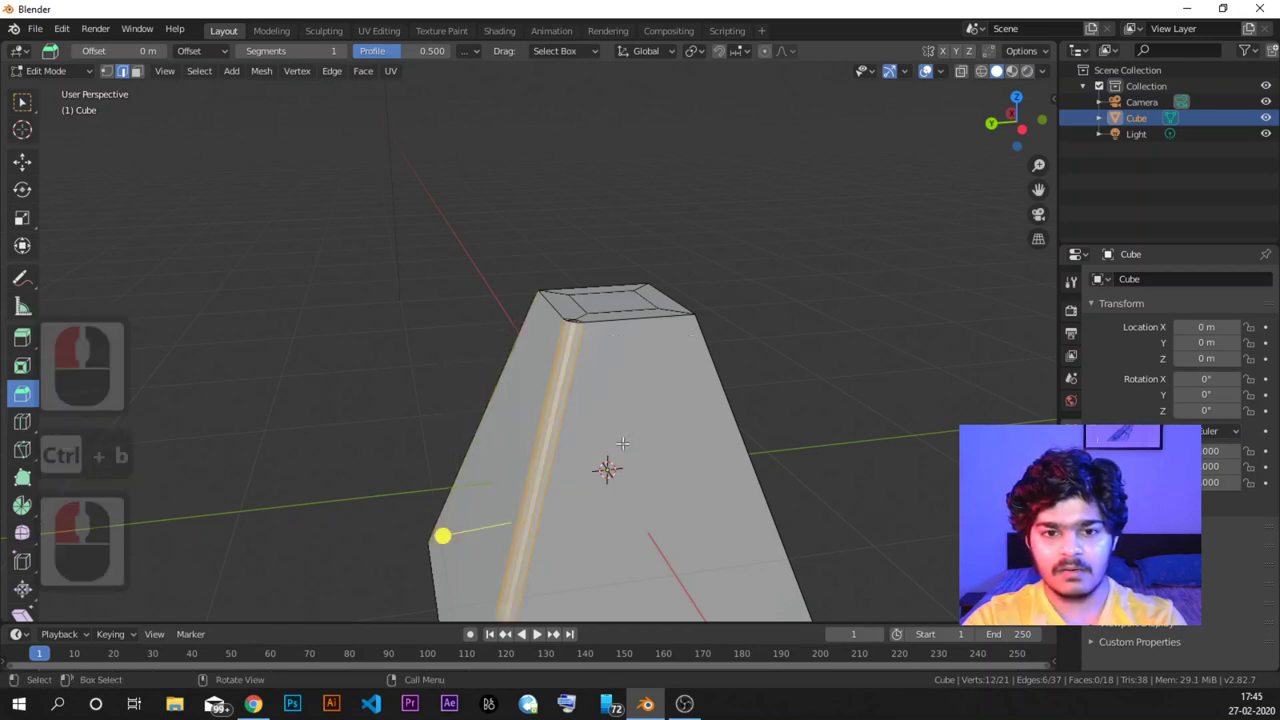
pyautogui.moveTo(436, 318); pyautogui.dragTo(546, 426)
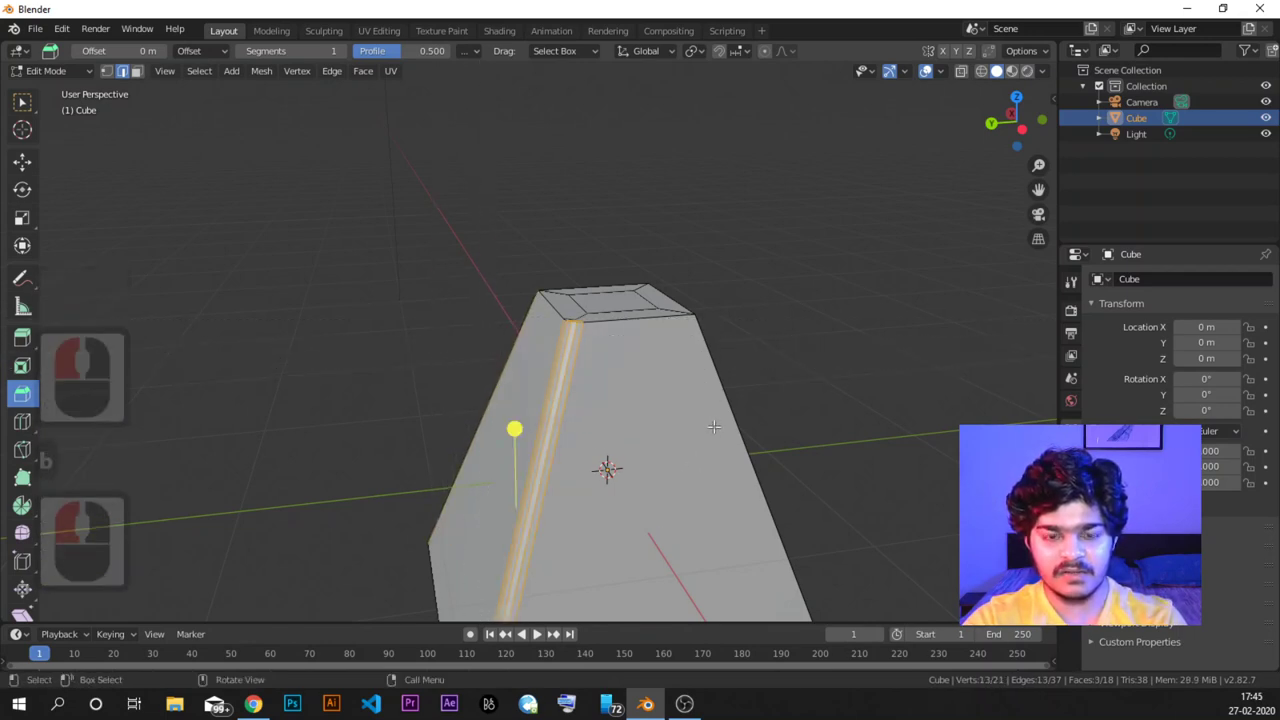
pyautogui.hotkey('ctrl', 'b')
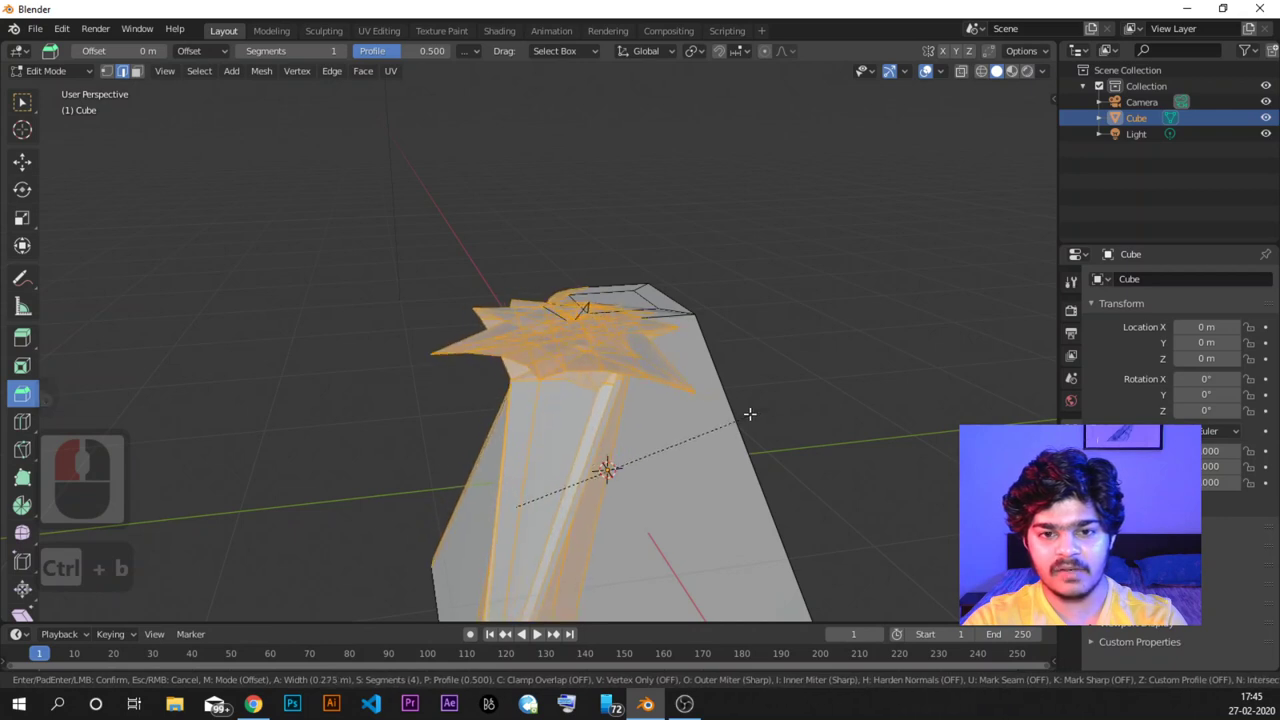
pyautogui.rightClick(749, 414)
# Bevel the front vertical corner edge into a rounded multi-segment strip, bringing the mesh to 30 vertices.
pyautogui.moveTo(709, 375); pyautogui.dragTo(683, 369, button='middle')
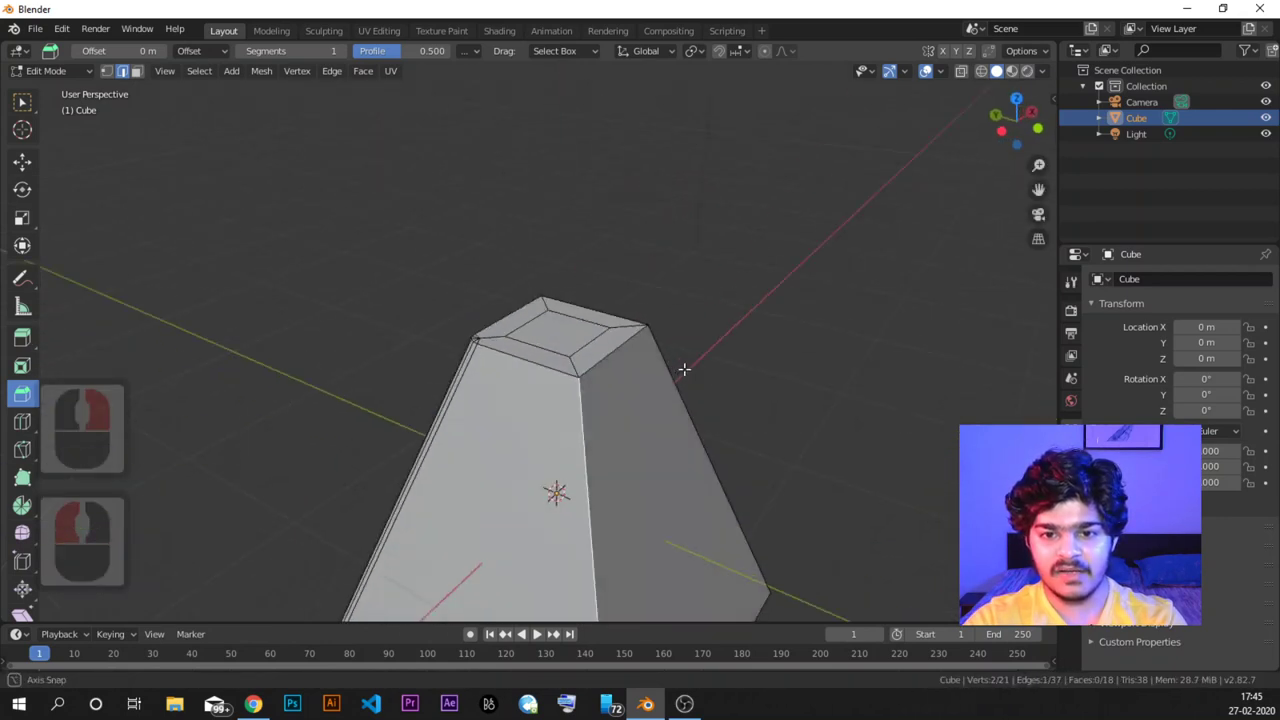
pyautogui.hotkey('ctrl', 'b')
pyautogui.scroll(3, 730, 363)
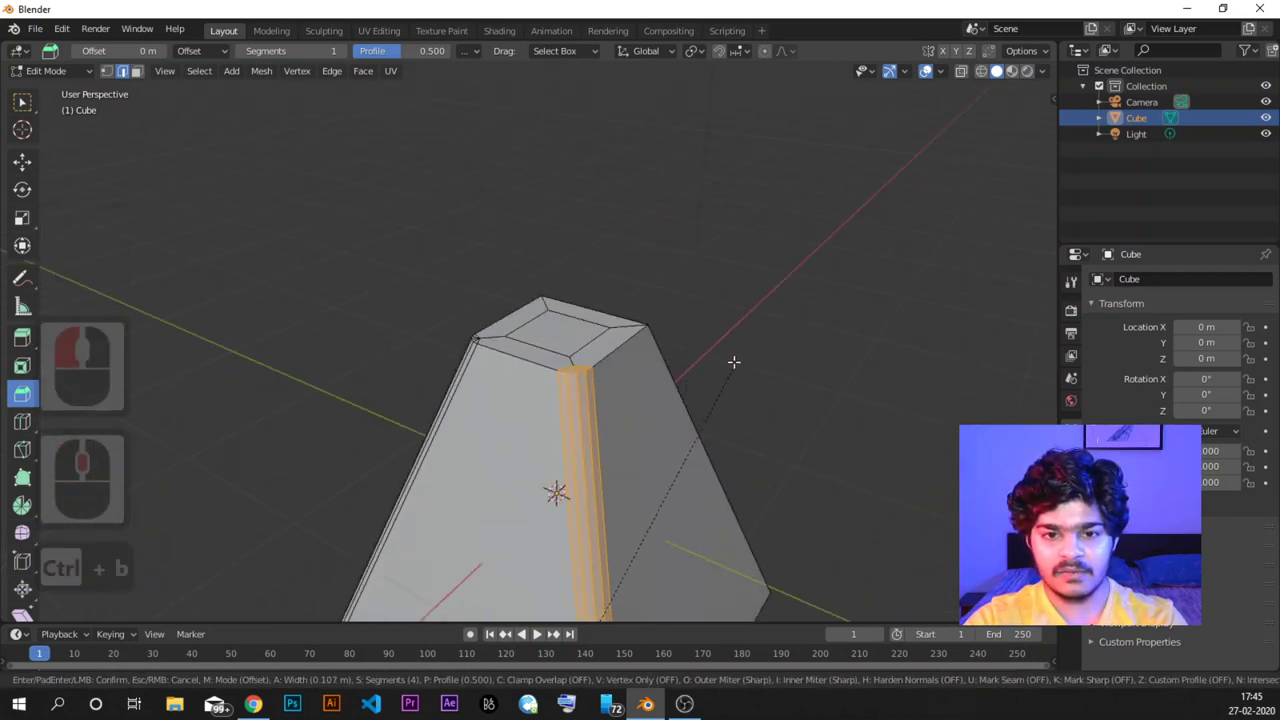
pyautogui.scroll(-3, 736, 362)
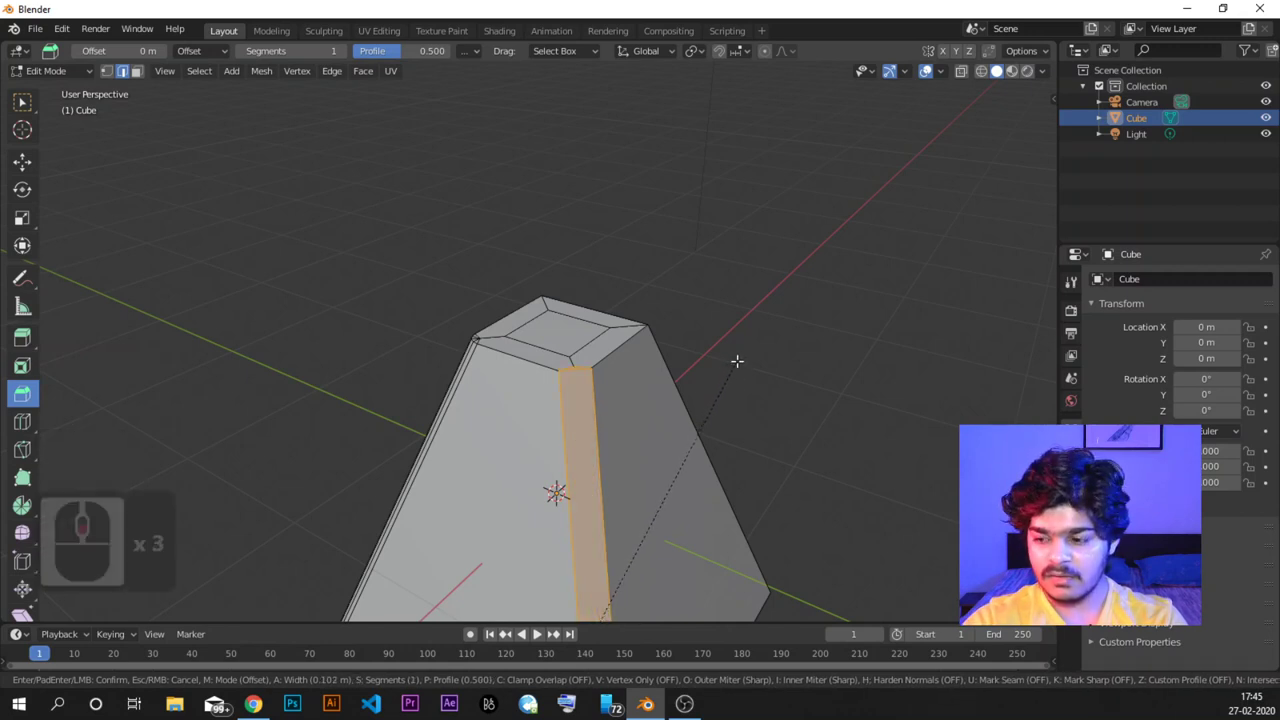
pyautogui.scroll(-2, 736, 361)
pyautogui.scroll(4, 736, 361)
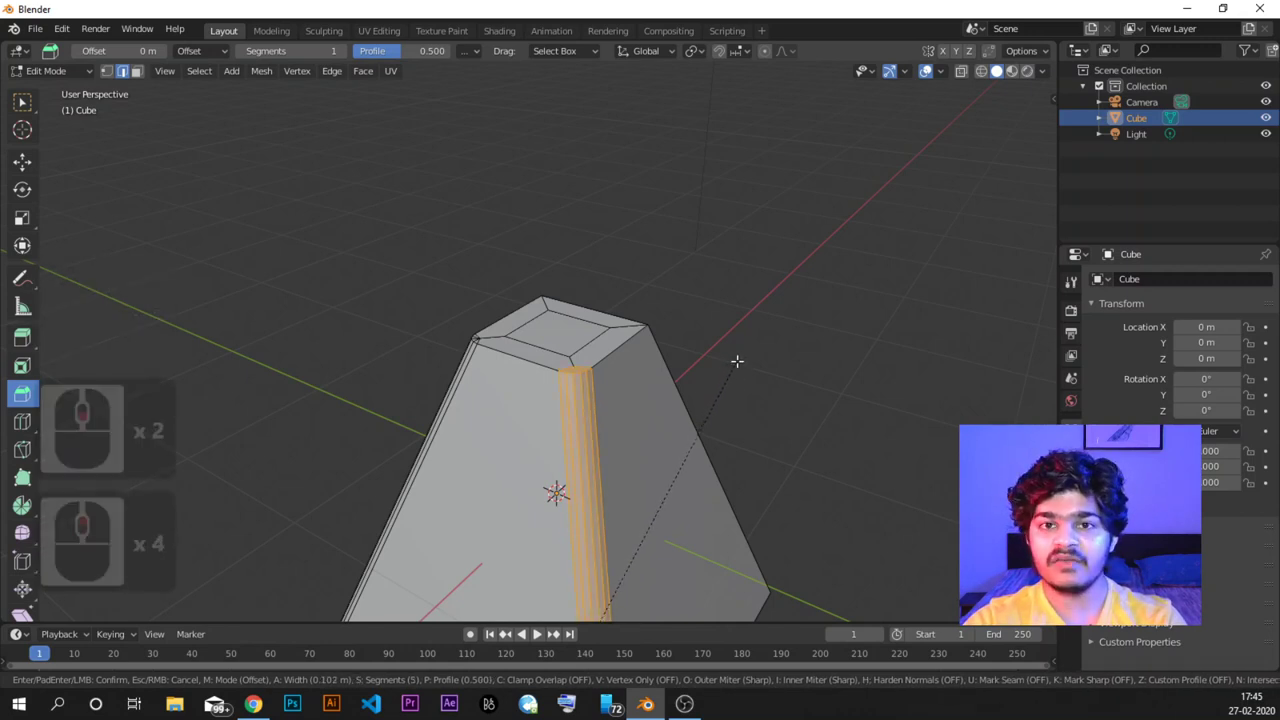
pyautogui.scroll(-12, 736, 361)
pyautogui.scroll(11, 736, 361)
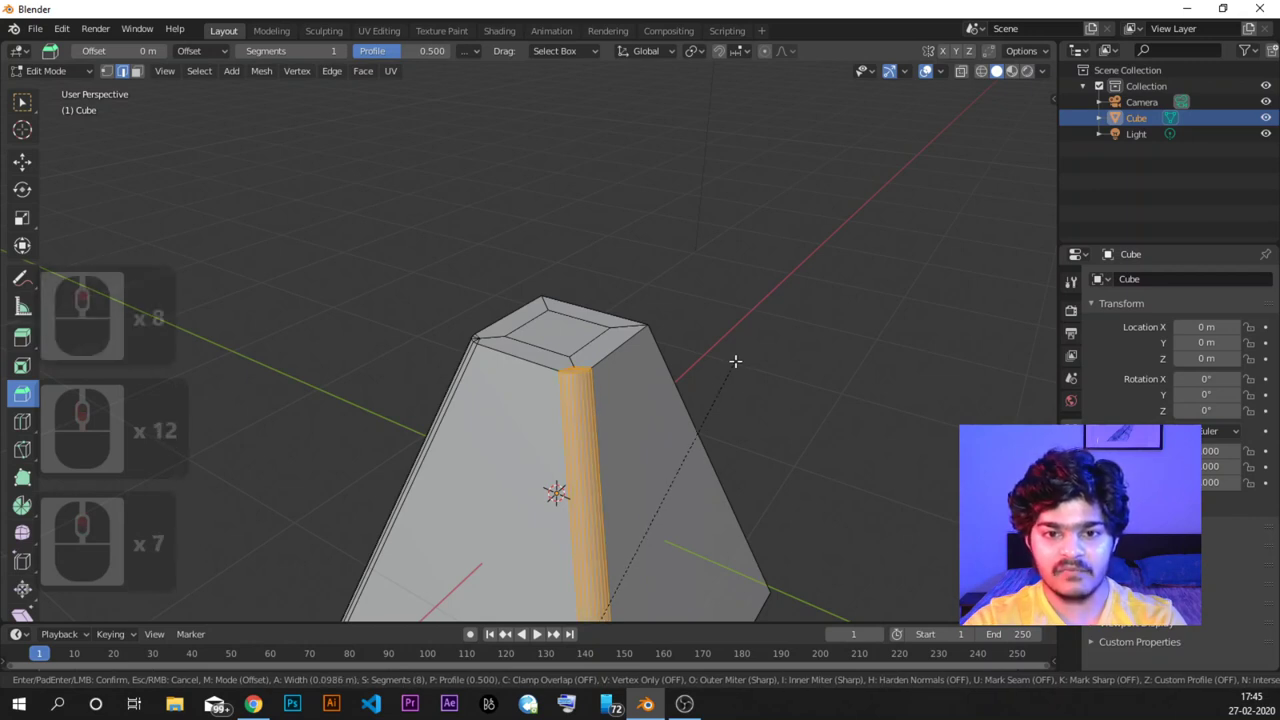
pyautogui.scroll(-7, 735, 361)
pyautogui.scroll(-5, 735, 361)
pyautogui.scroll(3, 734, 360)
pyautogui.click(735, 361)
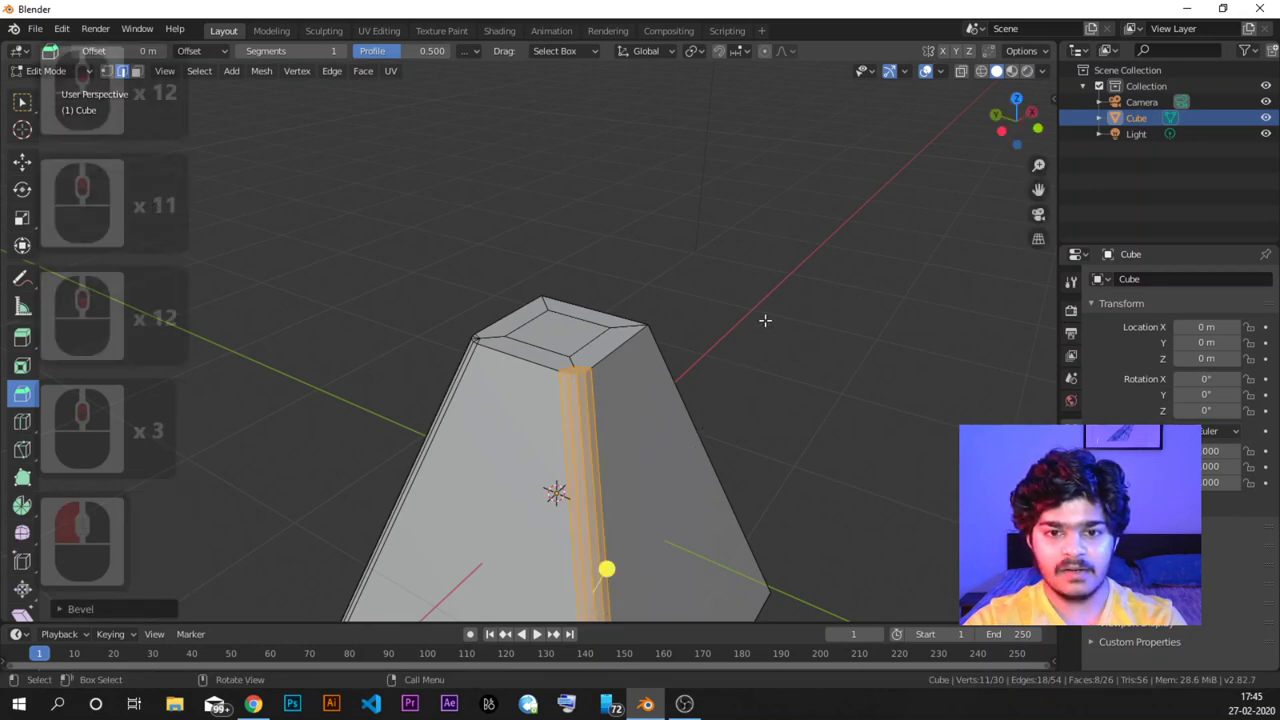
# Clear the bevelled edge selection and orbit to see the frustum's side.
pyautogui.moveTo(766, 320); pyautogui.dragTo(676, 325)
pyautogui.rightClick(741, 301)
pyautogui.click(563, 229)
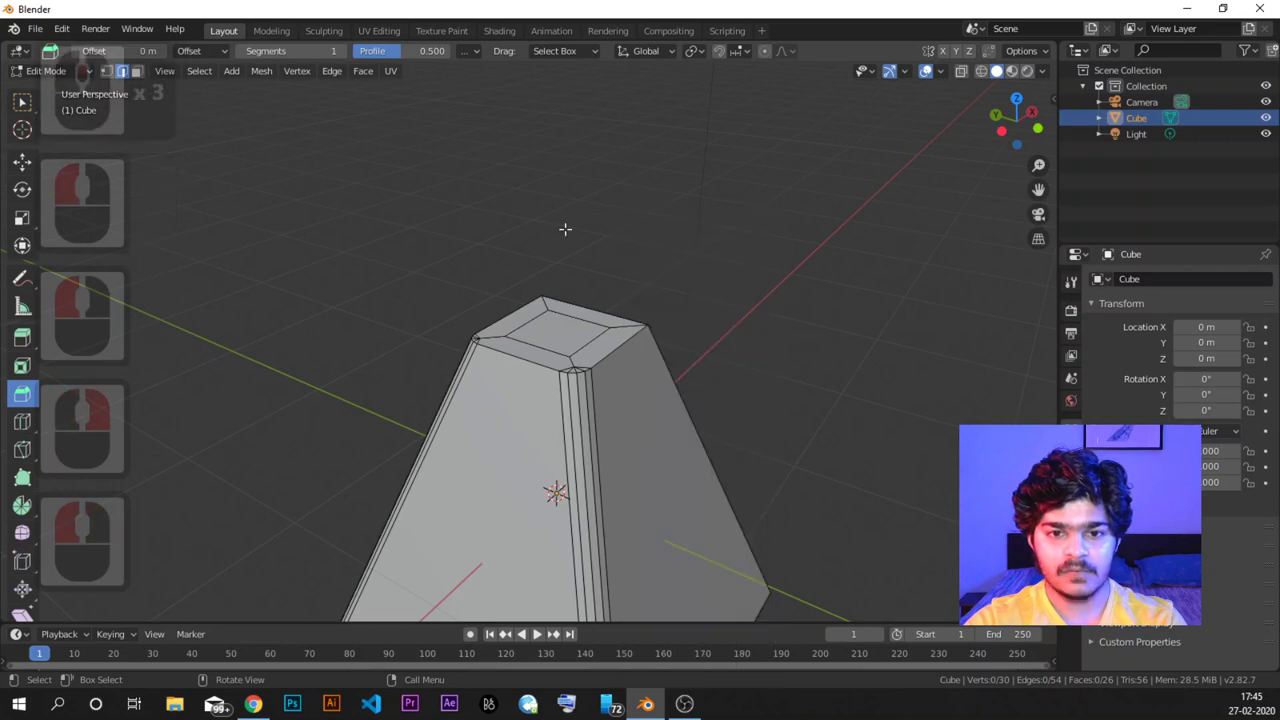
pyautogui.moveTo(563, 229); pyautogui.dragTo(486, 271, button='middle')
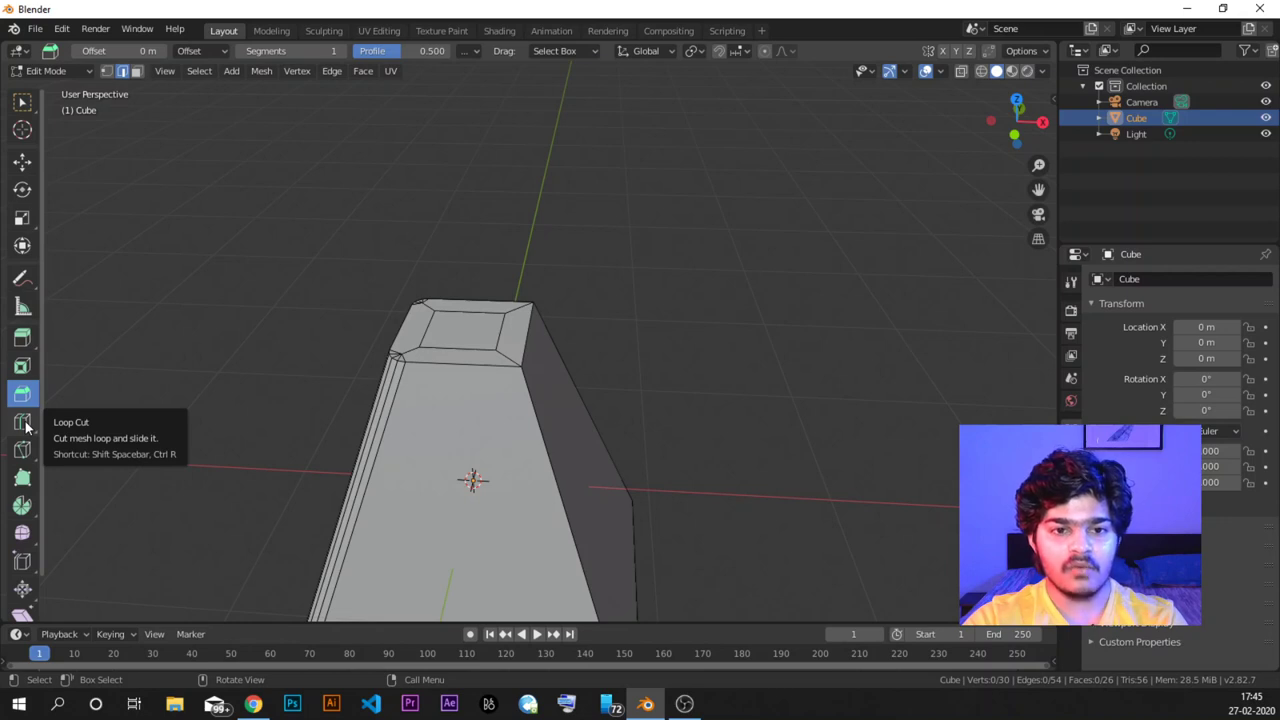
# Cut a horizontal edge loop across the middle of the frustum.
pyautogui.click(22, 422)
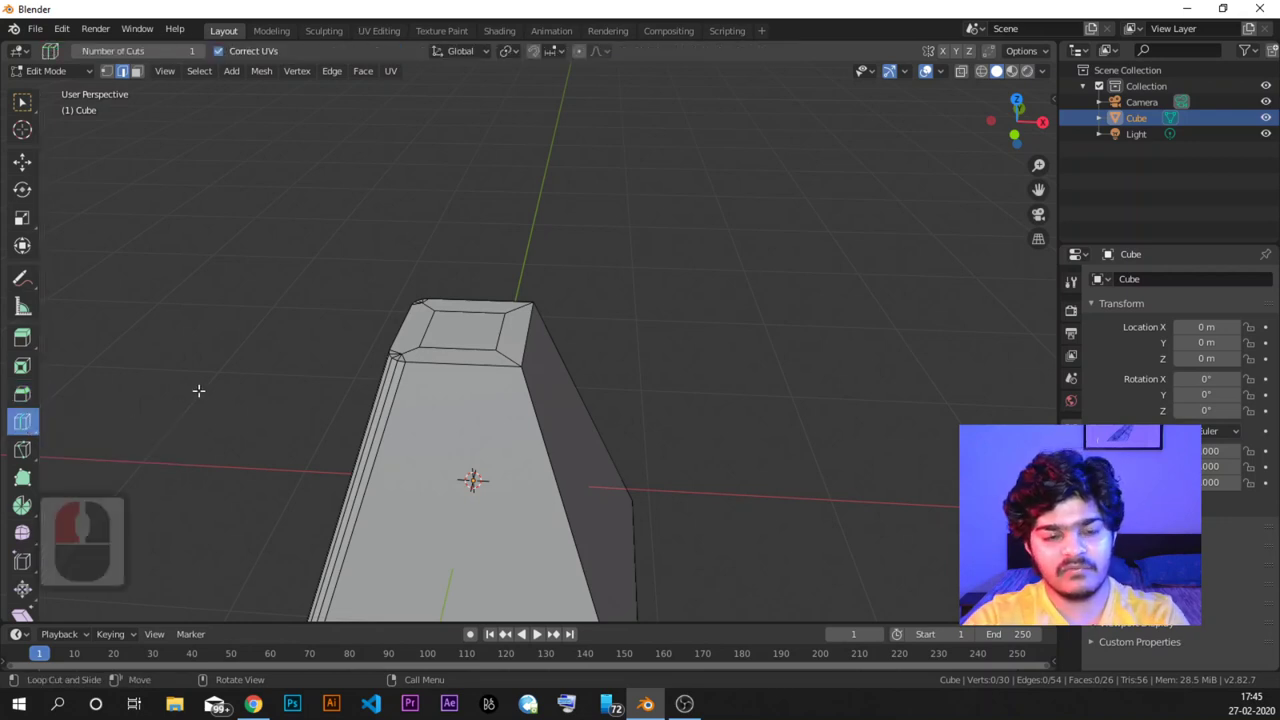
pyautogui.moveTo(214, 414); pyautogui.dragTo(243, 392, button='middle')
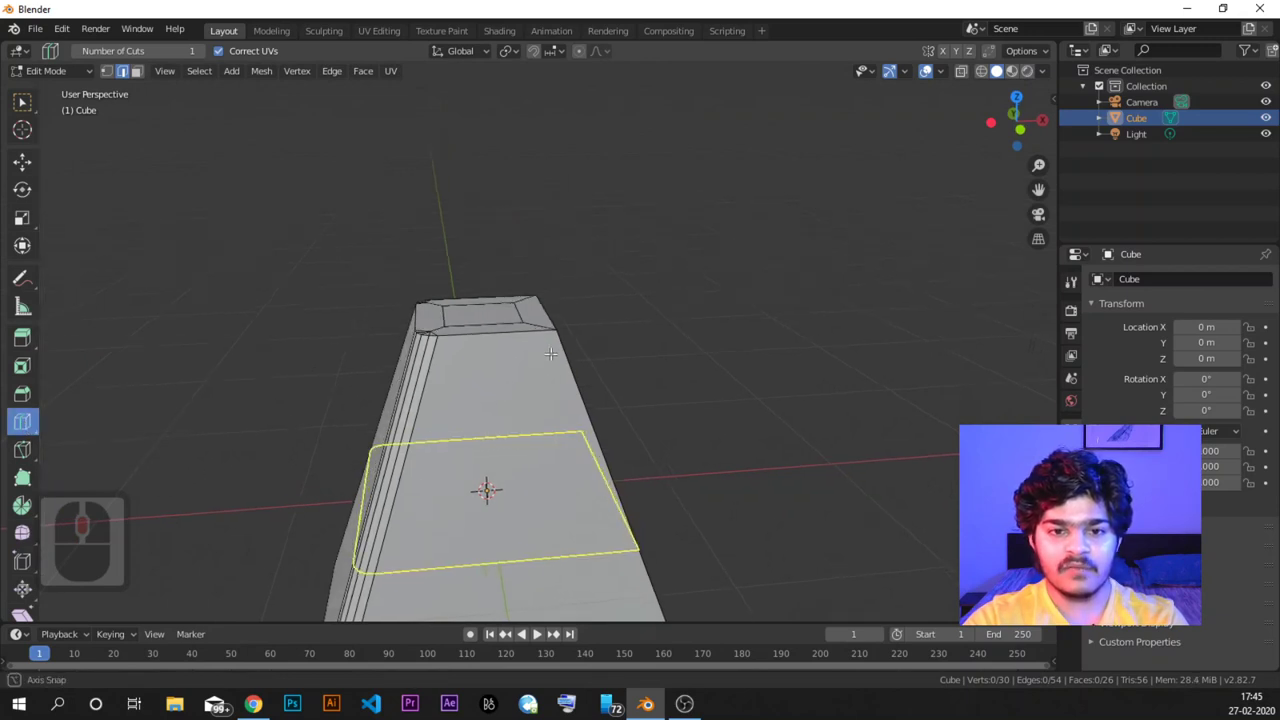
pyautogui.scroll(-4, 540, 365)
pyautogui.moveTo(545, 345); pyautogui.dragTo(515, 385, button='middle')
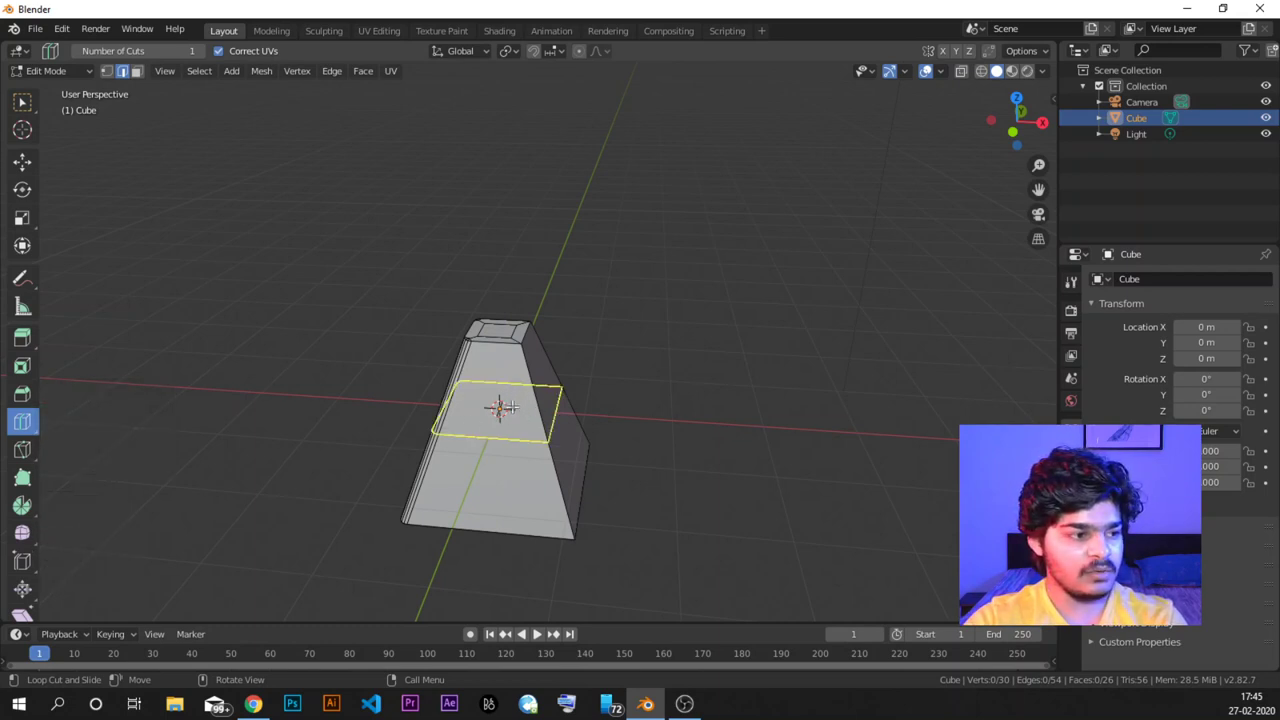
pyautogui.scroll(2, 512, 406)
pyautogui.keyDown('shift'); pyautogui.moveTo(512, 406); pyautogui.dragTo(557, 325, button='middle'); pyautogui.keyUp('shift')
pyautogui.scroll(1, 557, 325)
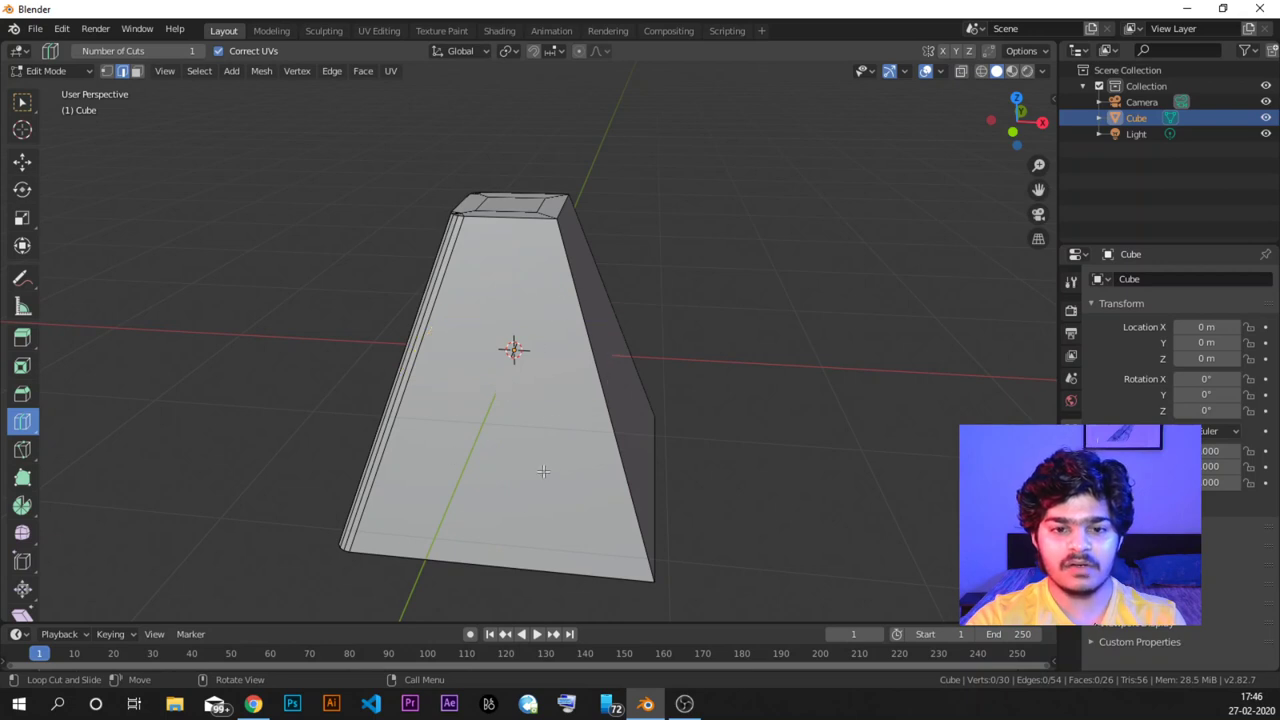
pyautogui.click(594, 330)
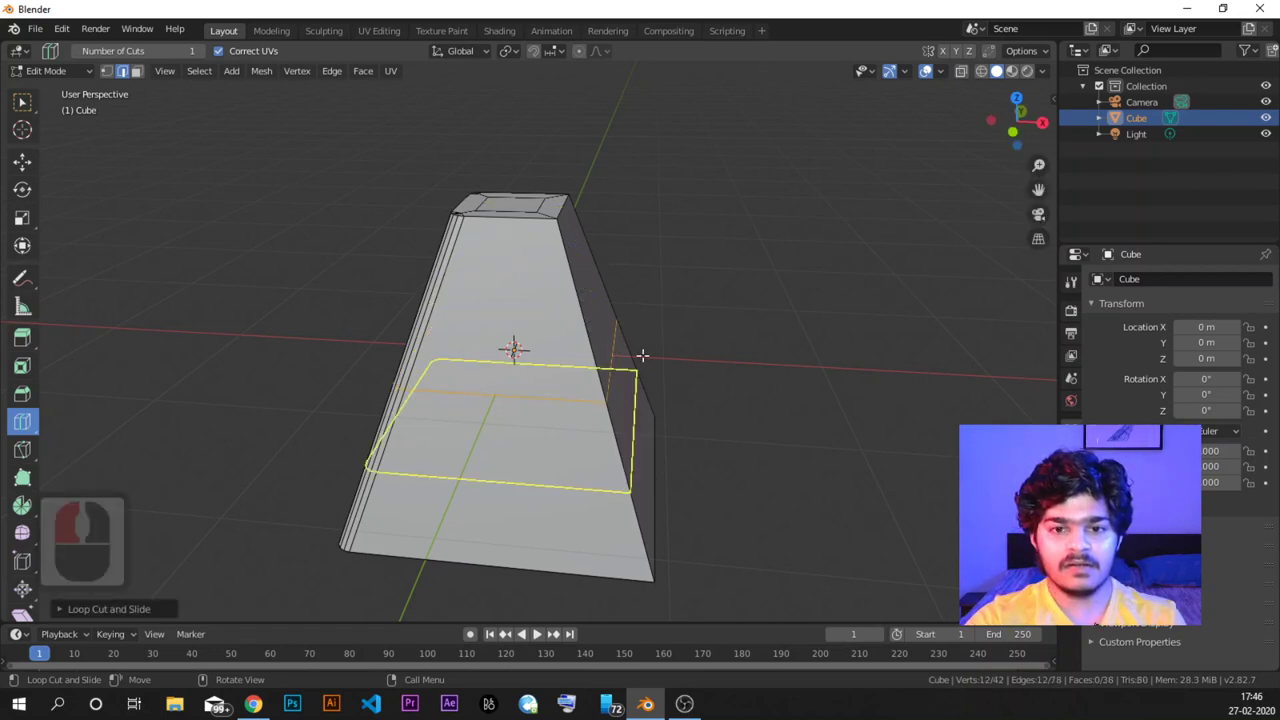
# Deselect it, then cut a second horizontal edge loop lower down the frustum.
pyautogui.click(22, 101)
pyautogui.click(181, 241)
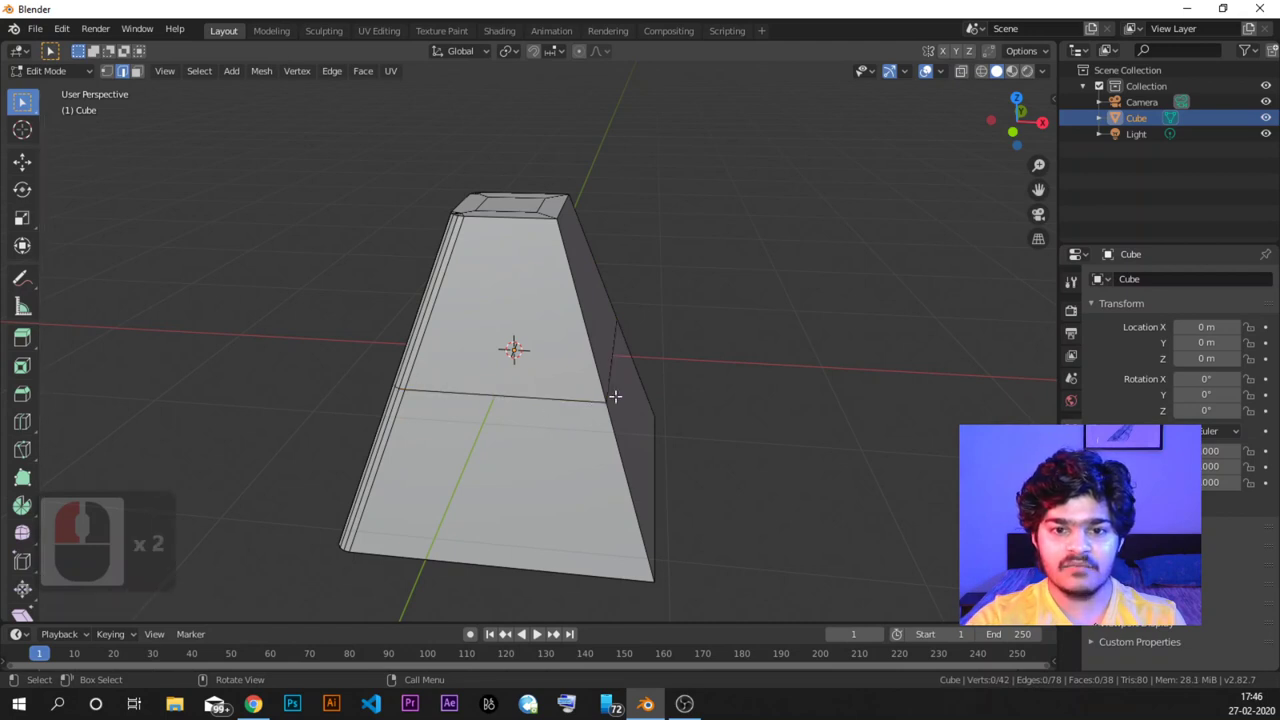
pyautogui.click(22, 421)
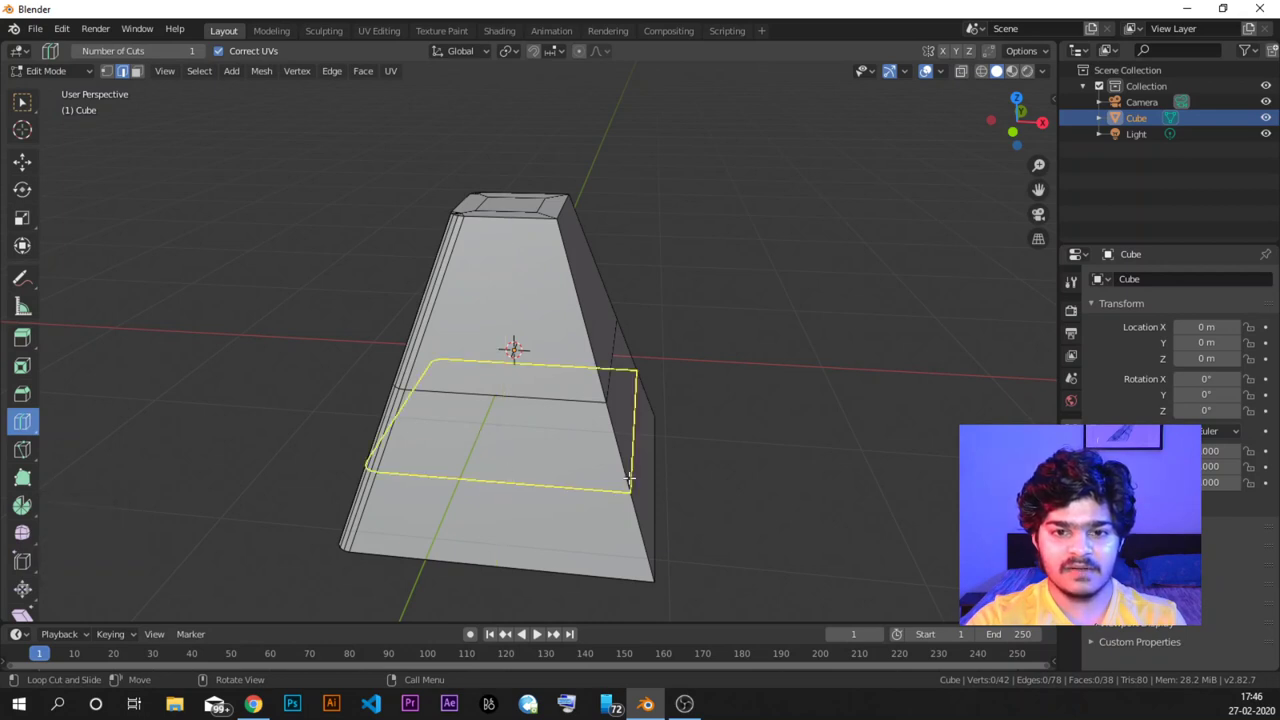
pyautogui.click(622, 420)
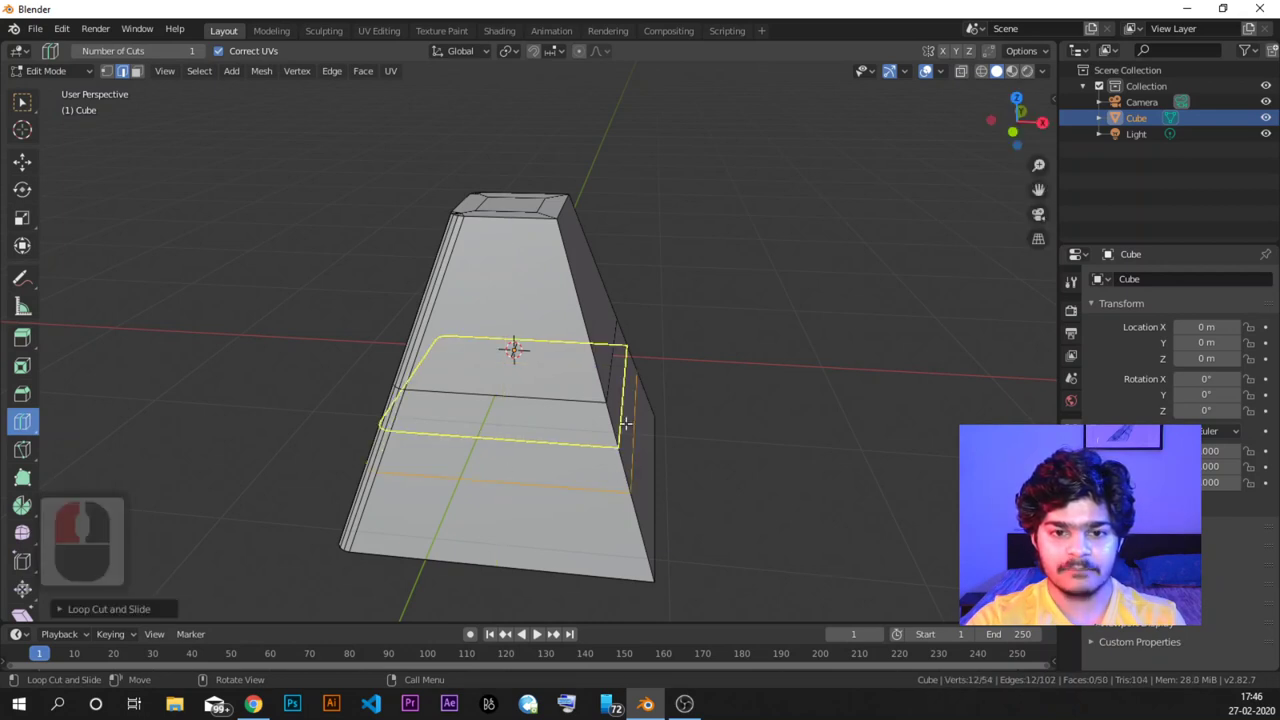
pyautogui.rightClick(380, 288)
pyautogui.click(21, 107)
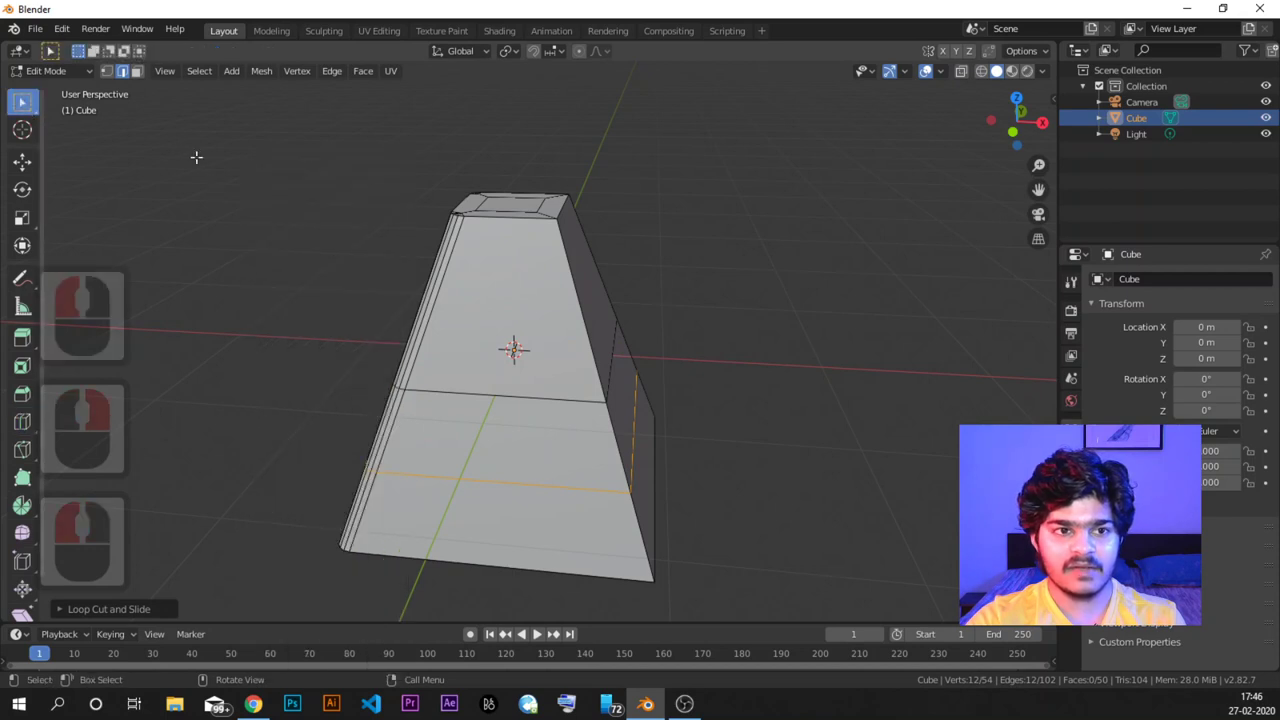
# Deselect the second loop and pick plain Loop Cut from the tool's variants.
pyautogui.click(351, 354)
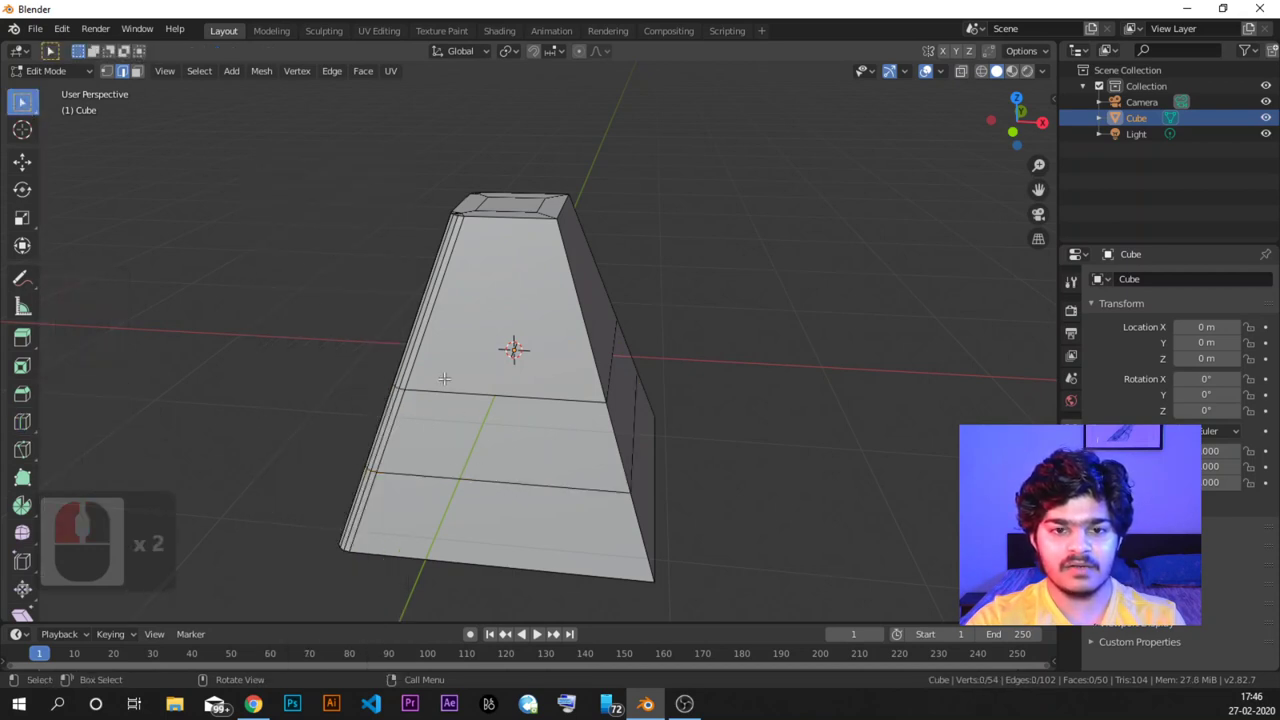
pyautogui.click(22, 423)
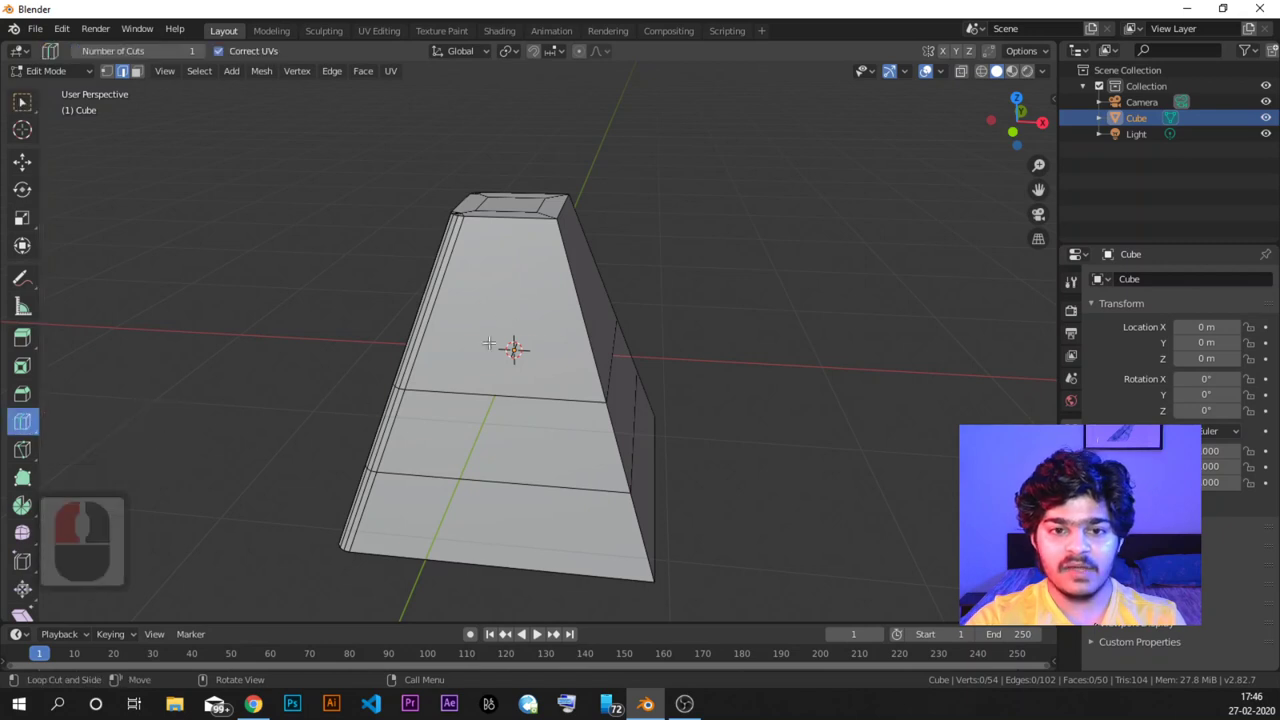
pyautogui.scroll(1, 511, 376)
pyautogui.scroll(-1, 510, 352)
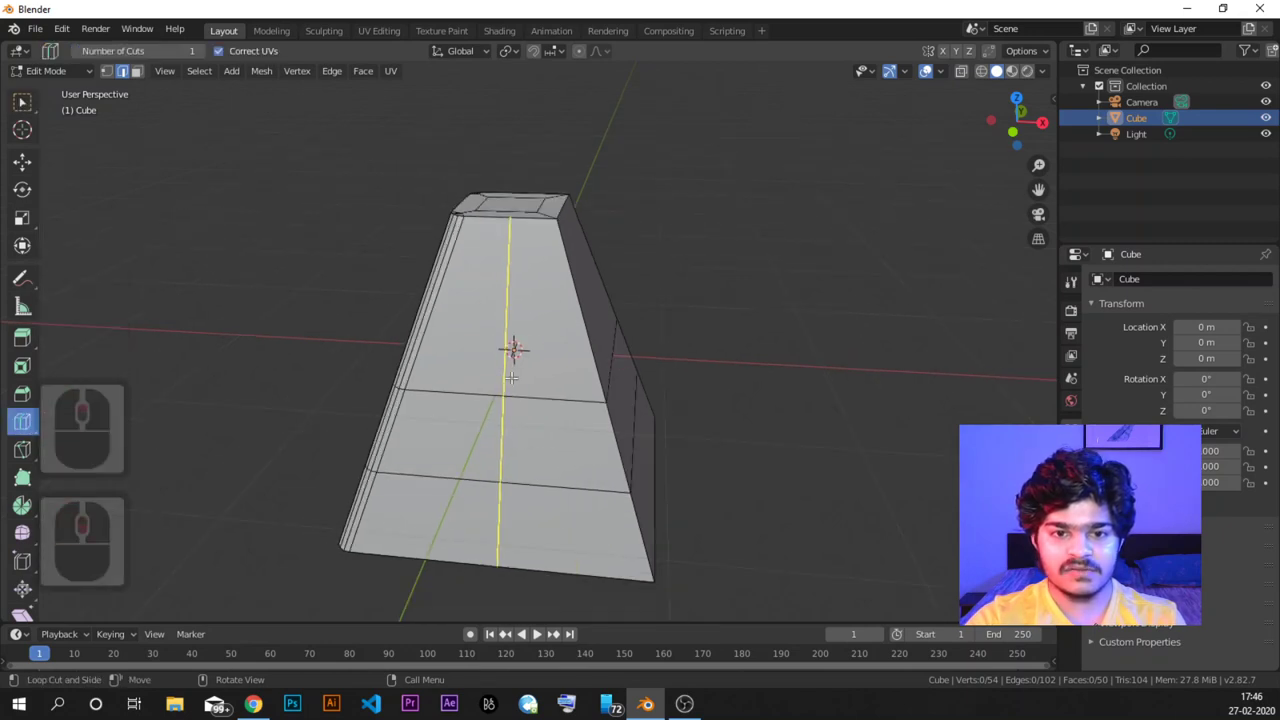
pyautogui.click(22, 426)
pyautogui.click(25, 428)
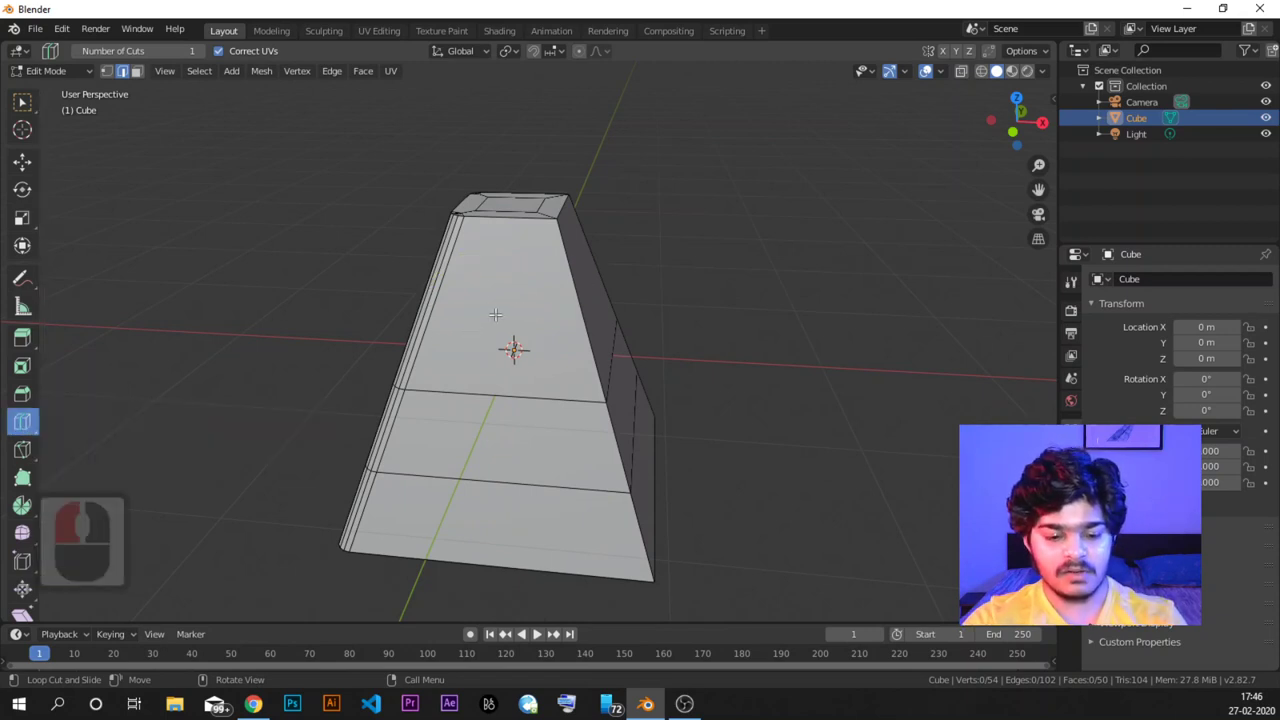
pyautogui.keyDown('ctrl'); pyautogui.click(349, 291); pyautogui.keyUp('ctrl')
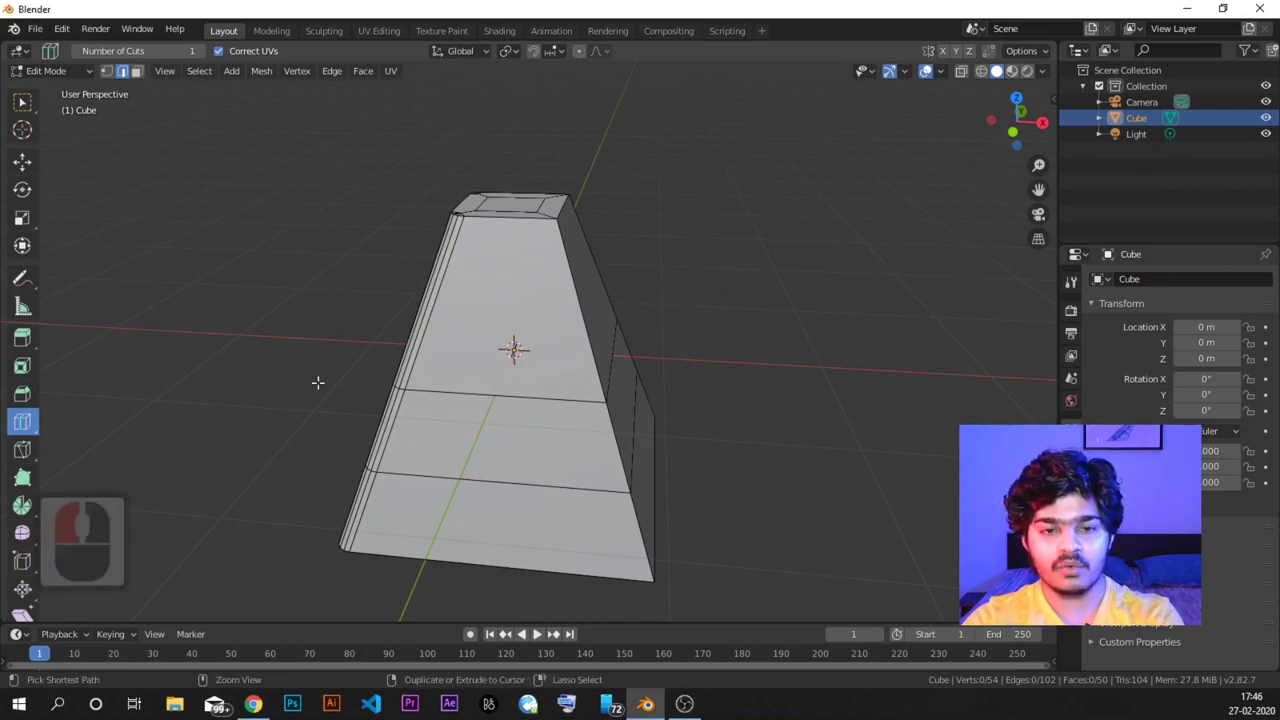
# Cut a third horizontal edge loop near the frustum's top, then undo the latest cut.
pyautogui.hotkey('ctrl', 'r')
pyautogui.click(425, 318)
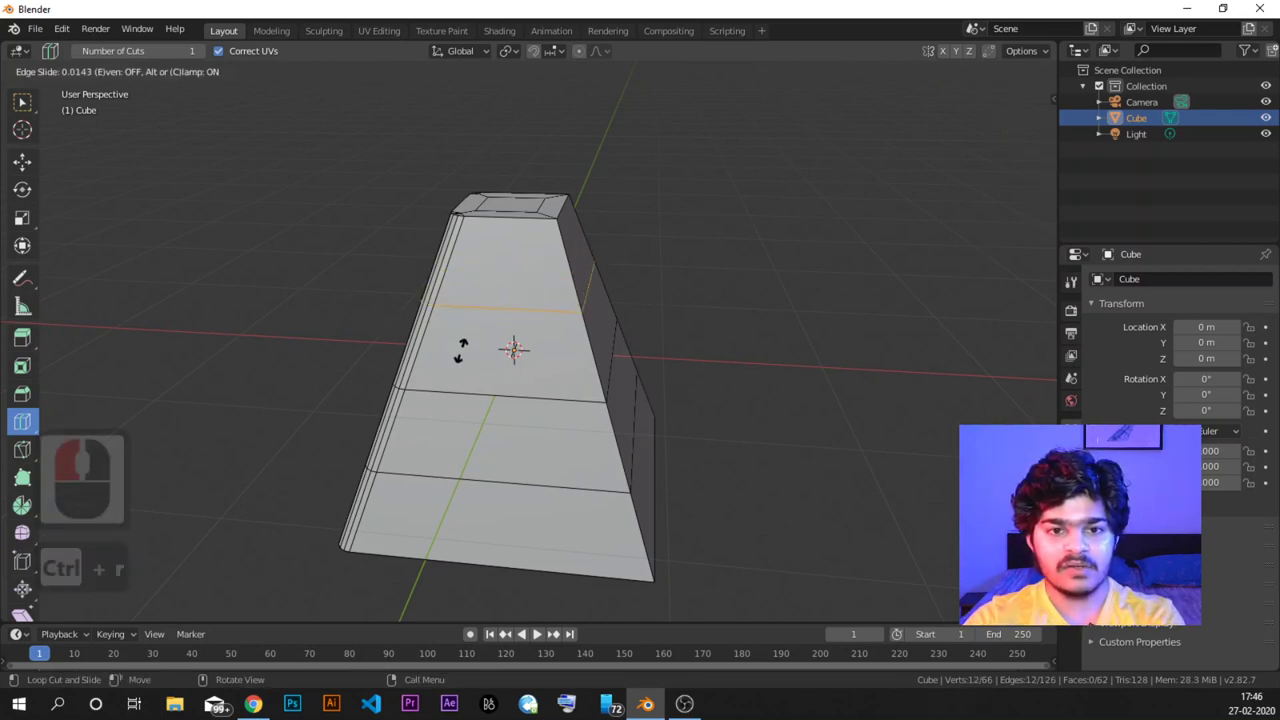
pyautogui.rightClick(514, 348)
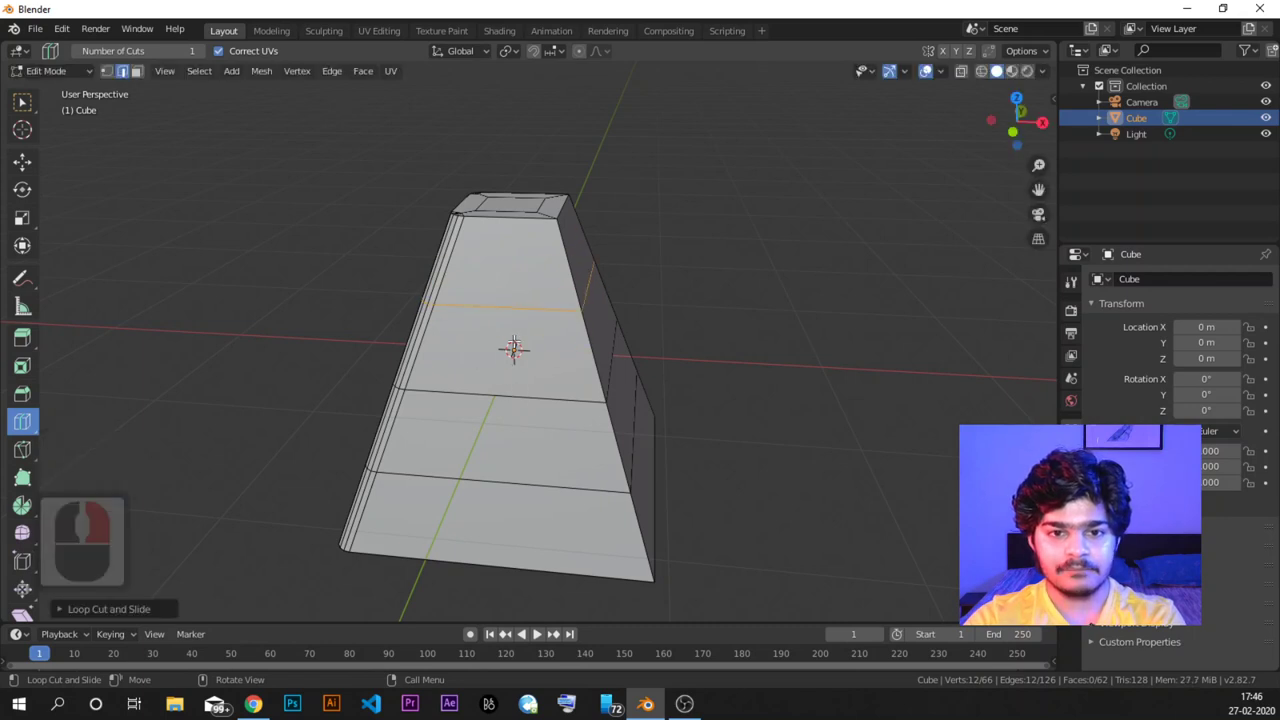
pyautogui.click(306, 230)
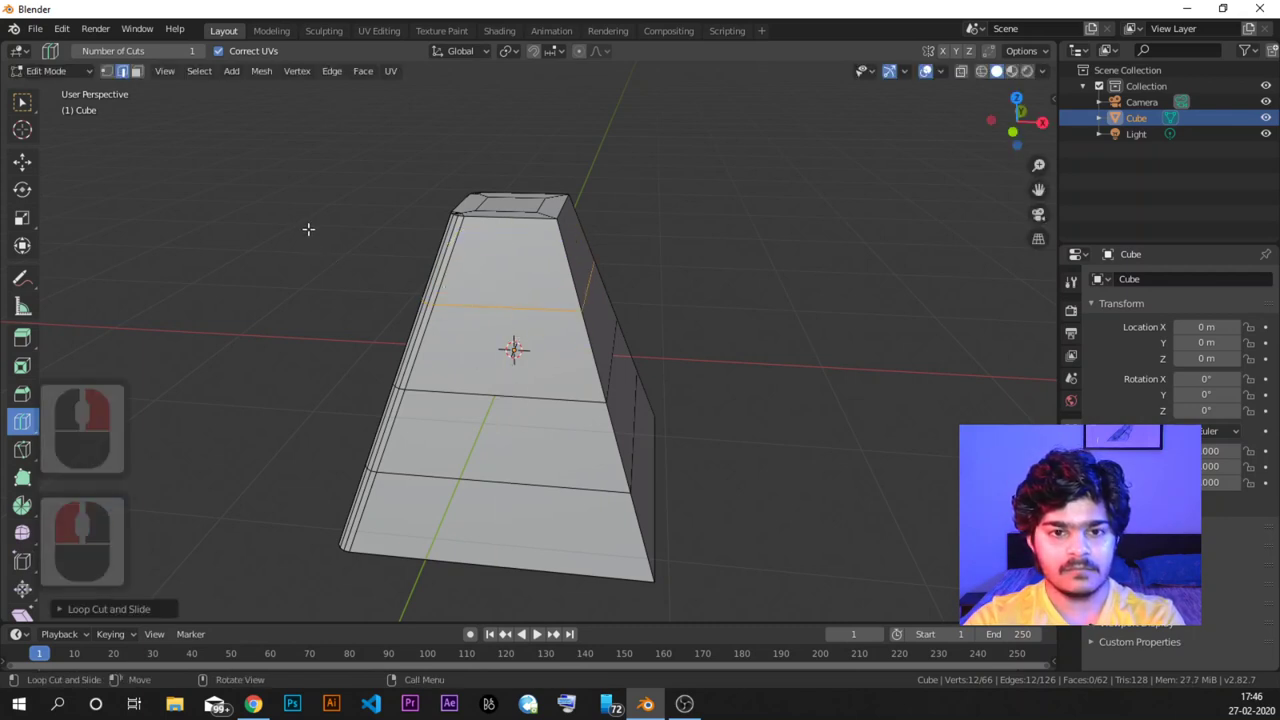
pyautogui.click(24, 102)
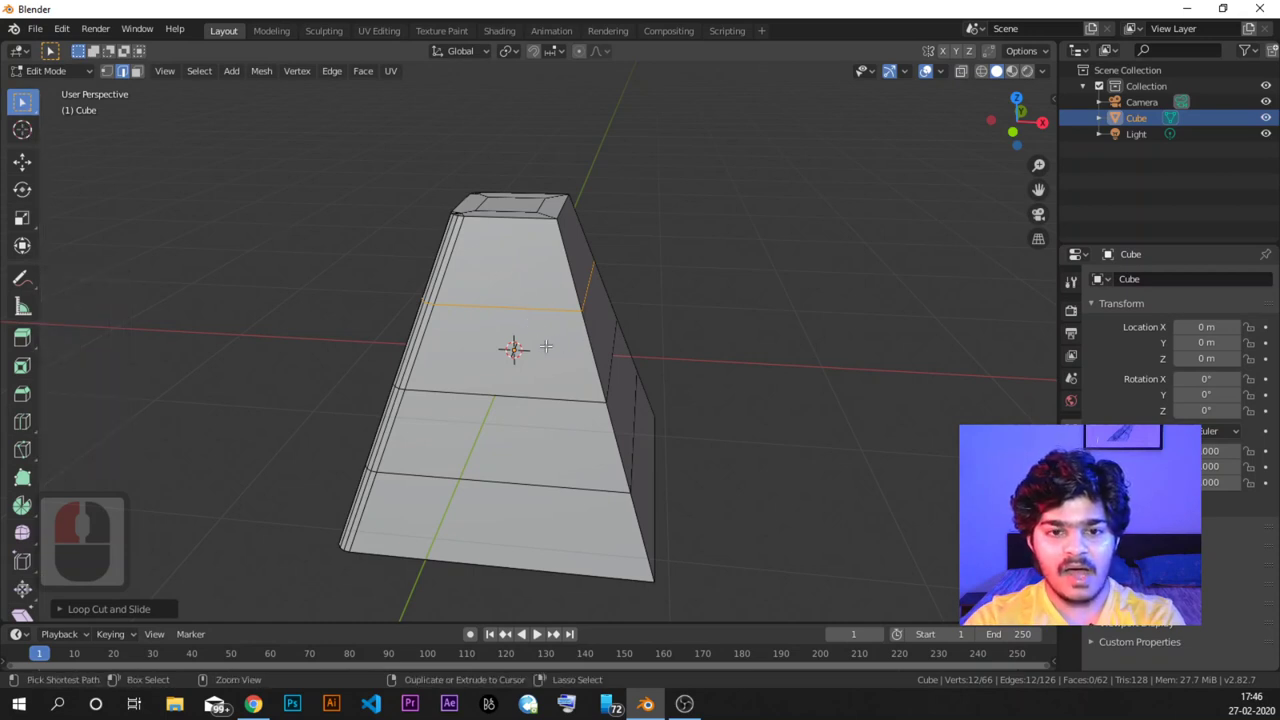
pyautogui.hotkey('ctrl', 'z')
pyautogui.hotkey('ctrl', 'z')
pyautogui.hotkey('ctrl', 'z')
pyautogui.hotkey('ctrl', 'z')
pyautogui.hotkey('ctrl', 'z')
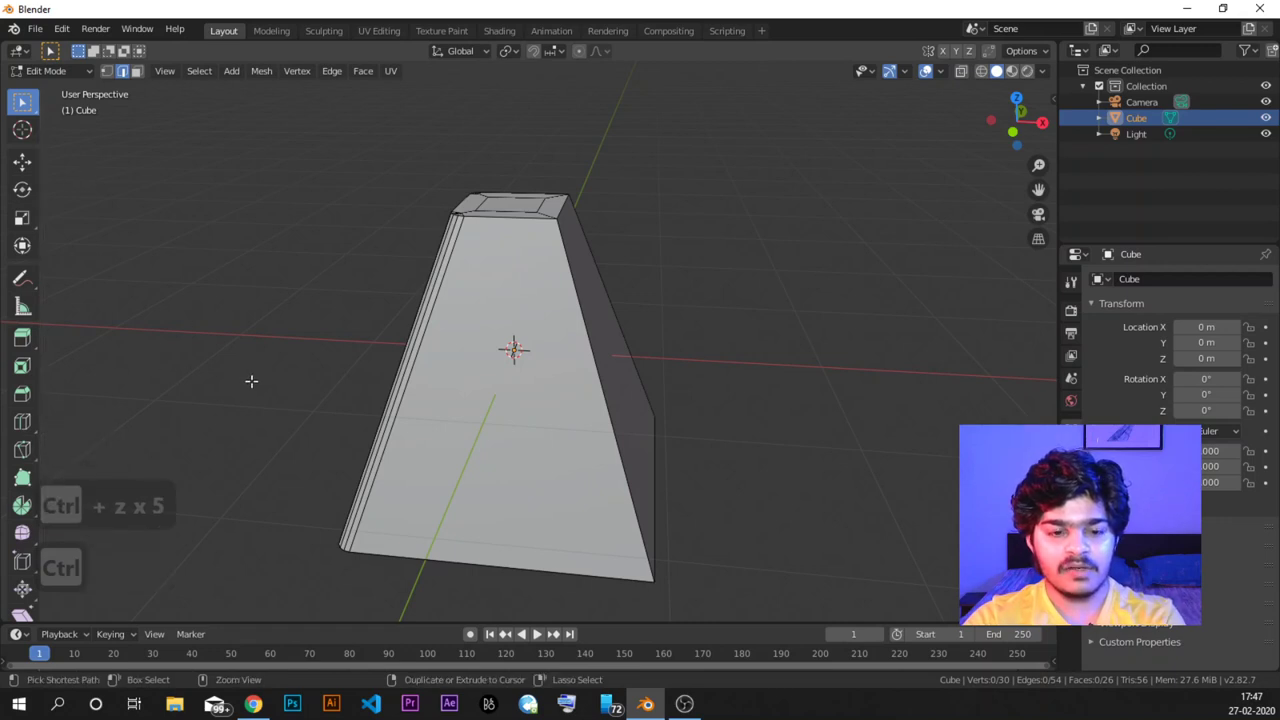
# Add a centred horizontal loop cut across the frustum, then undo it.
pyautogui.hotkey('ctrl', 'r')
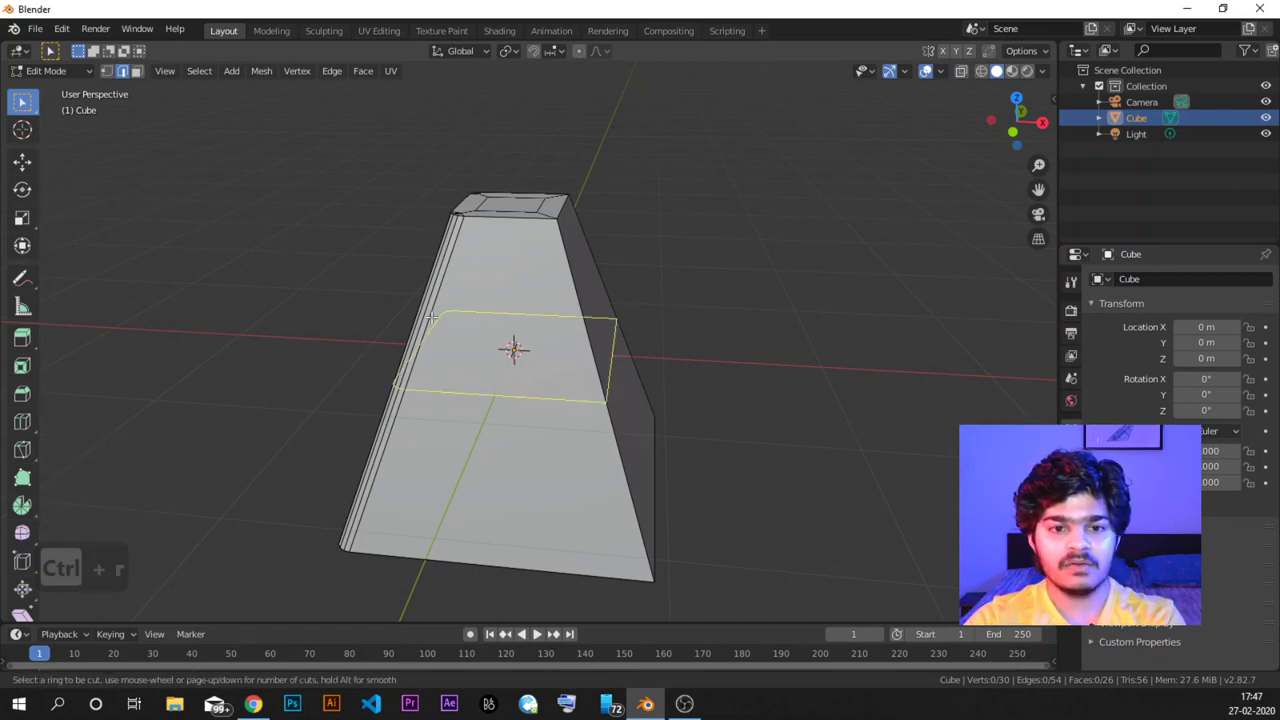
pyautogui.click(583, 333)
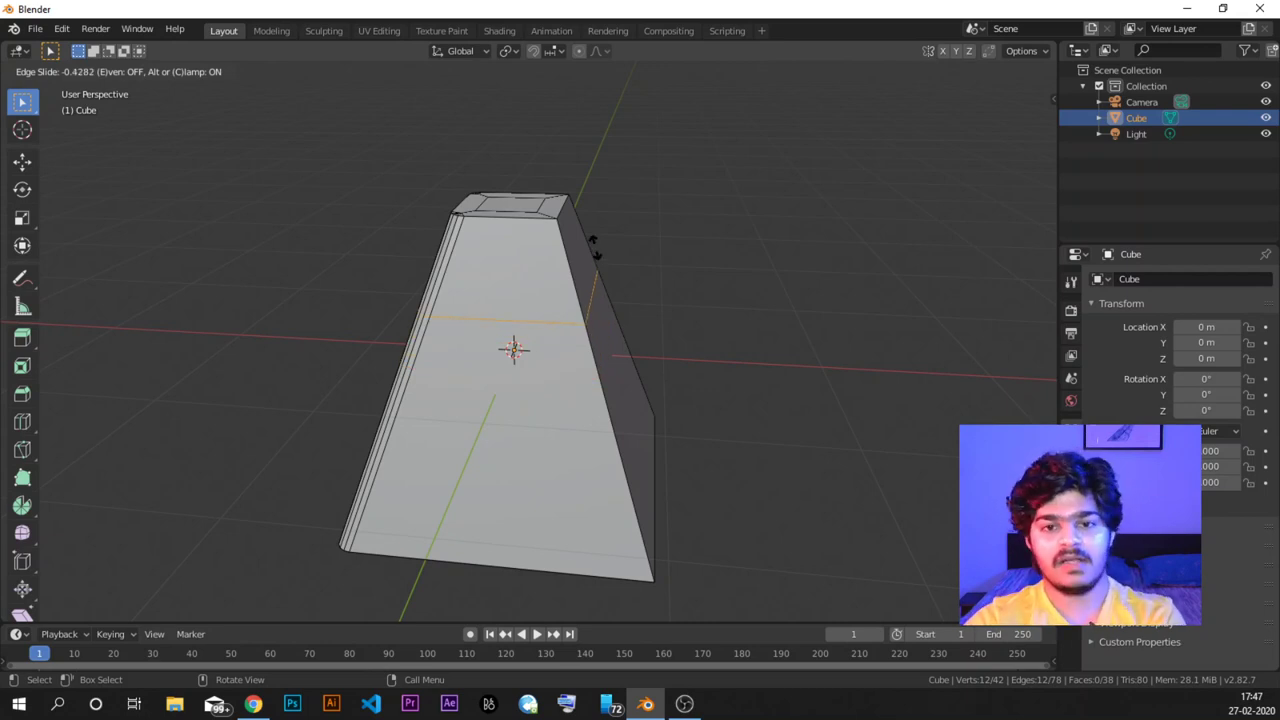
pyautogui.rightClick(596, 248)
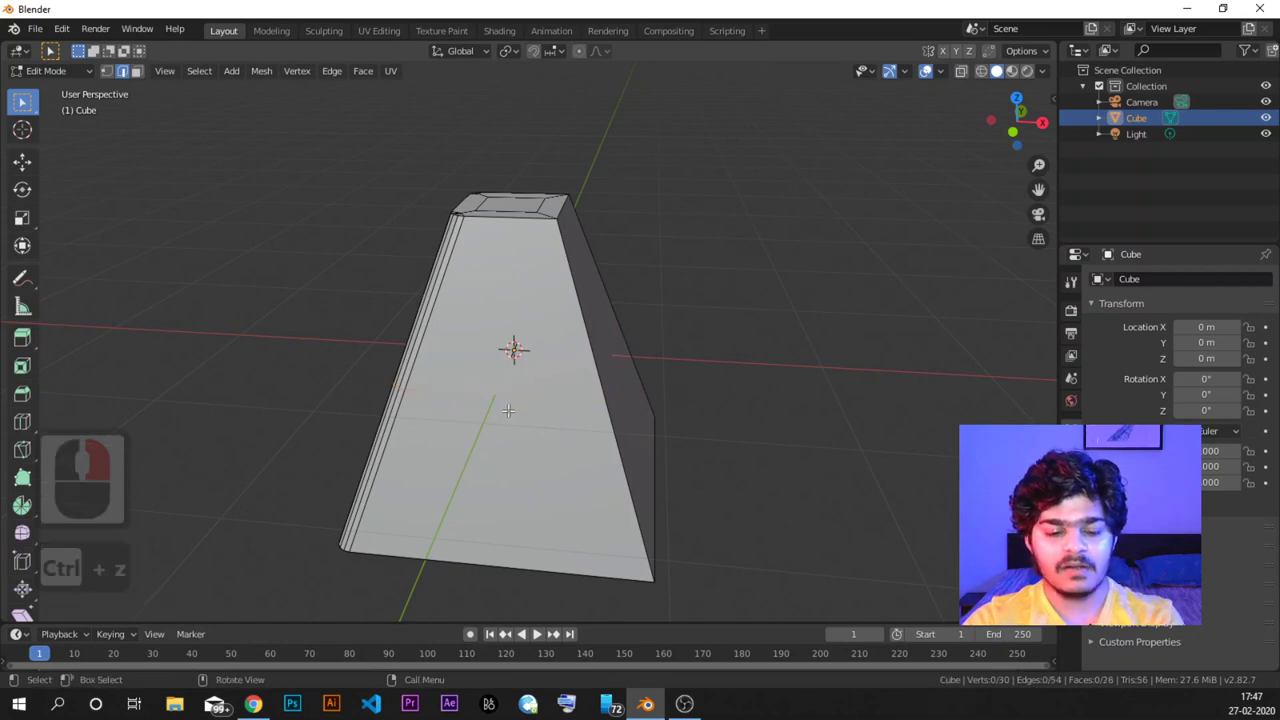
pyautogui.hotkey('ctrl', 'z')
# Try another loop cut slid up near the top, then undo it, leaving 30 vertices.
pyautogui.hotkey('ctrl', 'r')
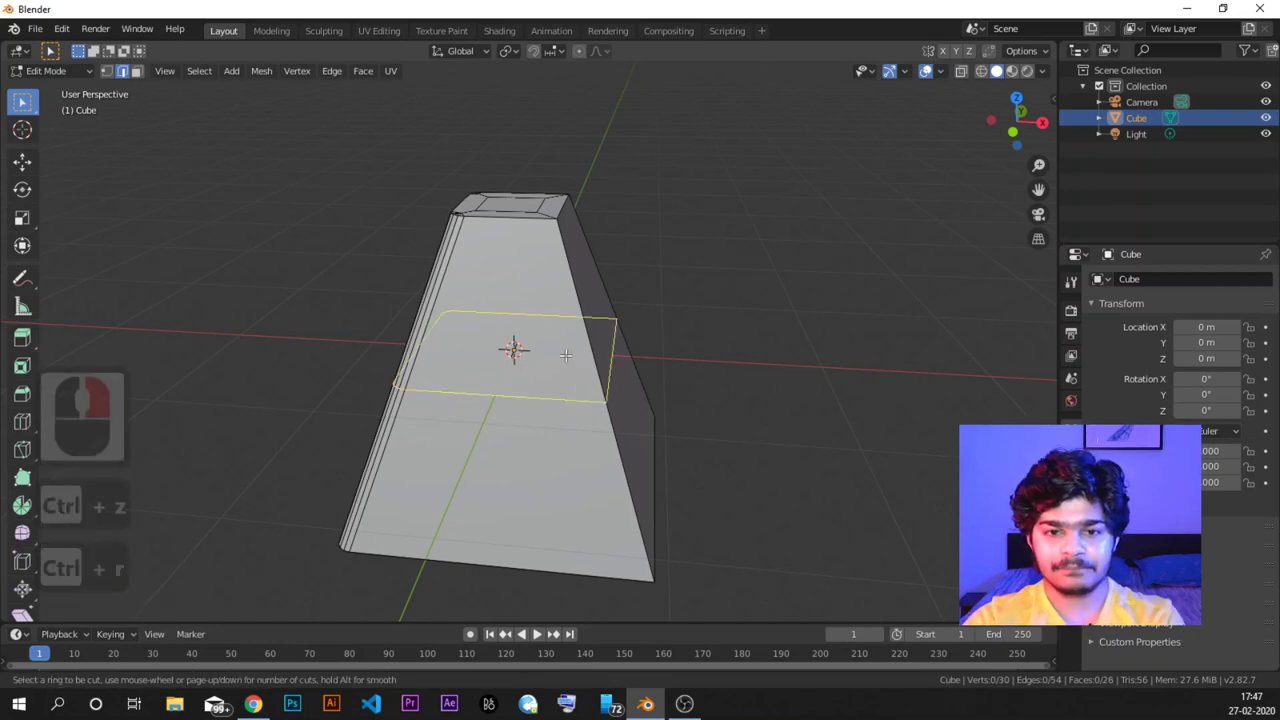
pyautogui.click(562, 360)
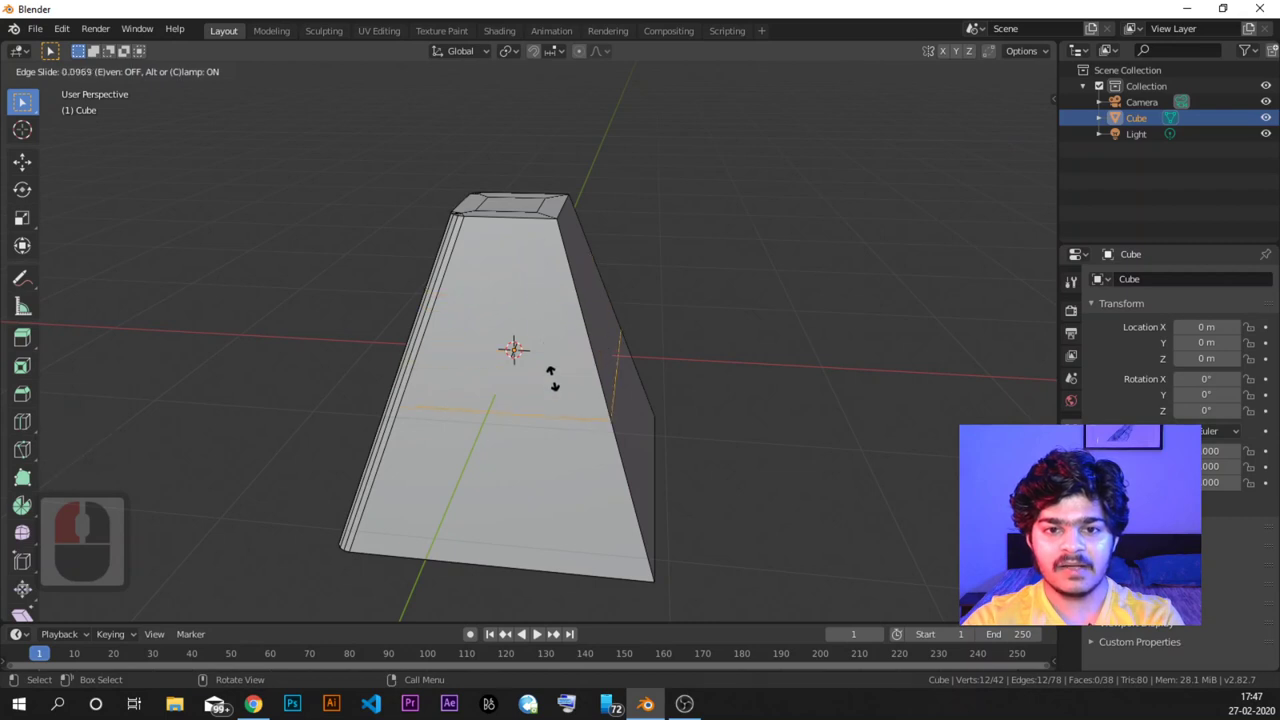
pyautogui.moveTo(550, 378); pyautogui.dragTo(541, 230)
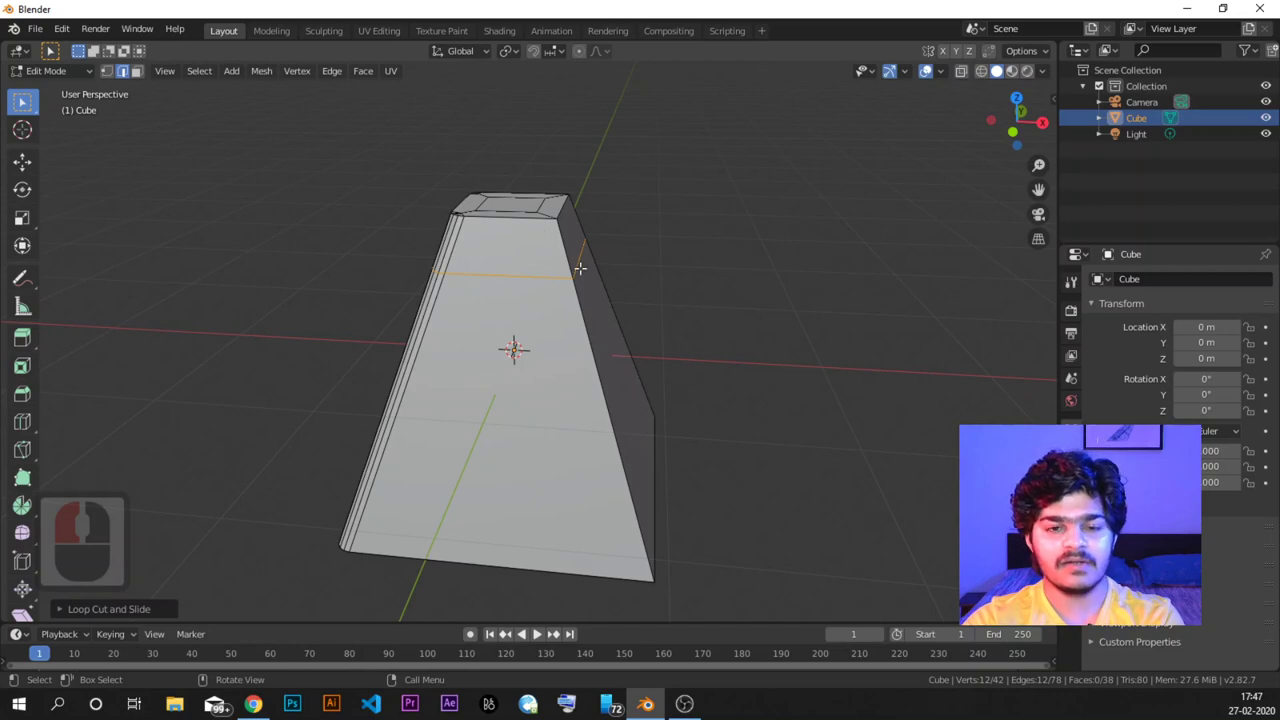
pyautogui.moveTo(580, 268); pyautogui.dragTo(486, 276, button='middle')
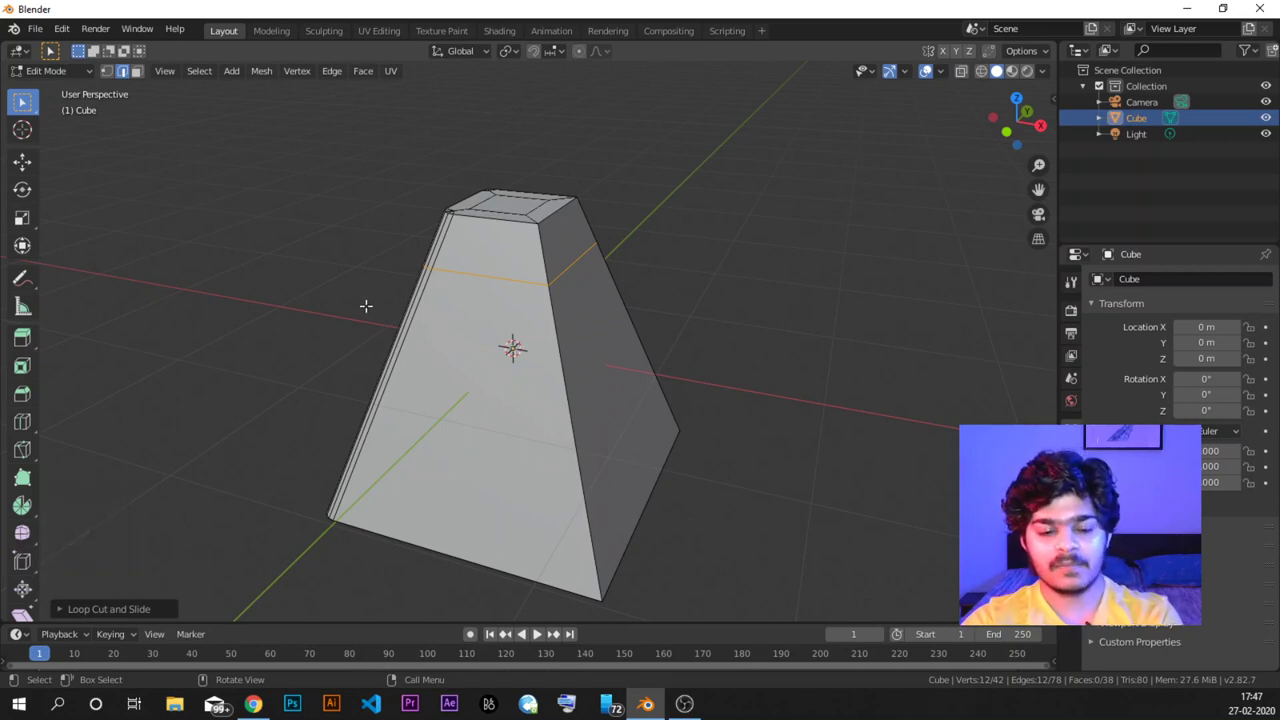
pyautogui.keyDown('ctrl'); pyautogui.moveTo(366, 305); pyautogui.dragTo(365, 306, button='middle'); pyautogui.keyUp('ctrl')
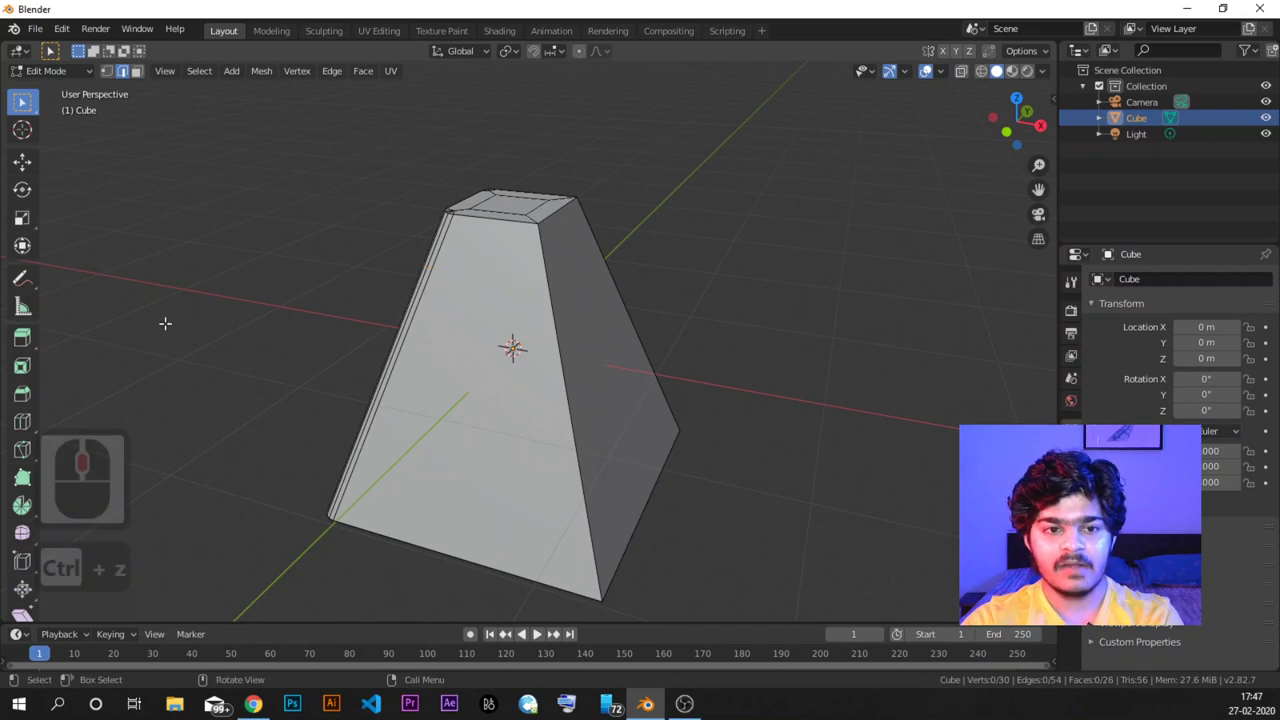
pyautogui.hotkey('ctrl', 'z')
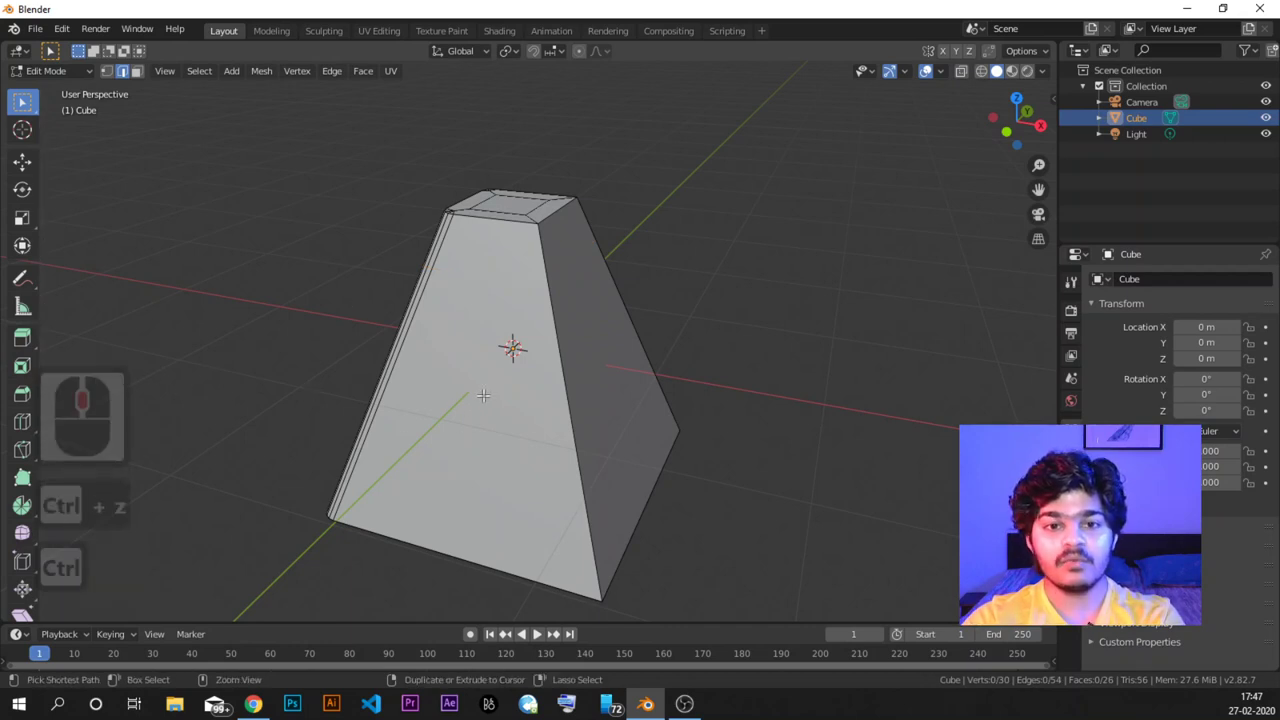
pyautogui.hotkey('ctrl', 'r')
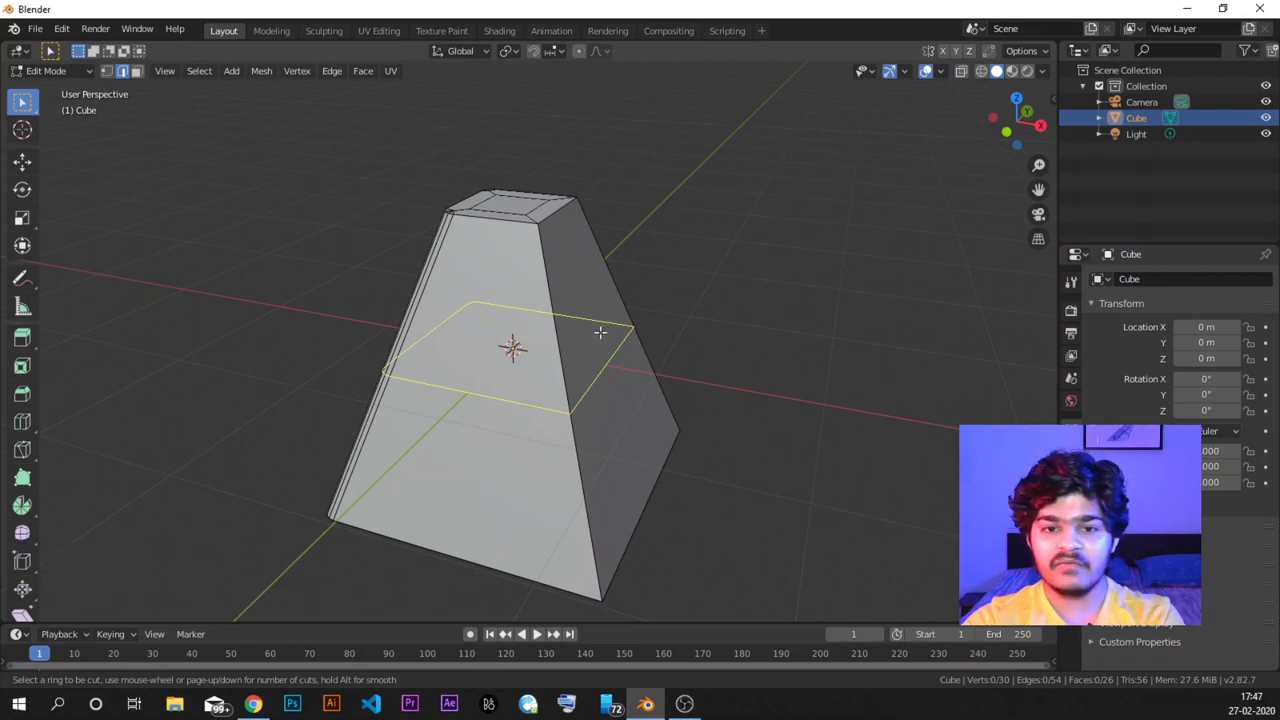
# Add three evenly spaced horizontal loop cuts around the frustum, giving 66 vertices and 62 faces.
pyautogui.scroll(2, 600, 332)
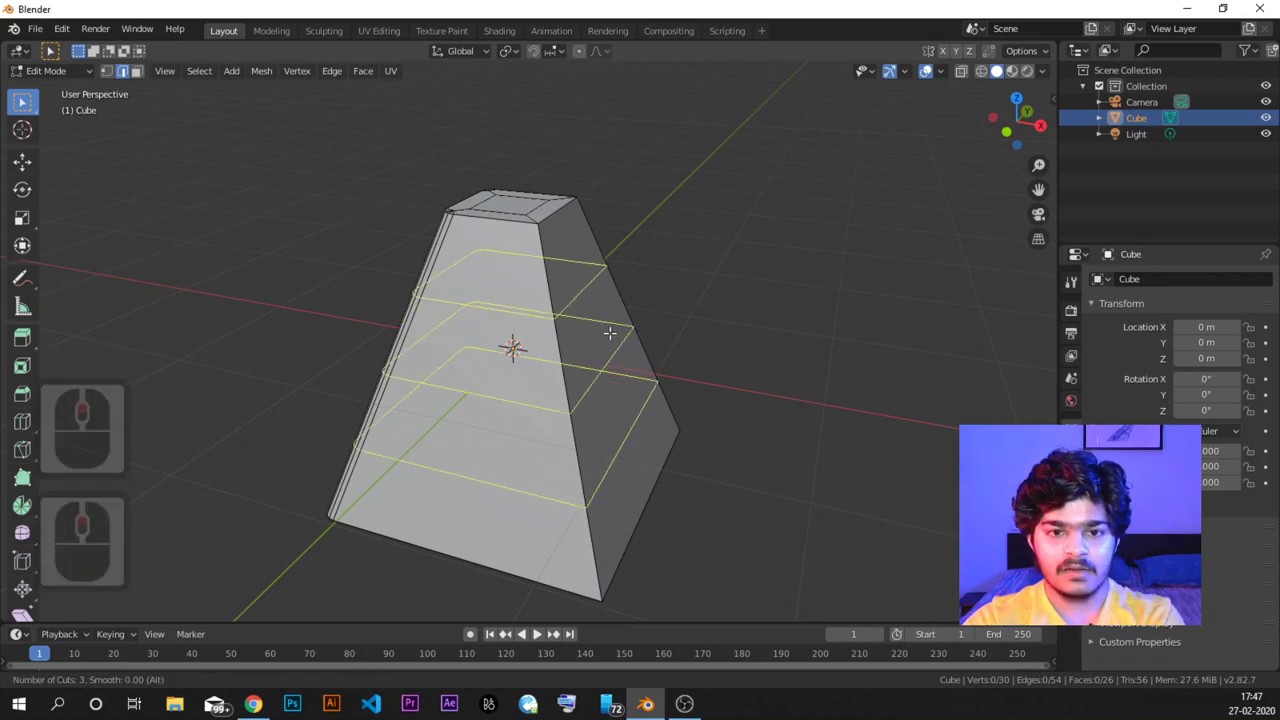
pyautogui.scroll(8, 609, 333)
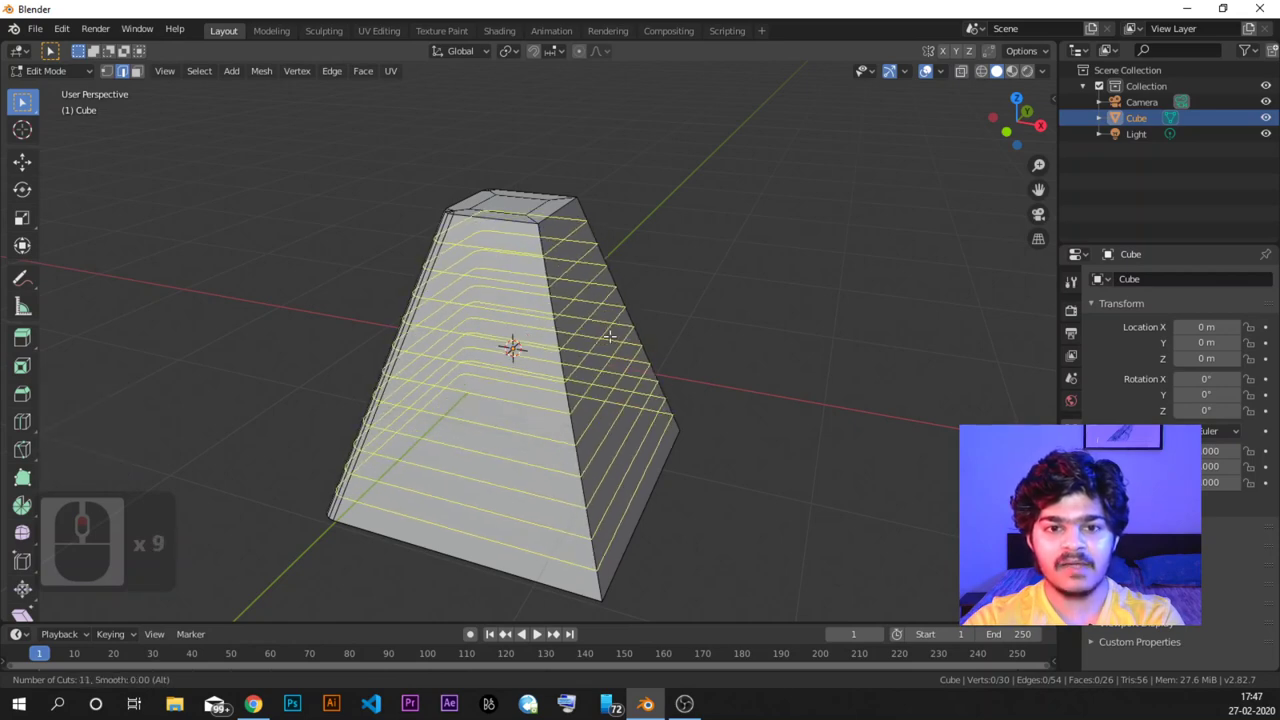
pyautogui.scroll(16, 609, 335)
pyautogui.scroll(-6, 609, 337)
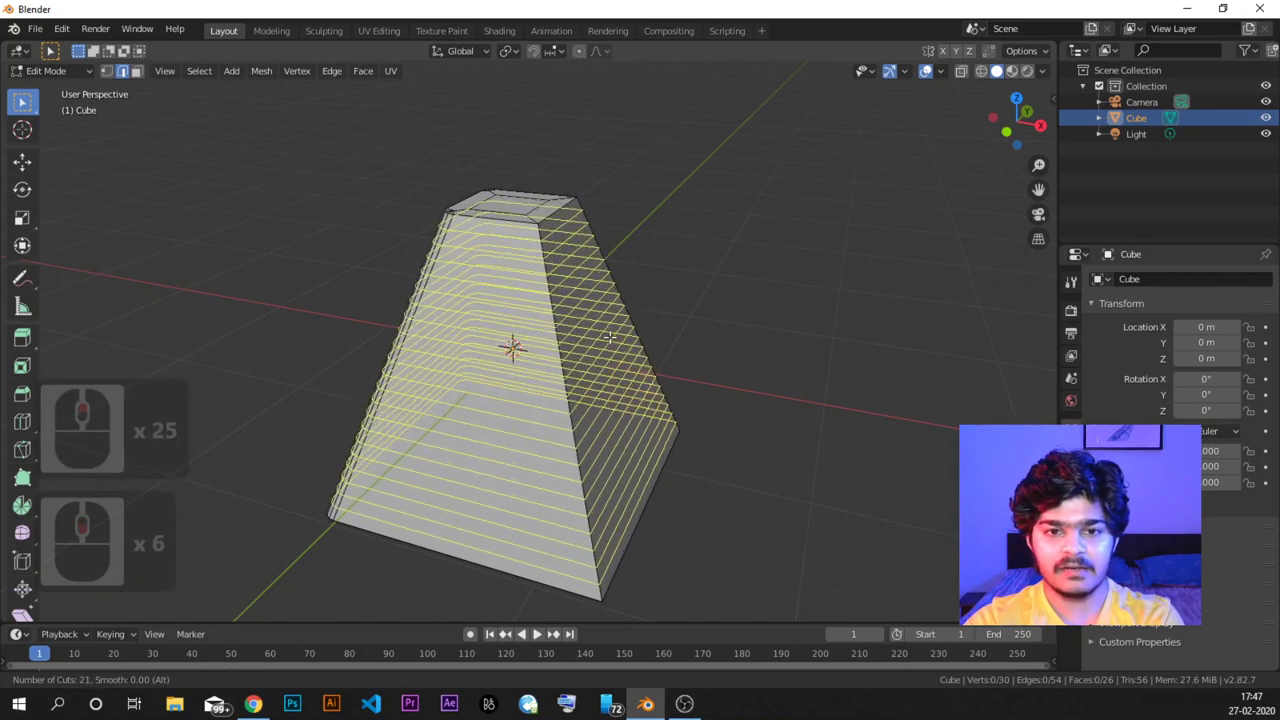
pyautogui.scroll(-20, 609, 337)
pyautogui.scroll(2, 609, 337)
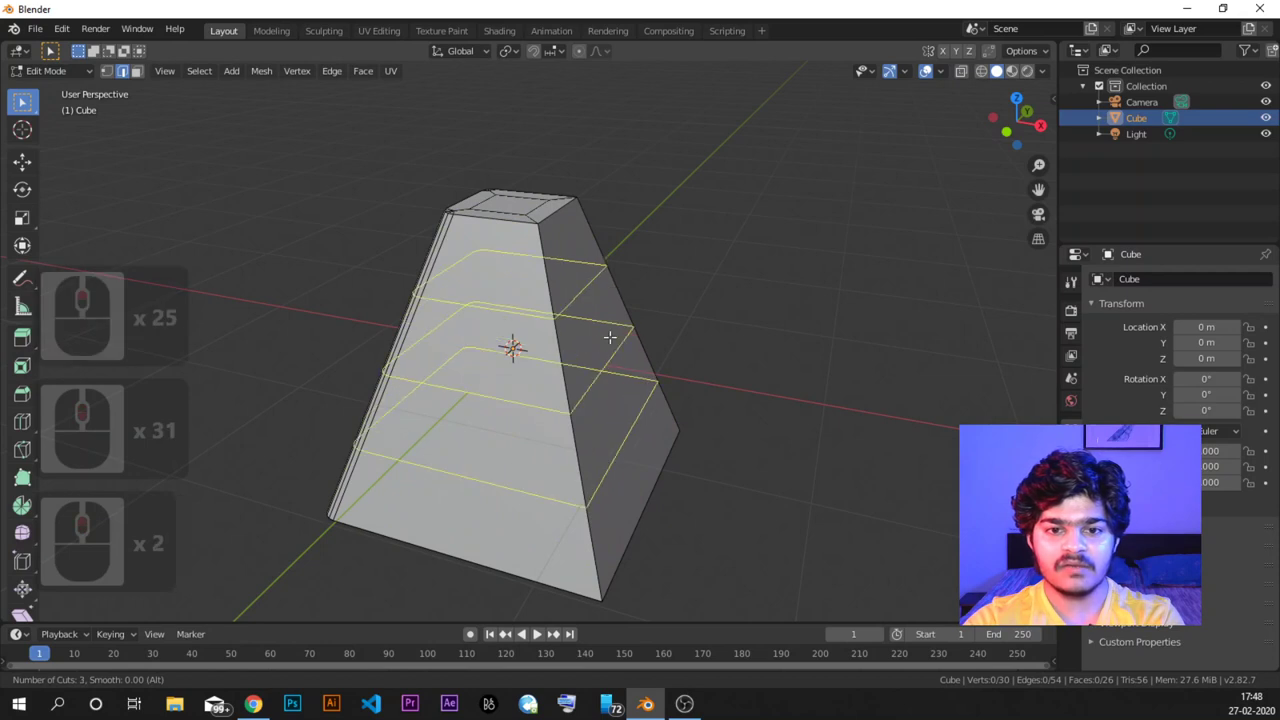
pyautogui.scroll(-2, 609, 337)
pyautogui.scroll(1, 609, 337)
pyautogui.scroll(2, 609, 337)
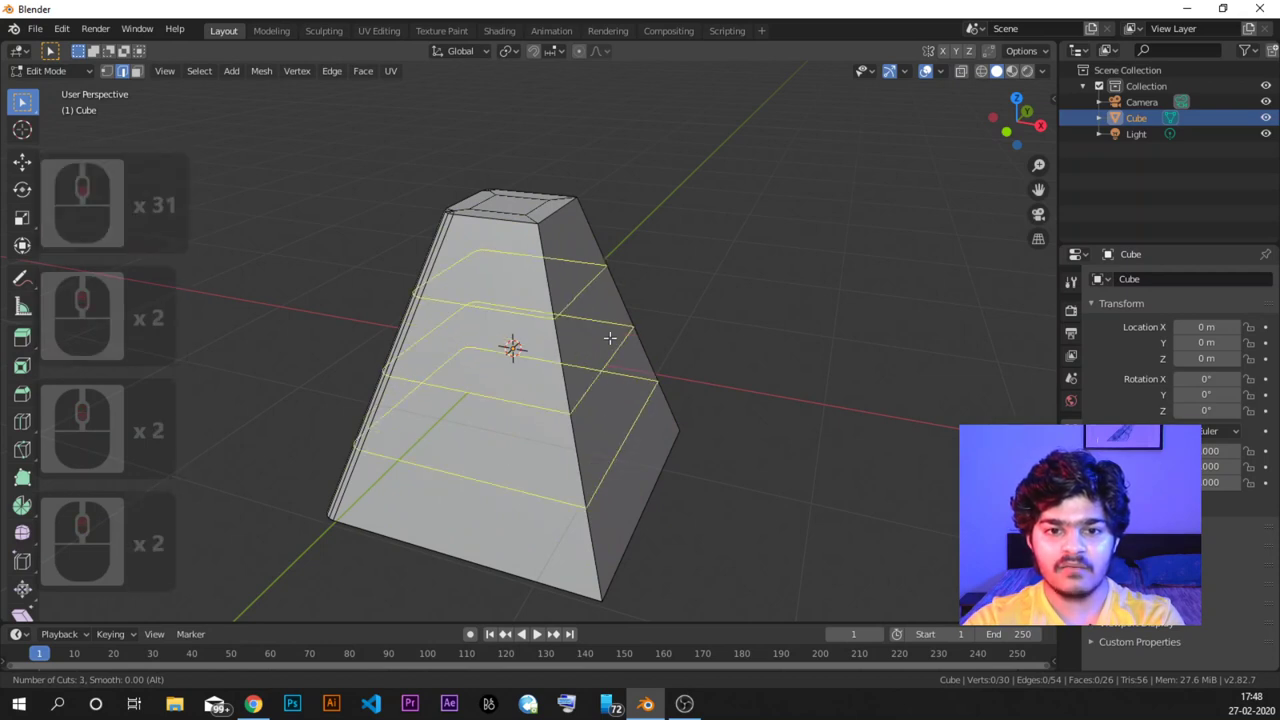
pyautogui.scroll(-1, 609, 337)
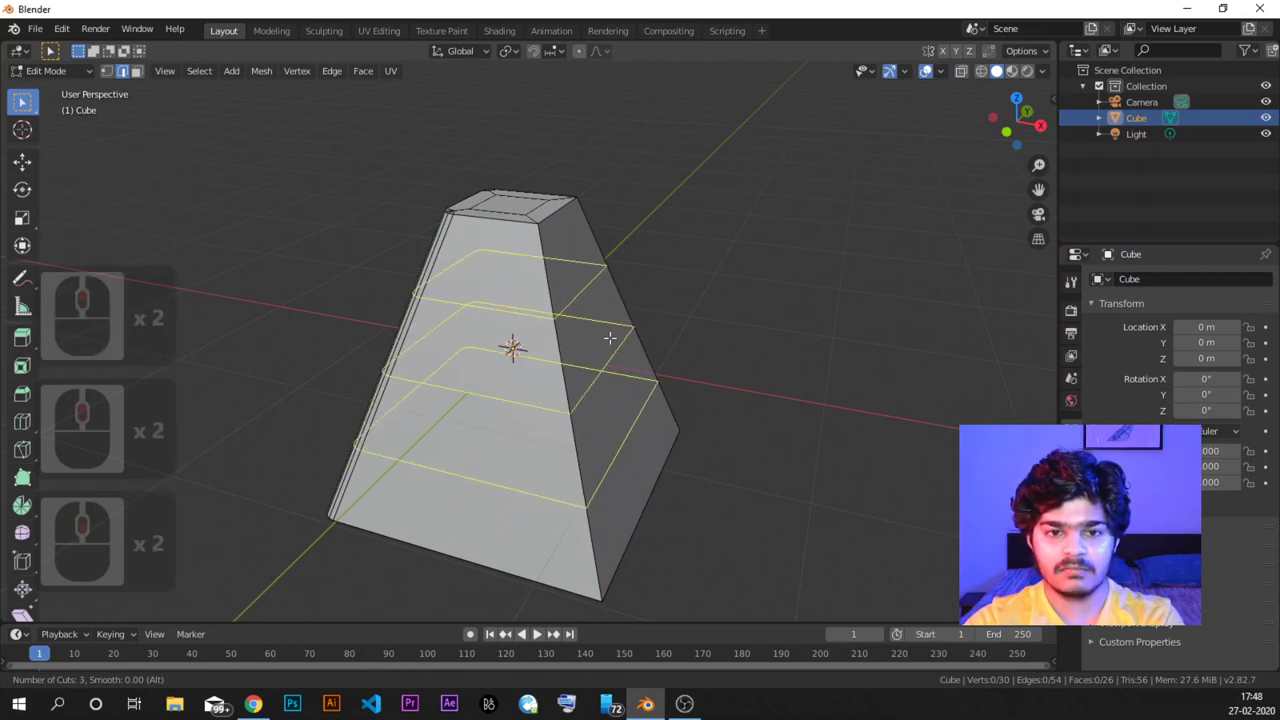
pyautogui.click(609, 337)
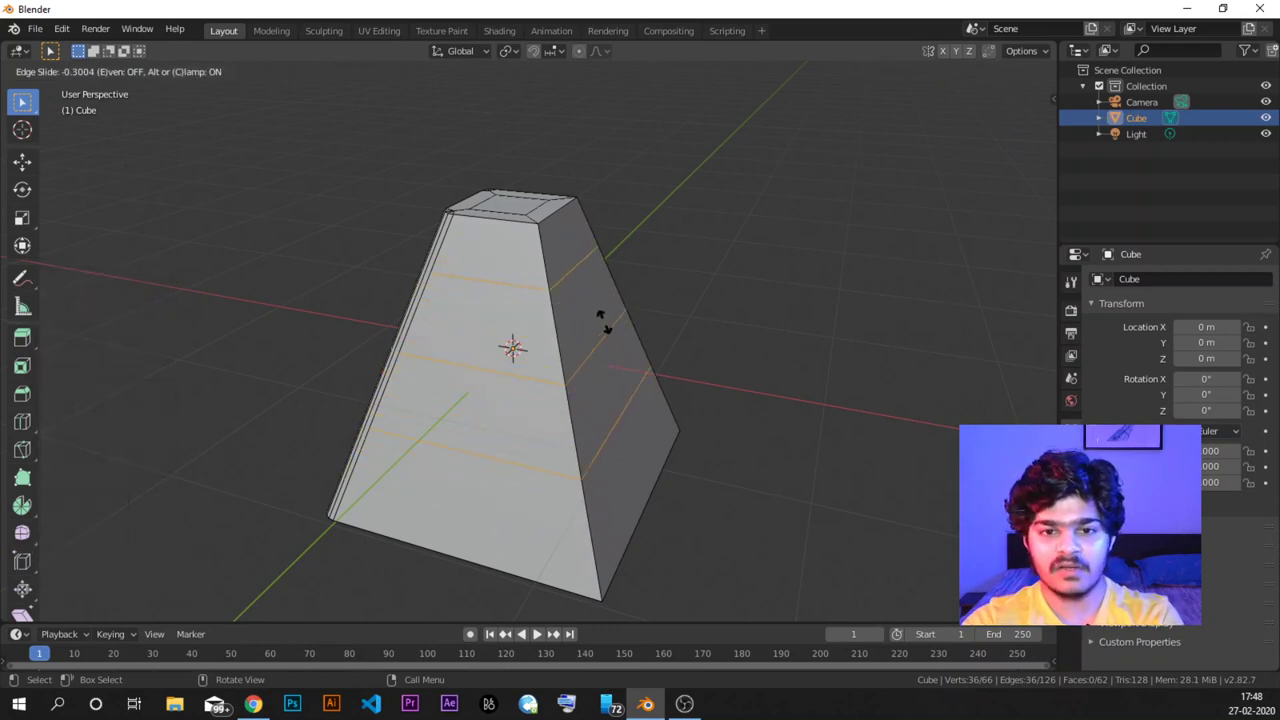
pyautogui.rightClick(601, 317)
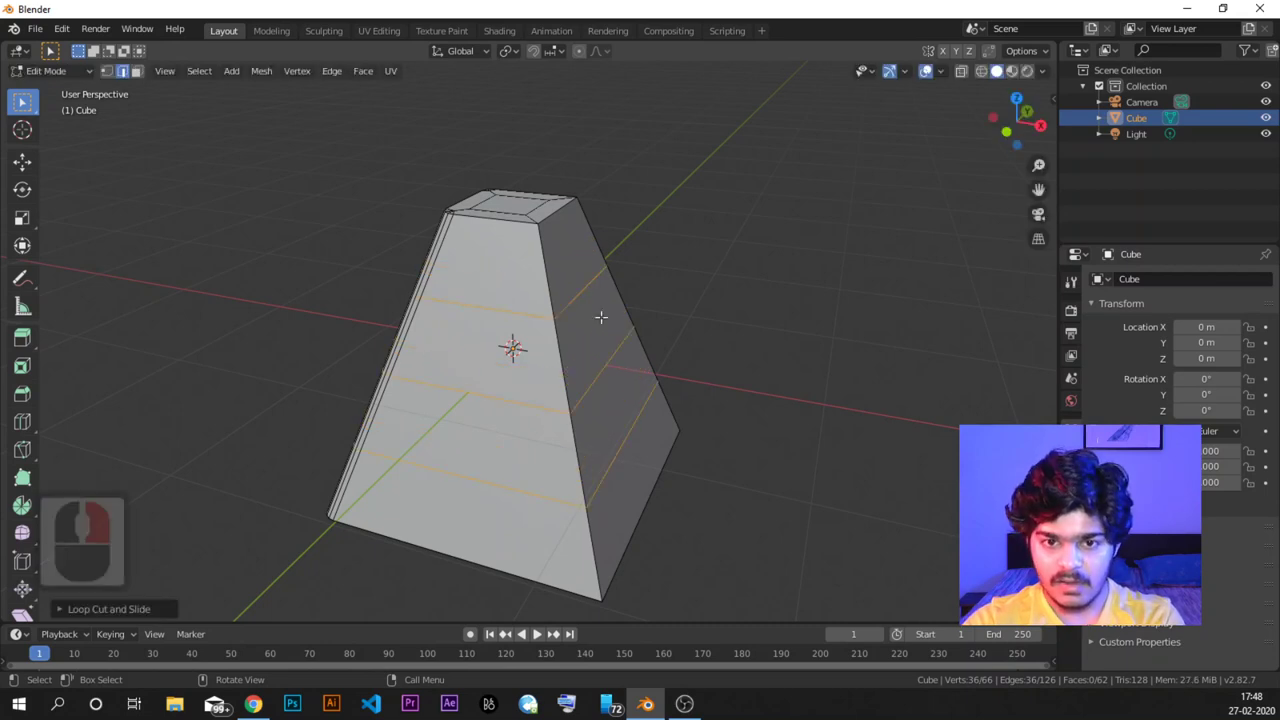
# Box-select the top band's front face and the frustum's top face.
pyautogui.moveTo(500, 365); pyautogui.dragTo(551, 334, button='middle')
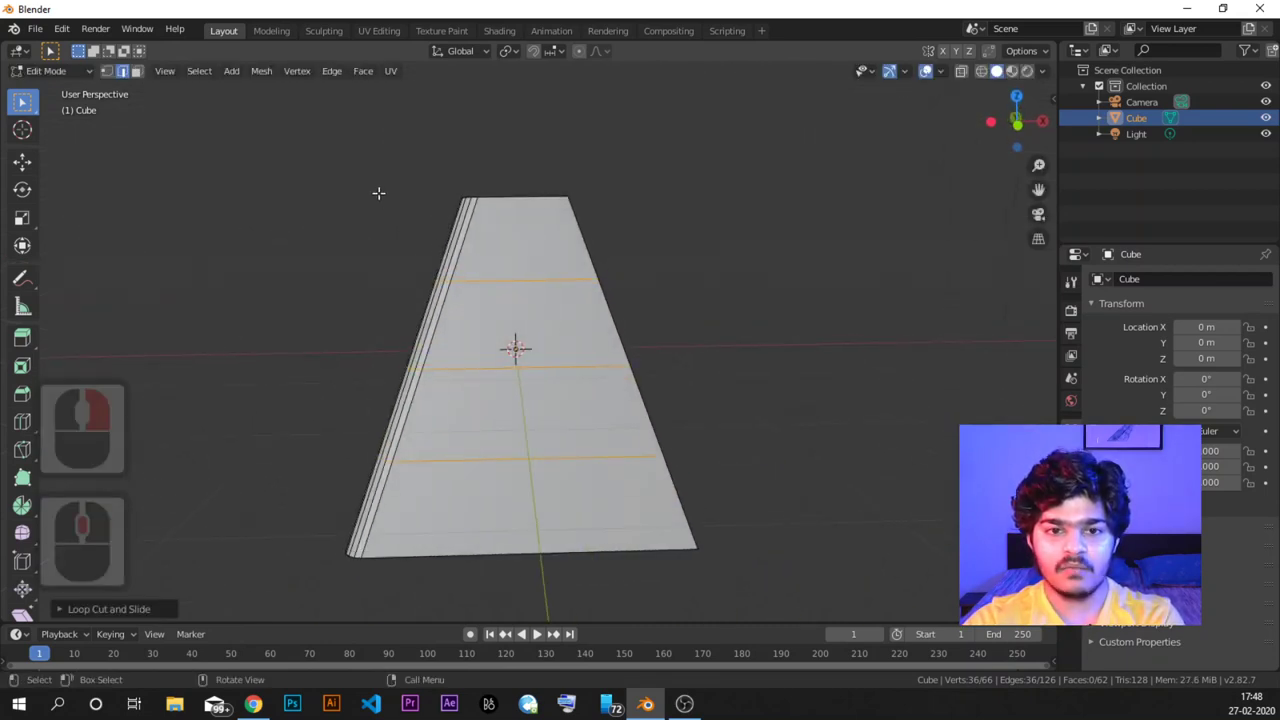
pyautogui.moveTo(385, 160); pyautogui.dragTo(631, 300)
pyautogui.moveTo(669, 277); pyautogui.dragTo(429, 195, button='middle')
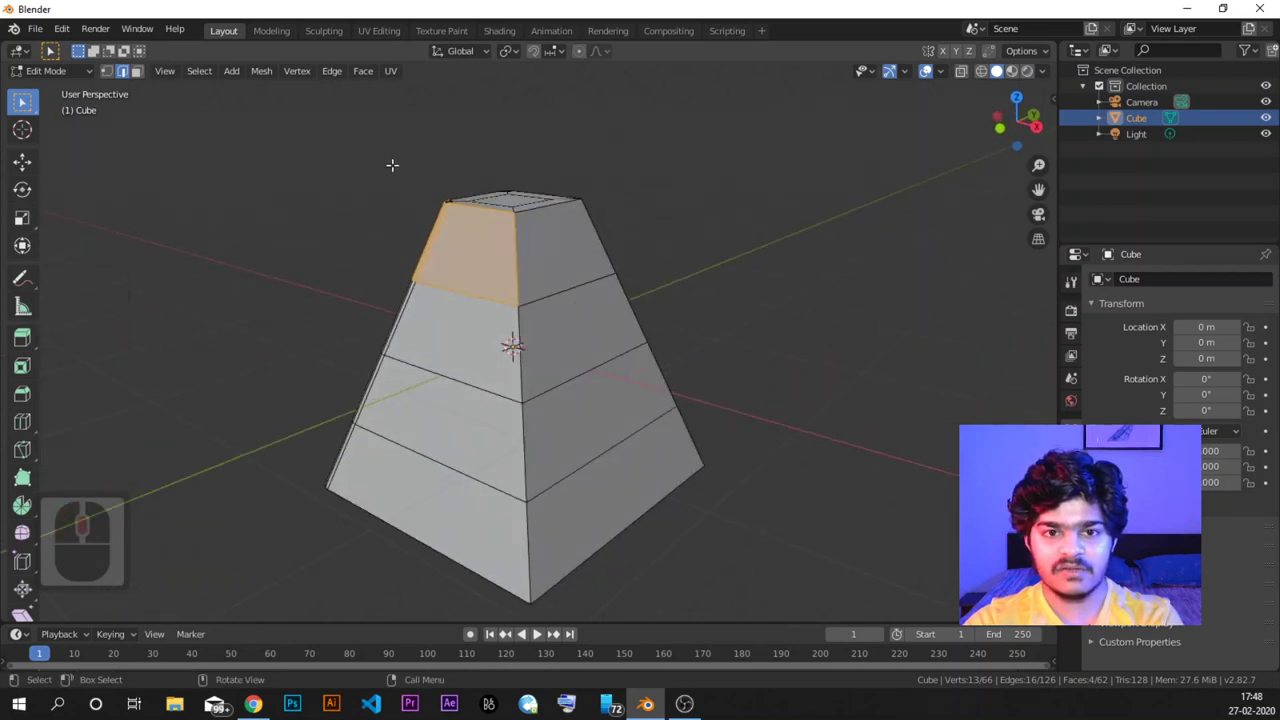
pyautogui.moveTo(393, 163); pyautogui.dragTo(620, 278)
pyautogui.moveTo(312, 160); pyautogui.dragTo(666, 277)
pyautogui.keyDown('shift'); pyautogui.moveTo(666, 277); pyautogui.dragTo(397, 277, button='middle'); pyautogui.keyUp('shift')
pyautogui.moveTo(494, 240); pyautogui.dragTo(454, 257, button='middle')
# Add the remaining top-band faces to the selection and deselect stray vertical edges below.
pyautogui.keyDown('shift'); pyautogui.moveTo(242, 167); pyautogui.dragTo(395, 246); pyautogui.keyUp('shift')
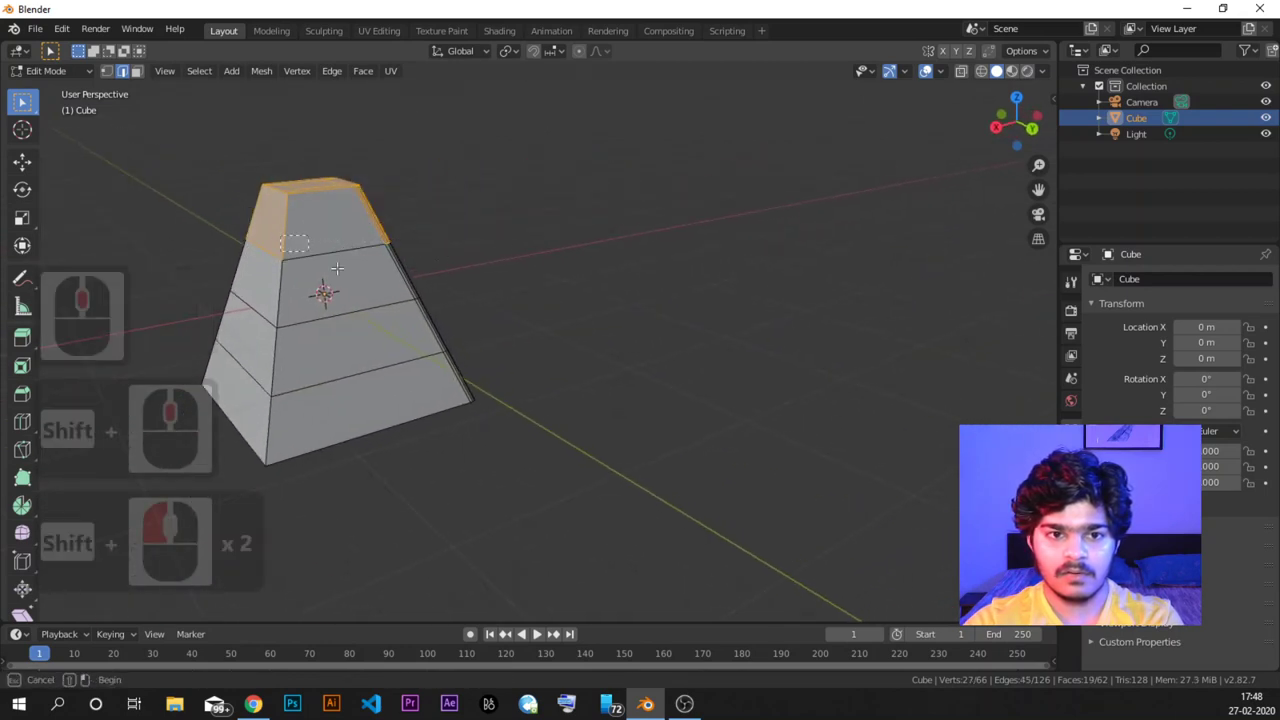
pyautogui.keyDown('shift'); pyautogui.click(411, 251); pyautogui.keyUp('shift')
pyautogui.moveTo(411, 251); pyautogui.dragTo(565, 180, button='middle')
pyautogui.keyDown('shift'); pyautogui.moveTo(489, 166); pyautogui.dragTo(703, 289); pyautogui.keyUp('shift')
pyautogui.moveTo(703, 289); pyautogui.dragTo(565, 327, button='middle')
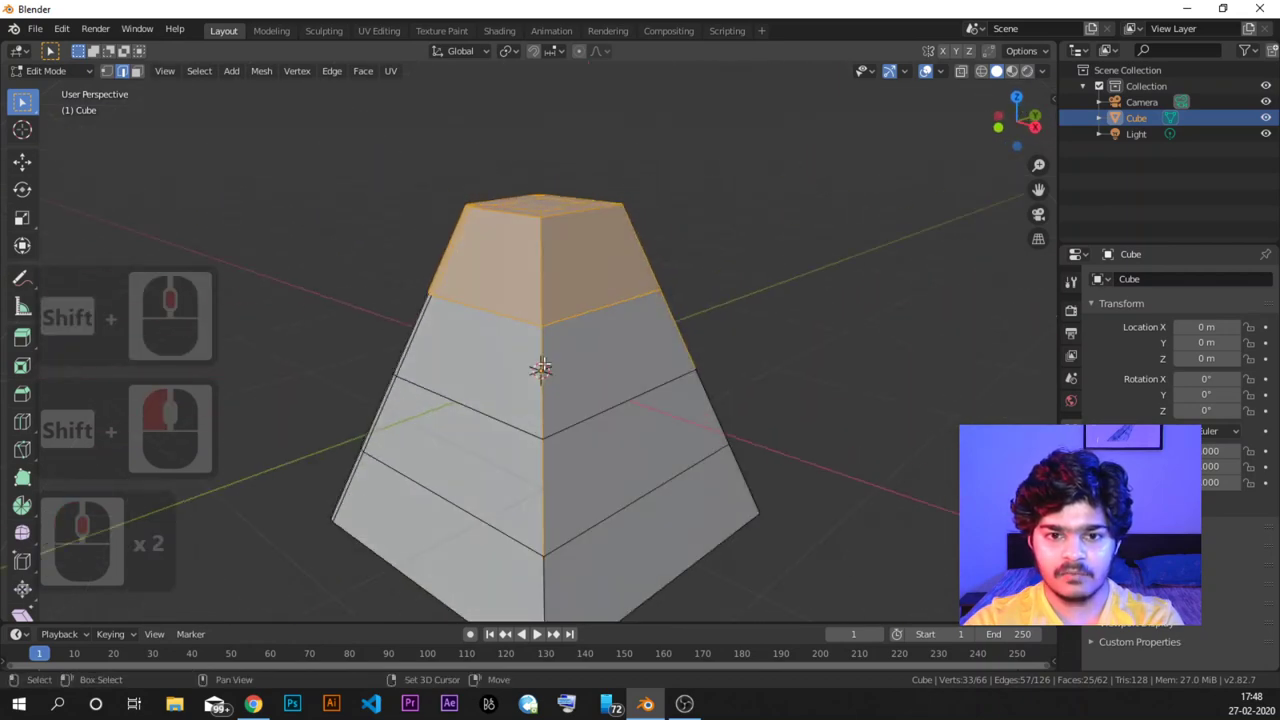
pyautogui.keyDown('shift'); pyautogui.click(543, 385); pyautogui.keyUp('shift')
pyautogui.keyDown('shift'); pyautogui.click(543, 490); pyautogui.keyUp('shift')
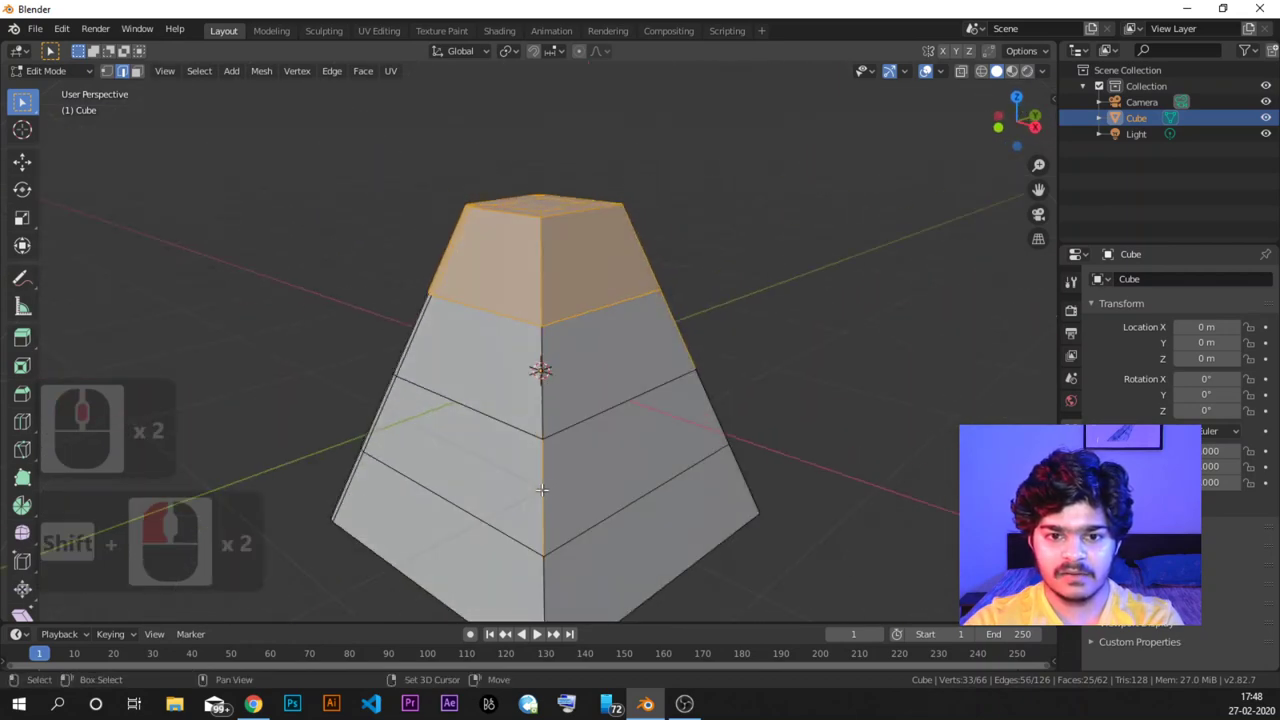
pyautogui.keyDown('shift'); pyautogui.click(684, 340); pyautogui.keyUp('shift')
pyautogui.moveTo(729, 326); pyautogui.dragTo(300, 311, button='middle')
# Move the top section sideways, undo the too-large move, and redo it about 0.41 m.
pyautogui.press('g')
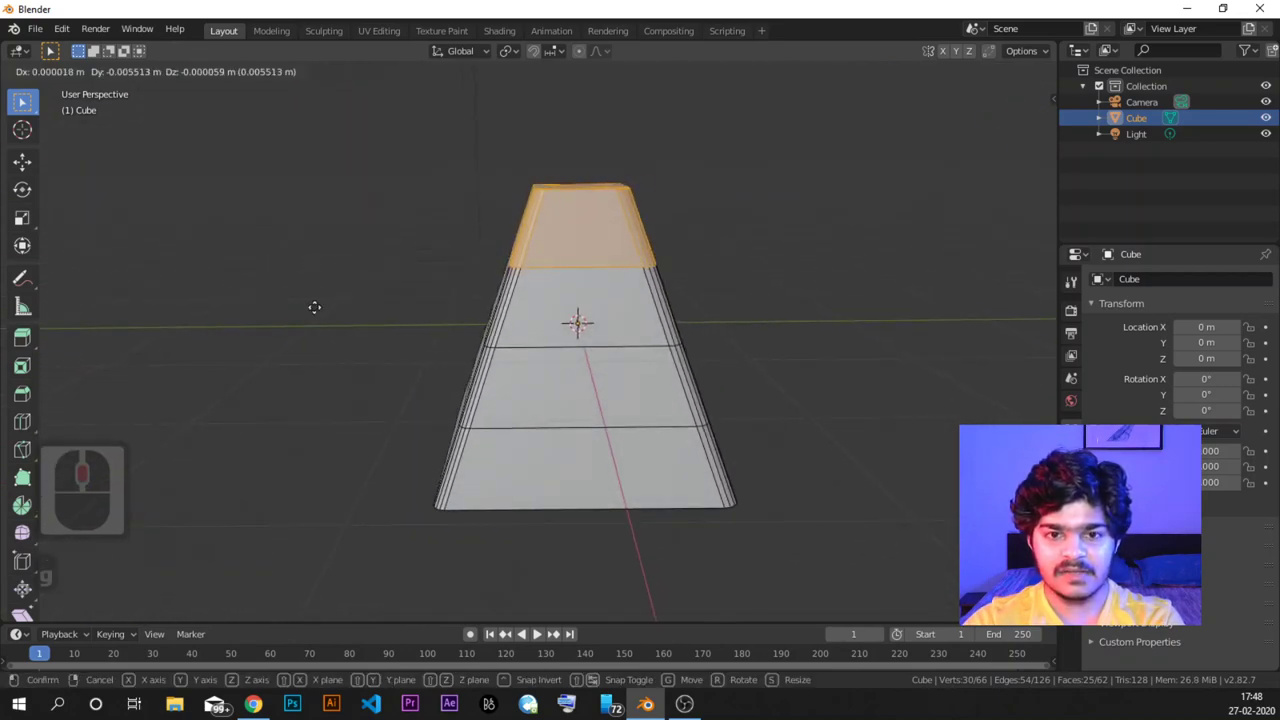
pyautogui.click(468, 306)
pyautogui.hotkey('ctrl', 'z')
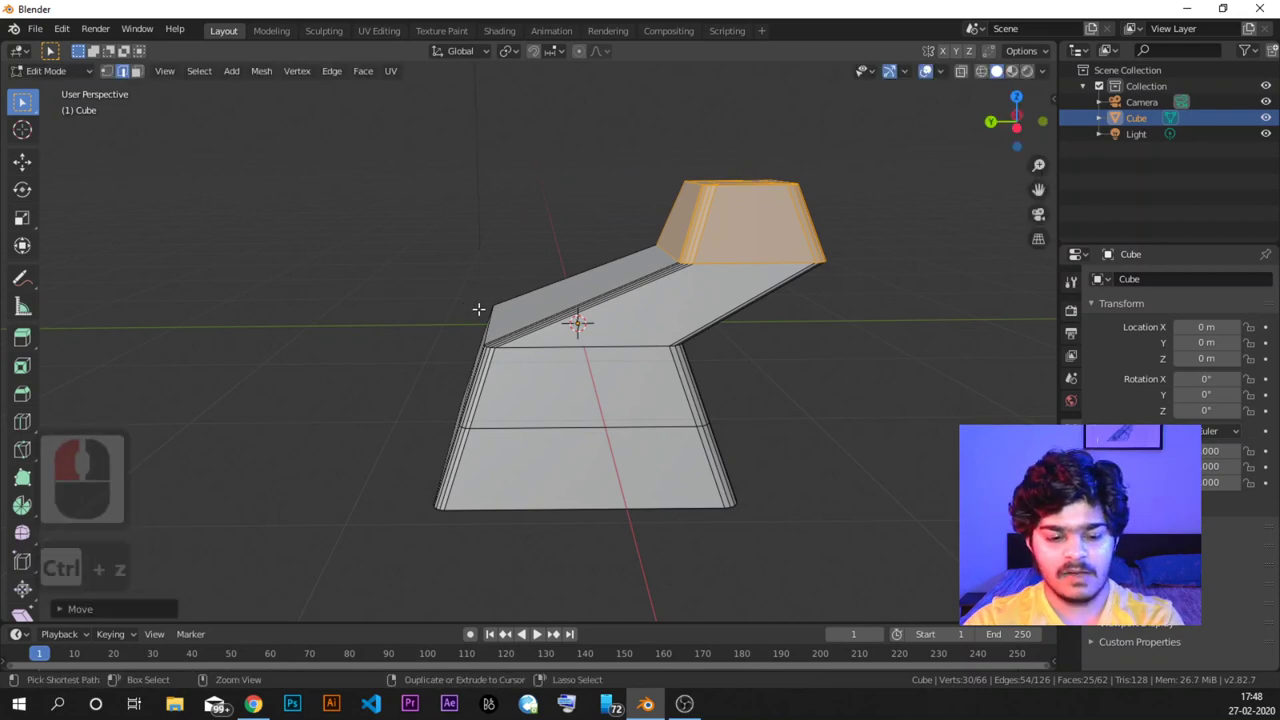
pyautogui.press('g')
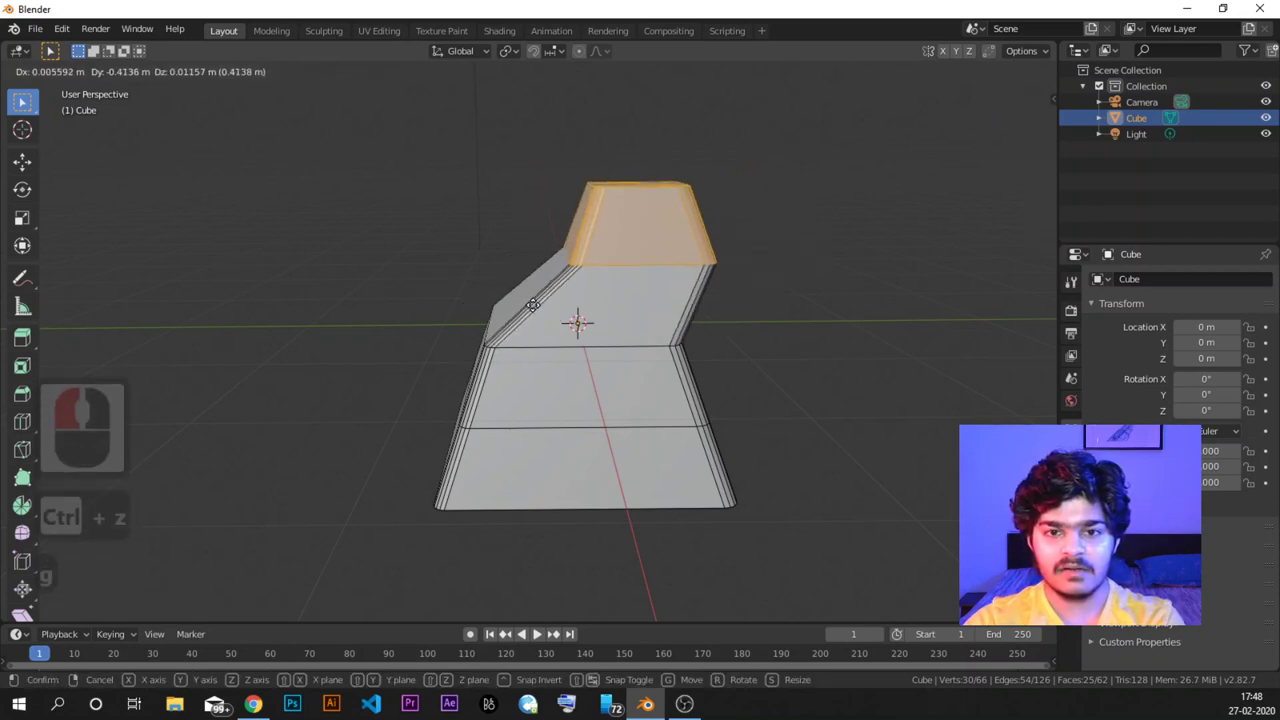
pyautogui.click(531, 342)
pyautogui.moveTo(531, 342); pyautogui.dragTo(430, 332, button='middle')
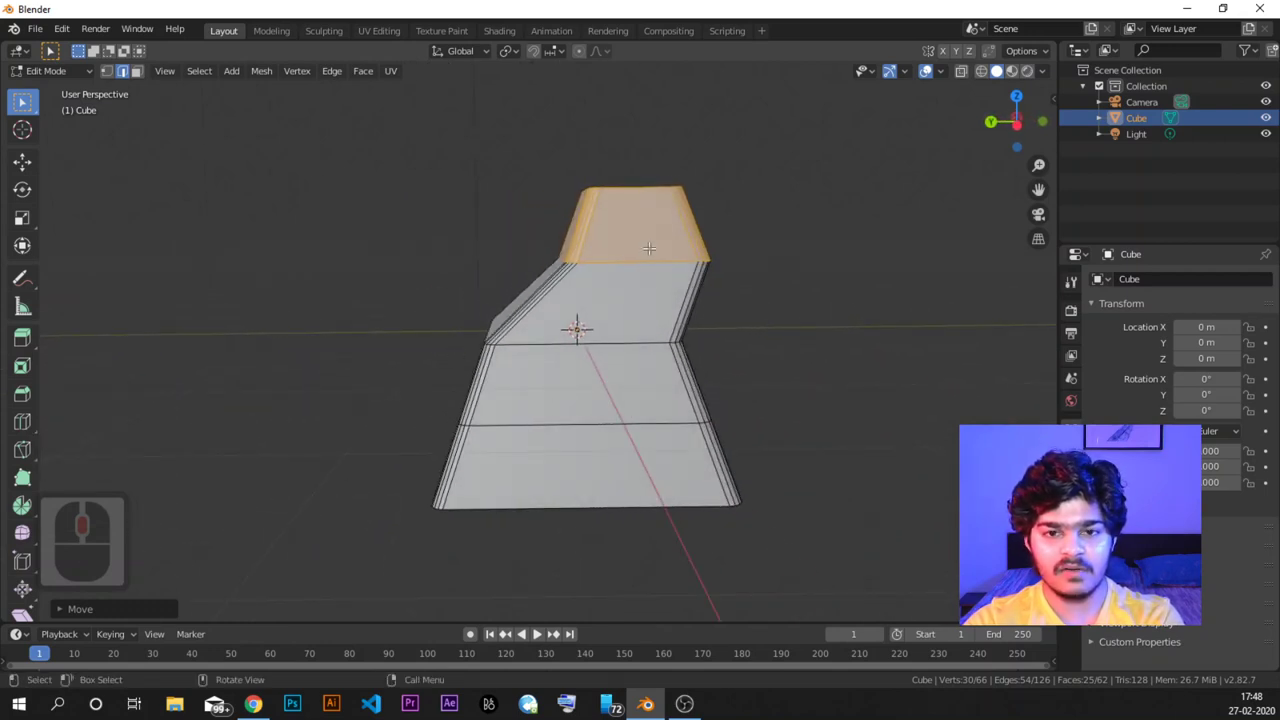